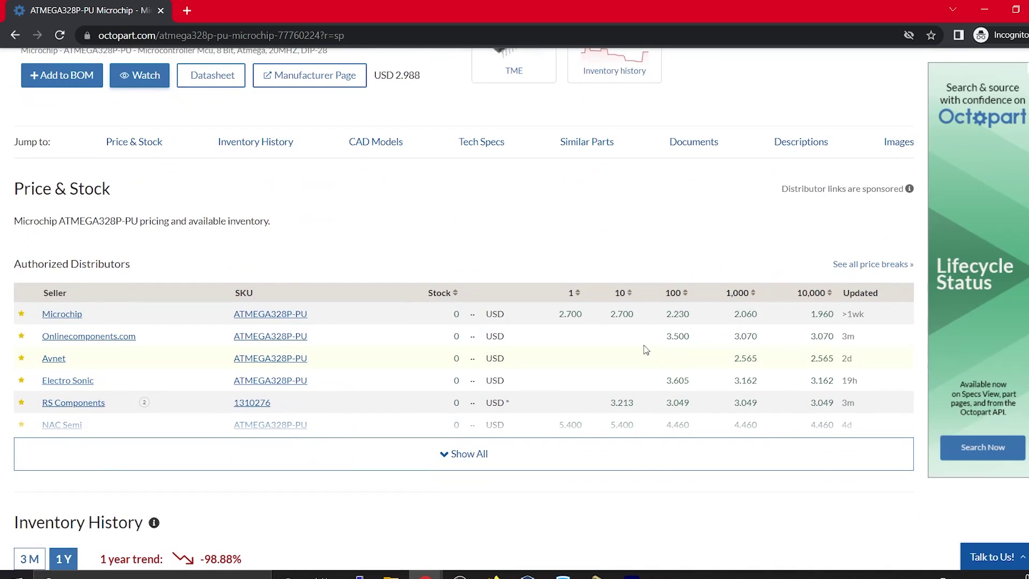
Step: Review the price and stock, inventory history and CAD models sections of the ATMEGA328P-PU part page
left_click(153, 141)
left_click(185, 111)
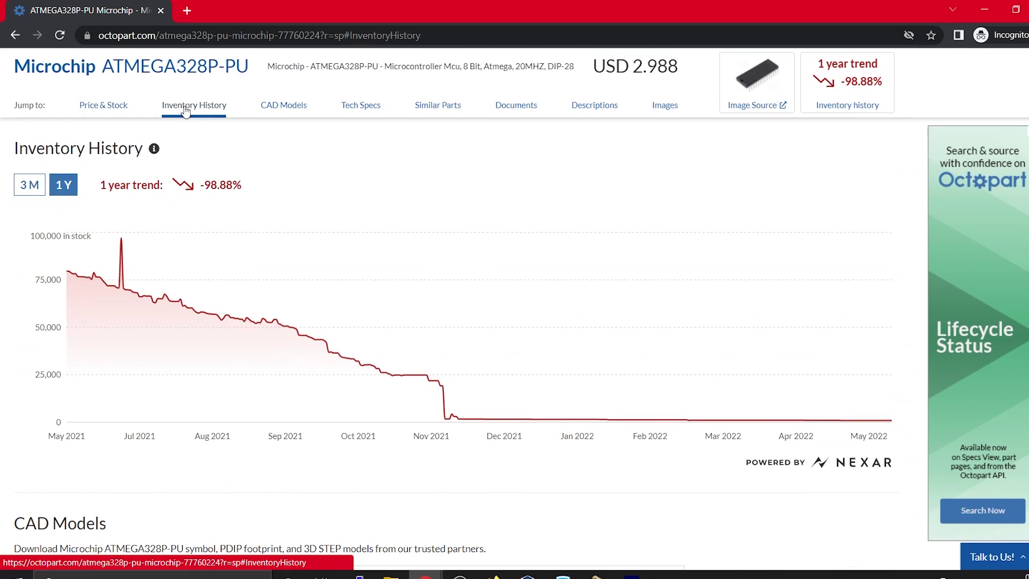
left_click(272, 107)
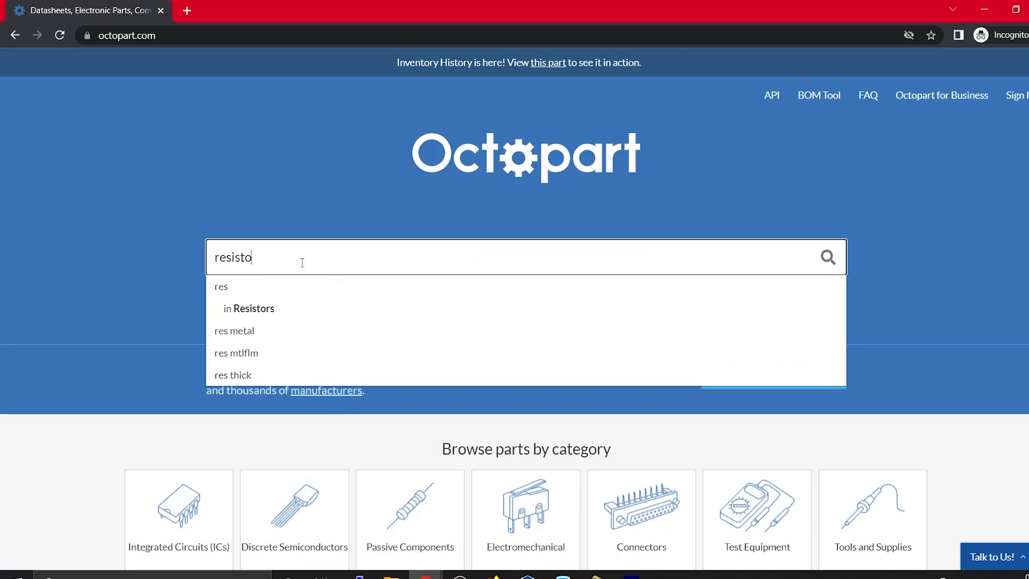
Step: Search the Octopart parts catalogue for "resistor"
type("resisto")
key("Return")
scroll(524, 269, "down", 4)
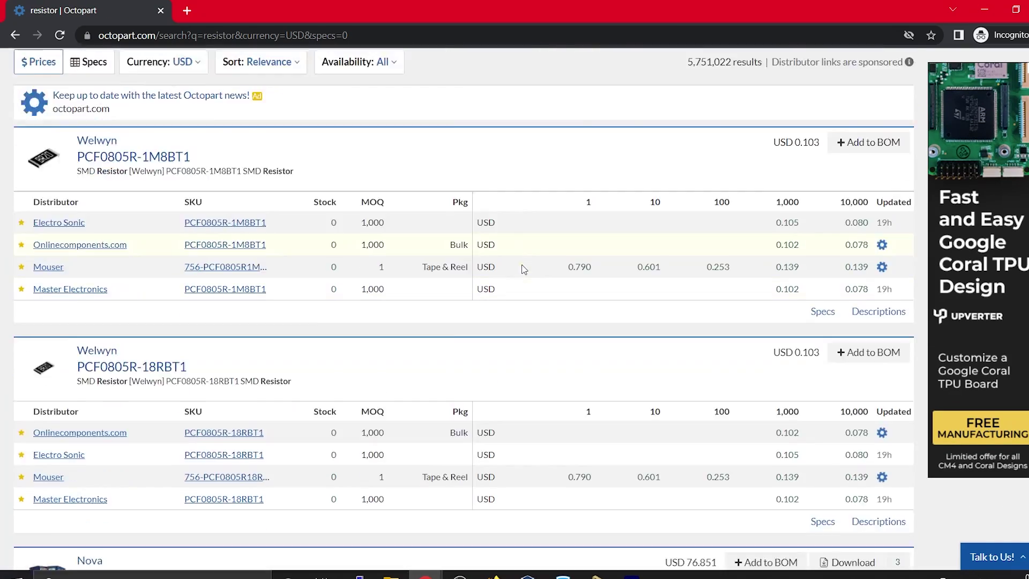
Step: Filter the resistor results by CAD models to parts with Symbol, Footprint, and 3D Model
scroll(523, 269, "up", 4)
left_click(292, 222)
left_click(558, 204)
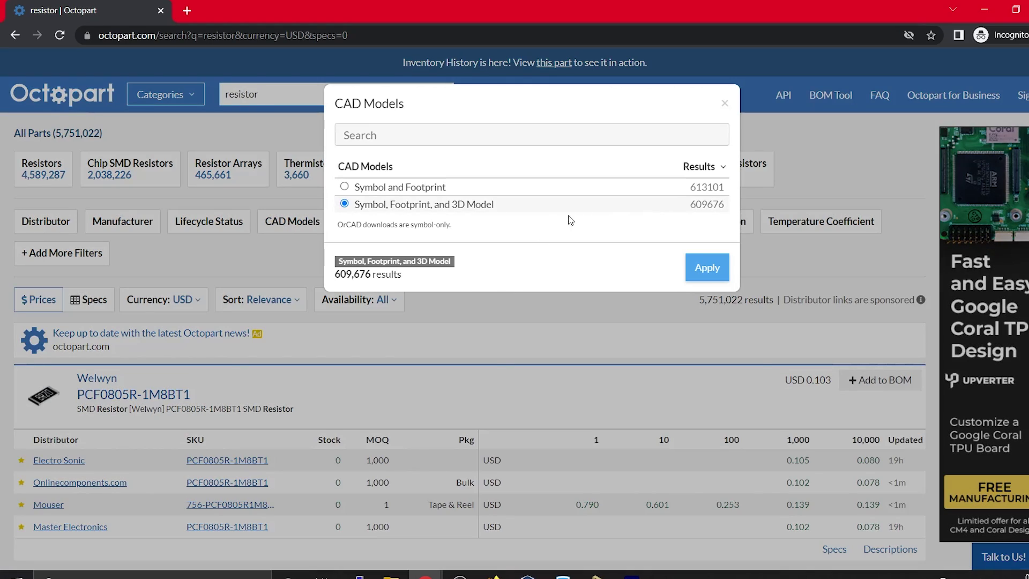
left_click(707, 267)
Step: Filter the results by resistance to 330 Ω, 360 Ω, 390 Ω and 470 Ω
left_click(384, 224)
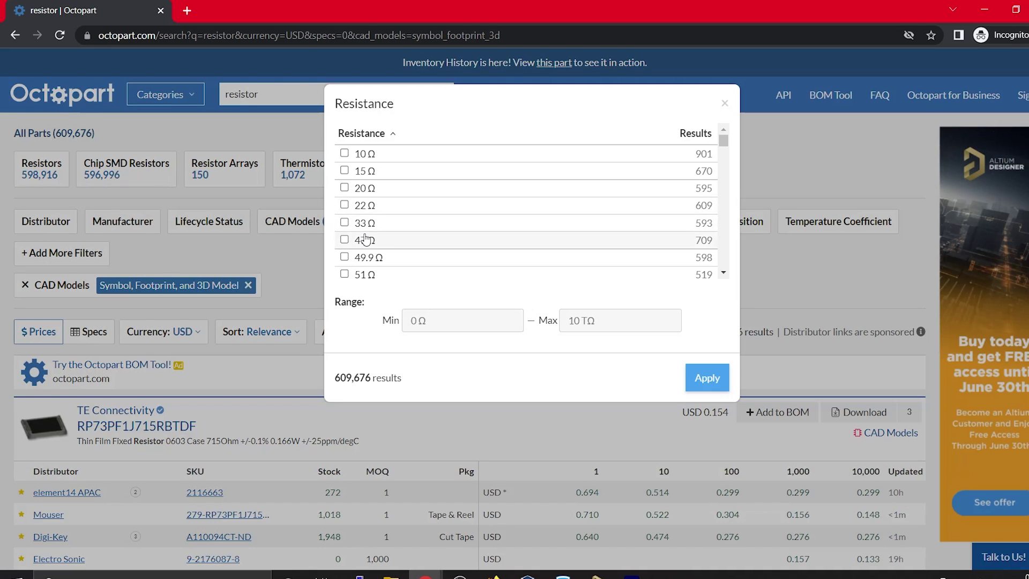
scroll(365, 239, "down", 5)
left_click(365, 205)
left_click(364, 222)
left_click(364, 240)
left_click(365, 257)
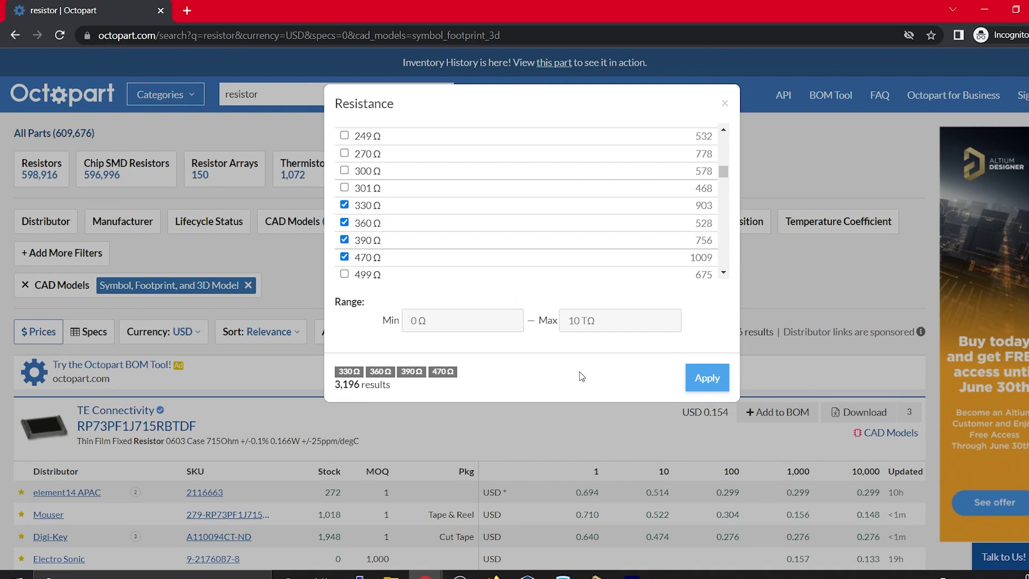
left_click(707, 377)
Step: Limit the results to resistors with the Through Hole mount type
left_click(460, 221)
left_click(375, 222)
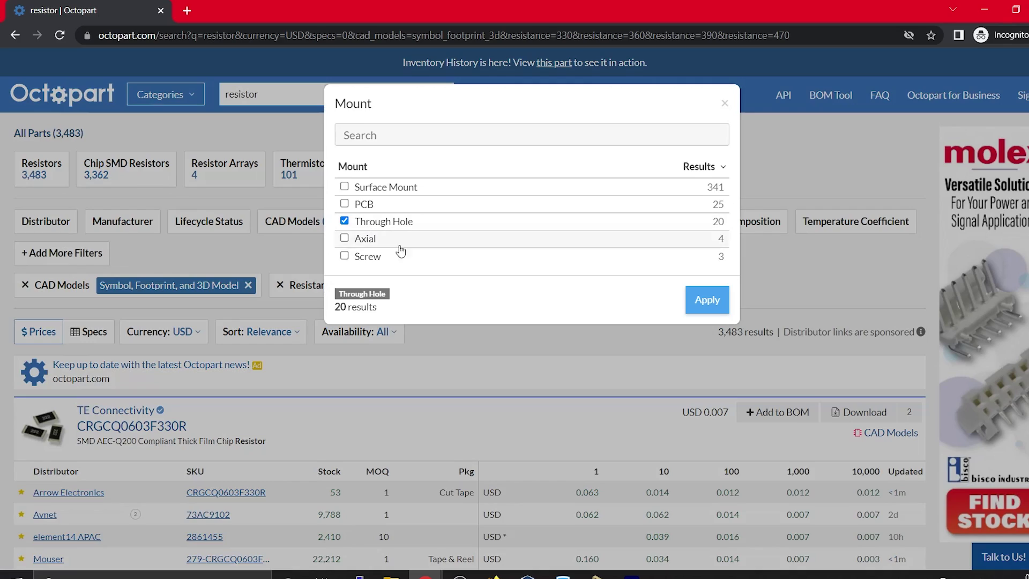
left_click(707, 300)
Step: Open the TE Connectivity CFR200J330R resistor from the results and examine its CAD models and technical specifications
scroll(712, 304, "down", 15)
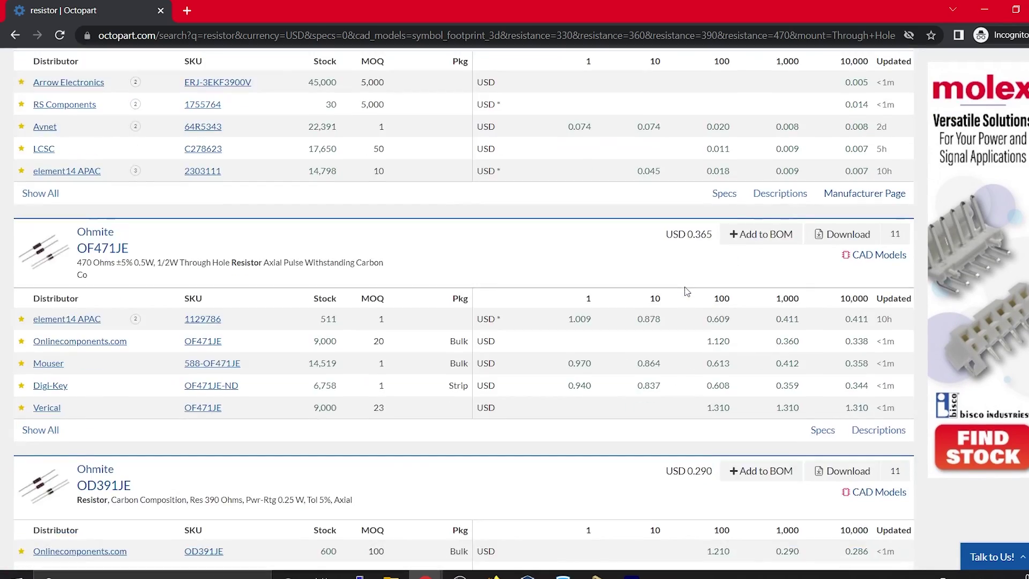
scroll(686, 291, "down", 20)
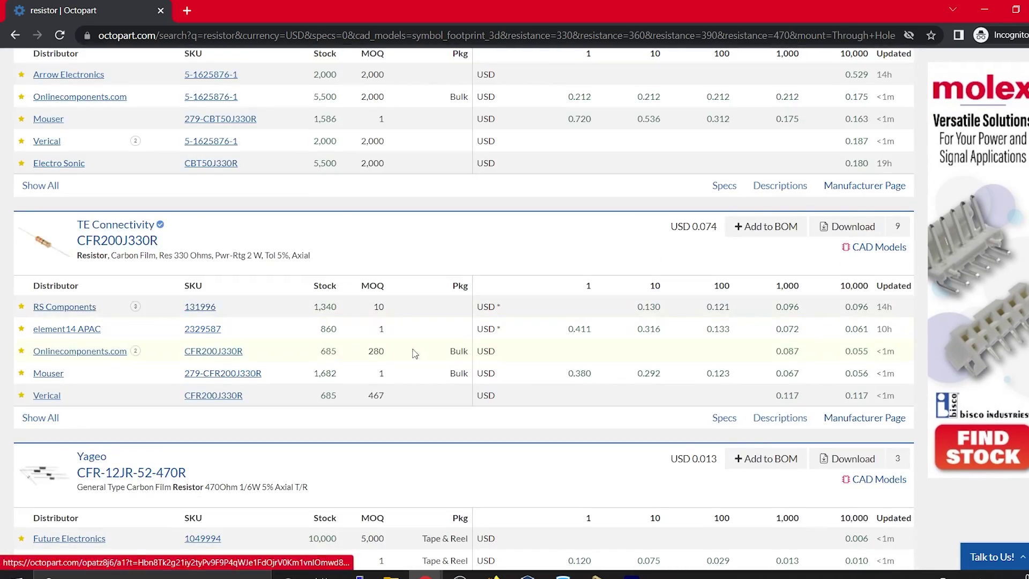
left_click(152, 241)
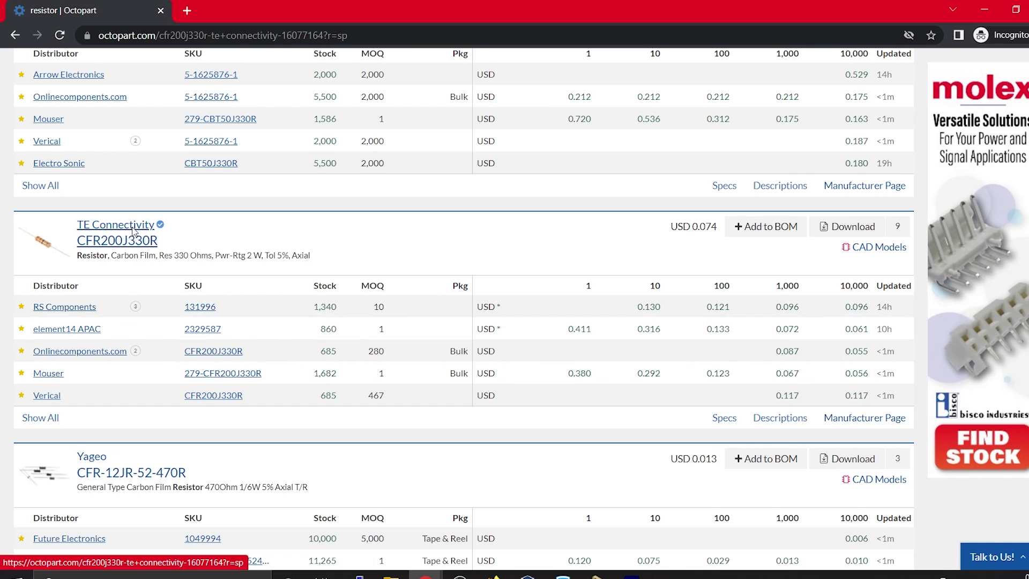
scroll(644, 381, "down", 20)
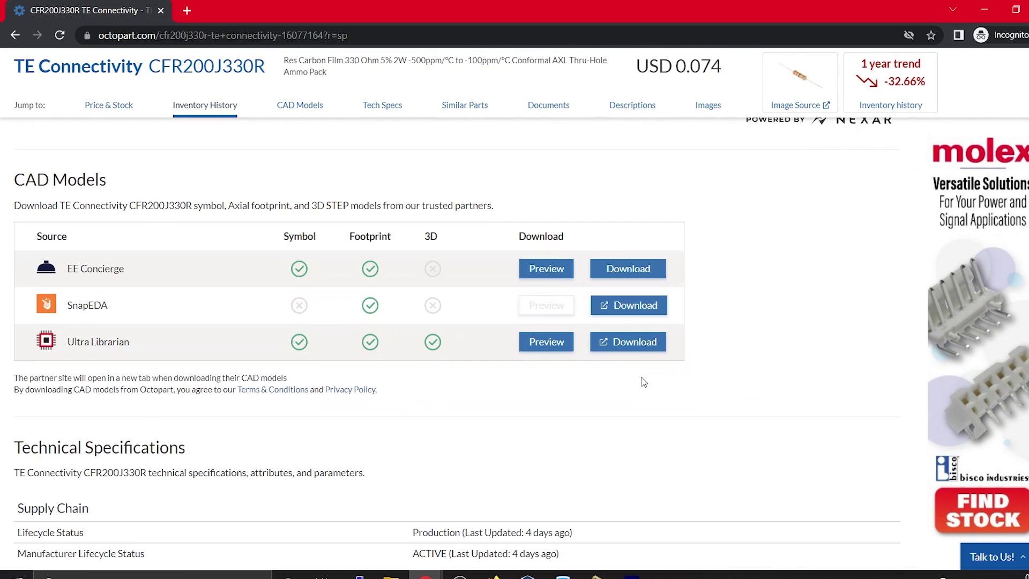
scroll(689, 423, "down", 6)
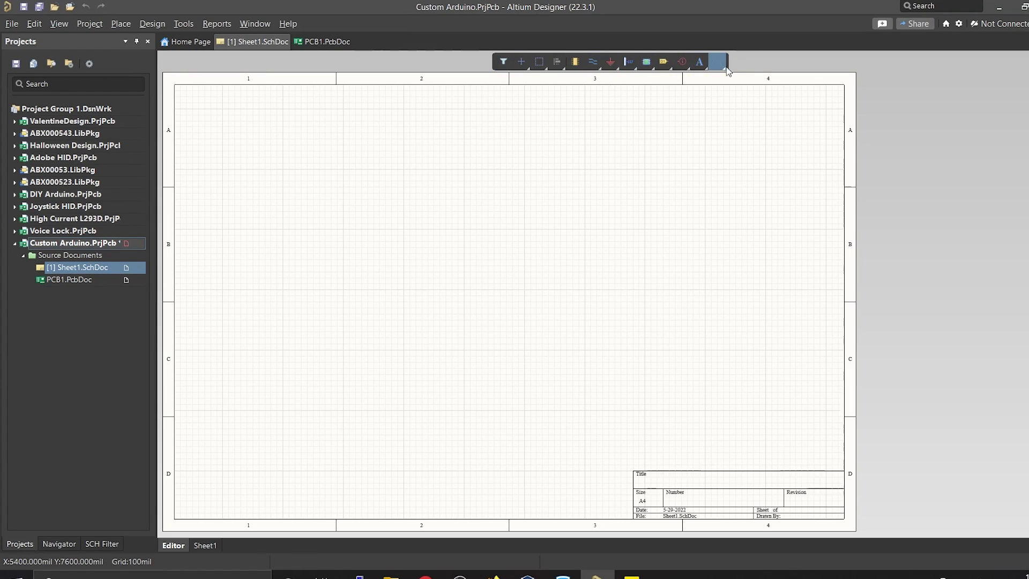
Step: Open the component library for the blank schematic sheet and look through the parts in Miscellaneous Devices.IntLib
left_click(576, 63)
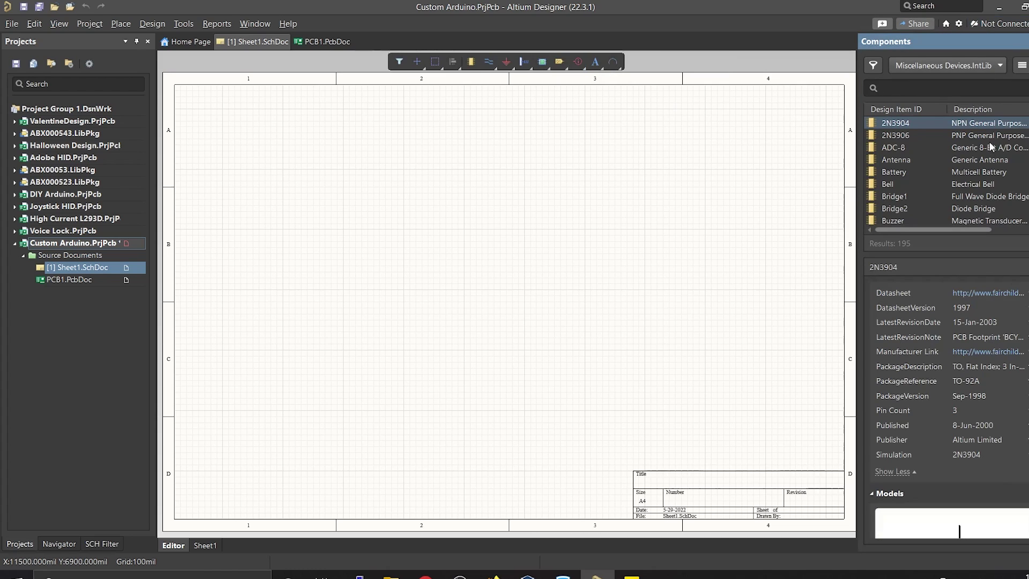
scroll(978, 174, "down", 8)
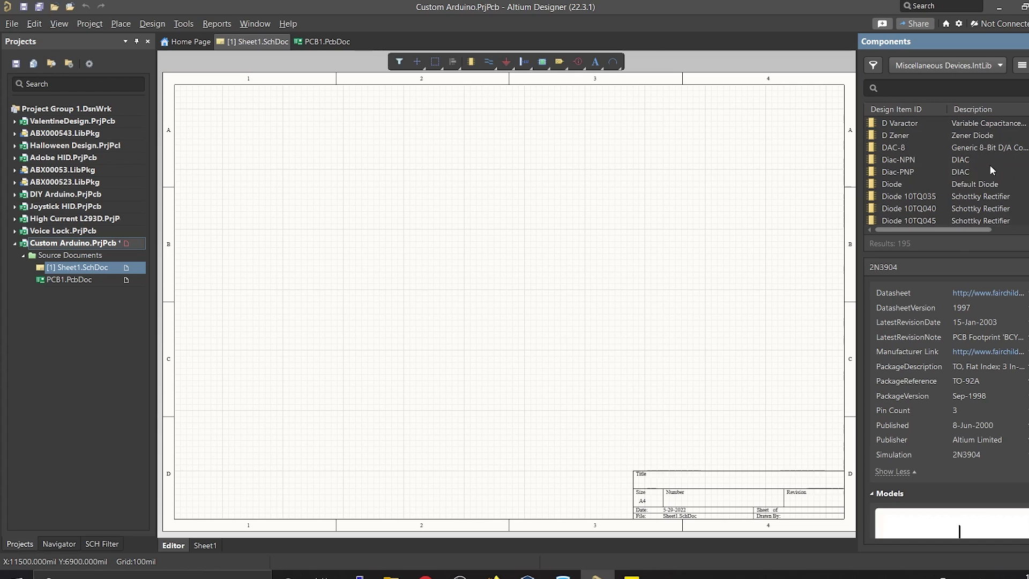
scroll(946, 172, "up", 8)
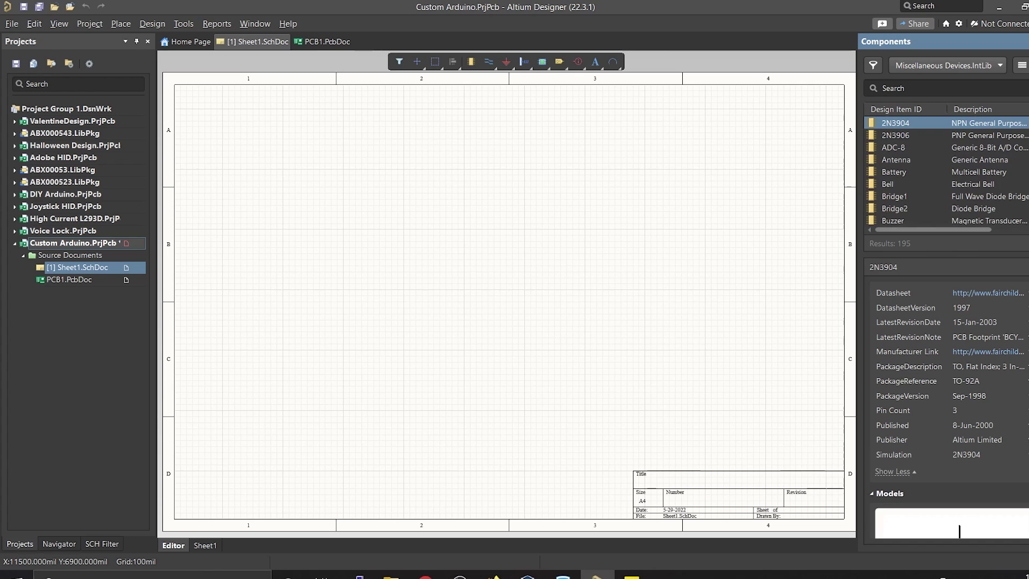
Step: Inspect the schematic symbols and footprints of the 2N3906 transistor and the Bridge1 diode bridge in the library
left_click(909, 138)
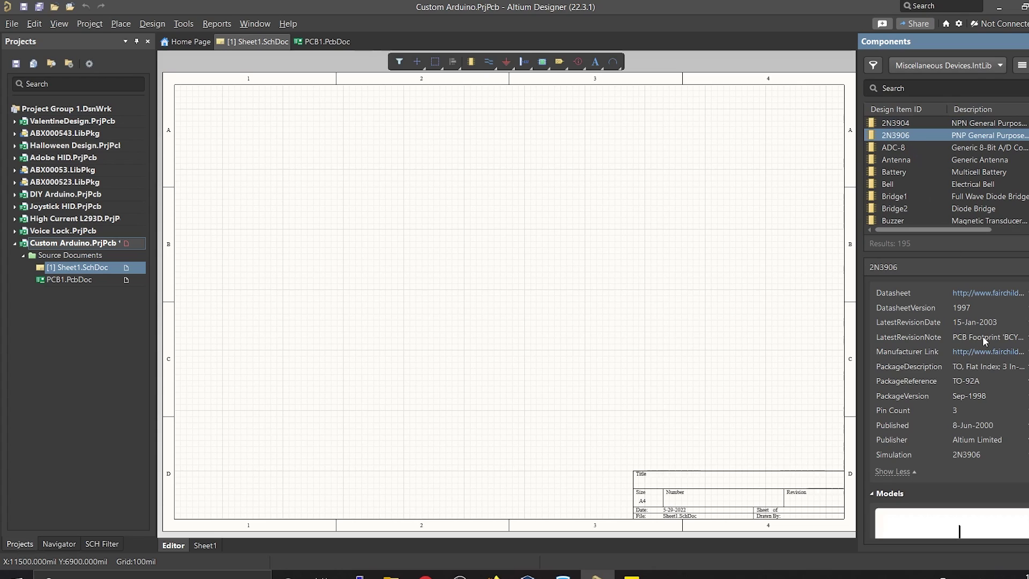
scroll(983, 340, "down", 5)
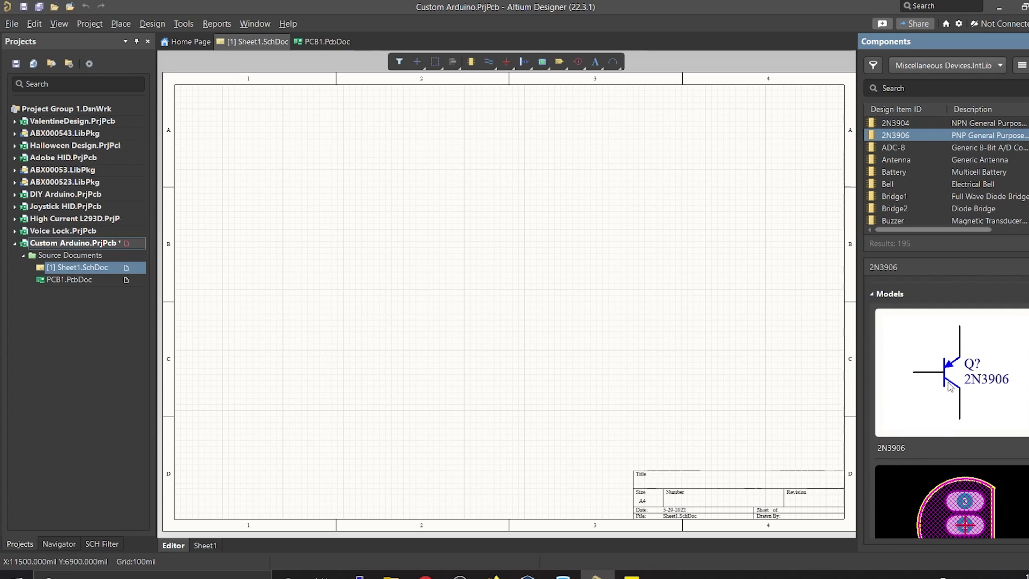
scroll(948, 387, "down", 3)
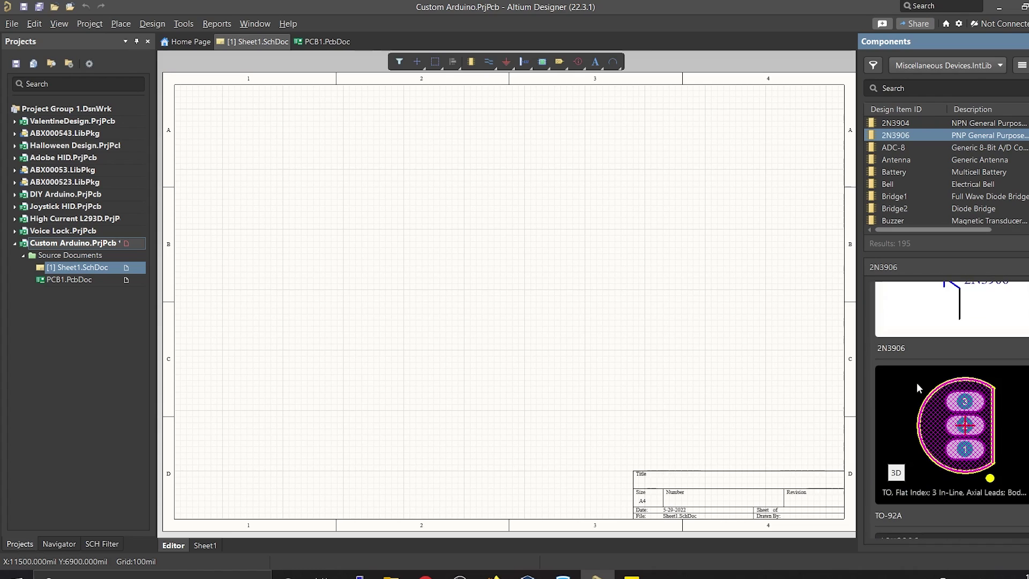
scroll(949, 336, "up", 3)
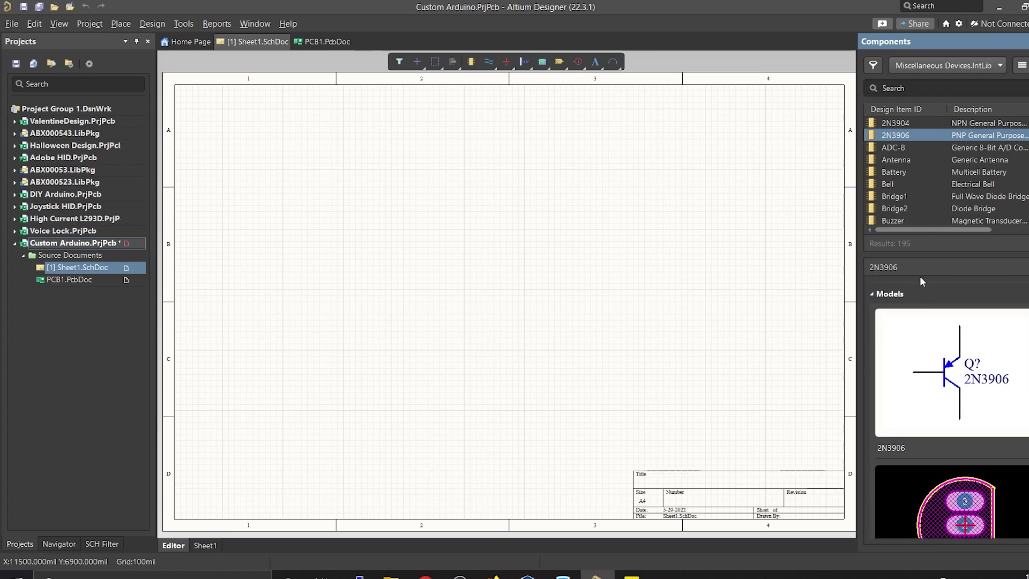
left_click(899, 198)
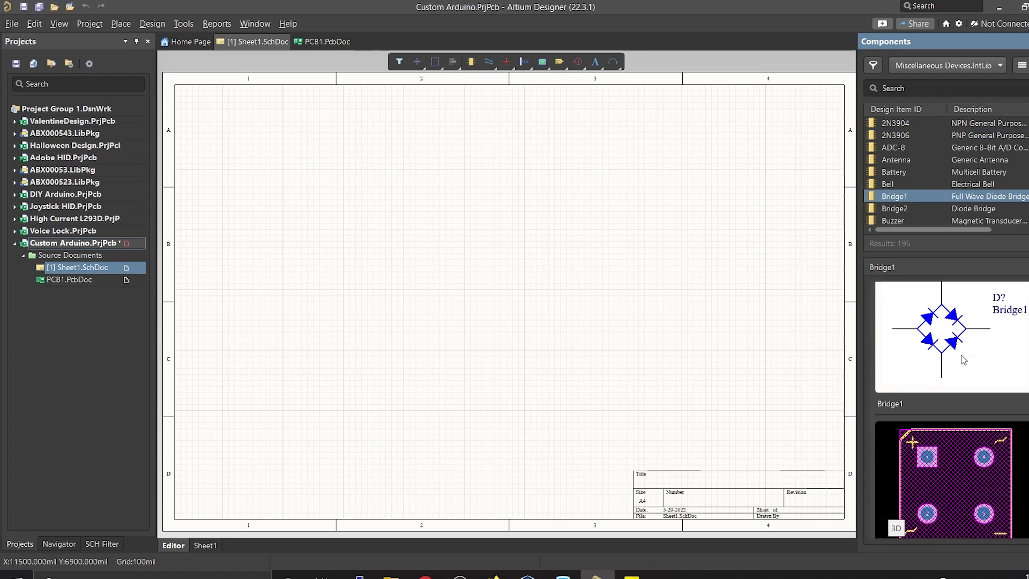
scroll(961, 354, "down", 3)
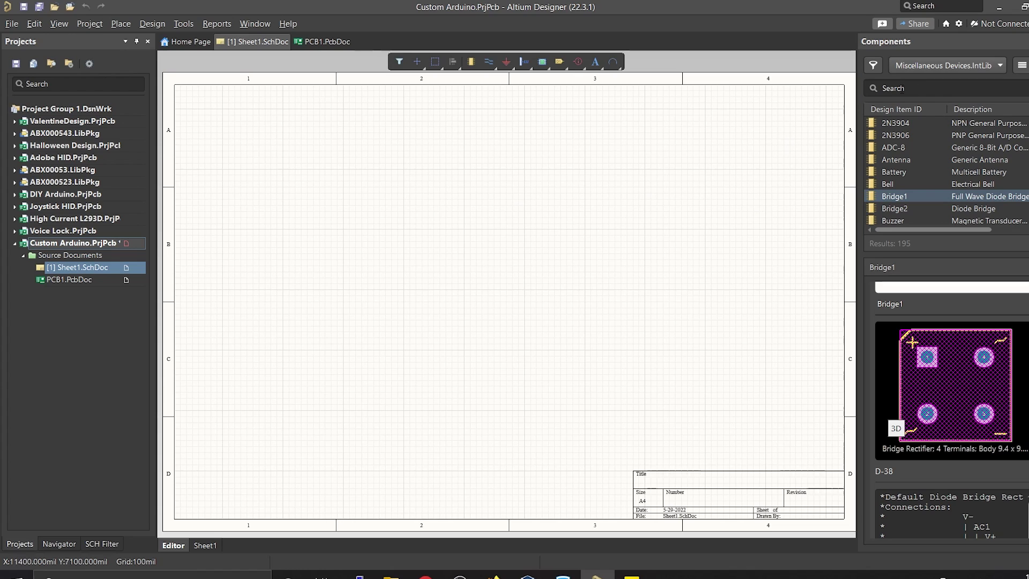
Step: Search the component library for "led" and look through the results, including the Dpy Overflow display
left_click(914, 89)
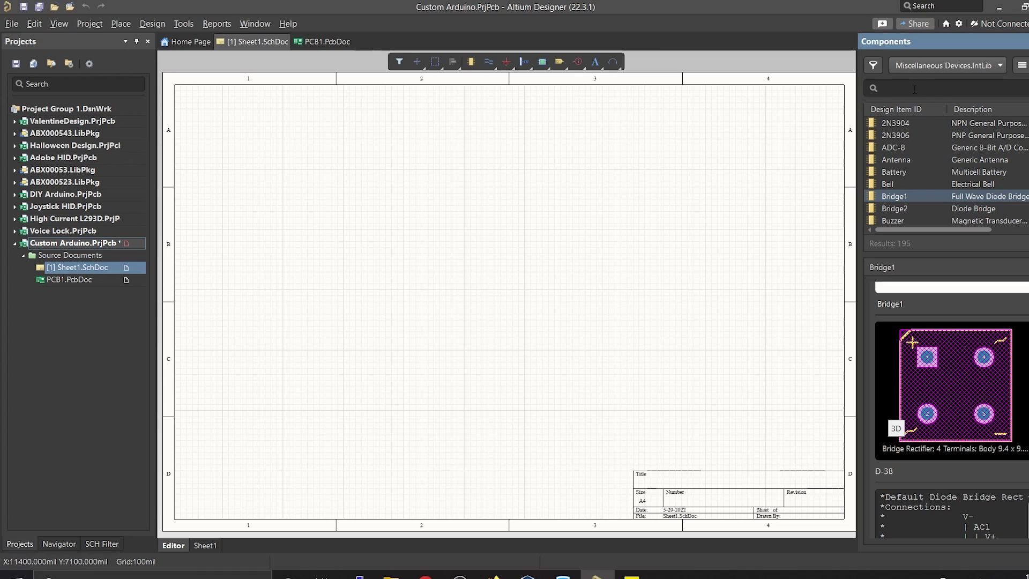
type("led")
key("Return")
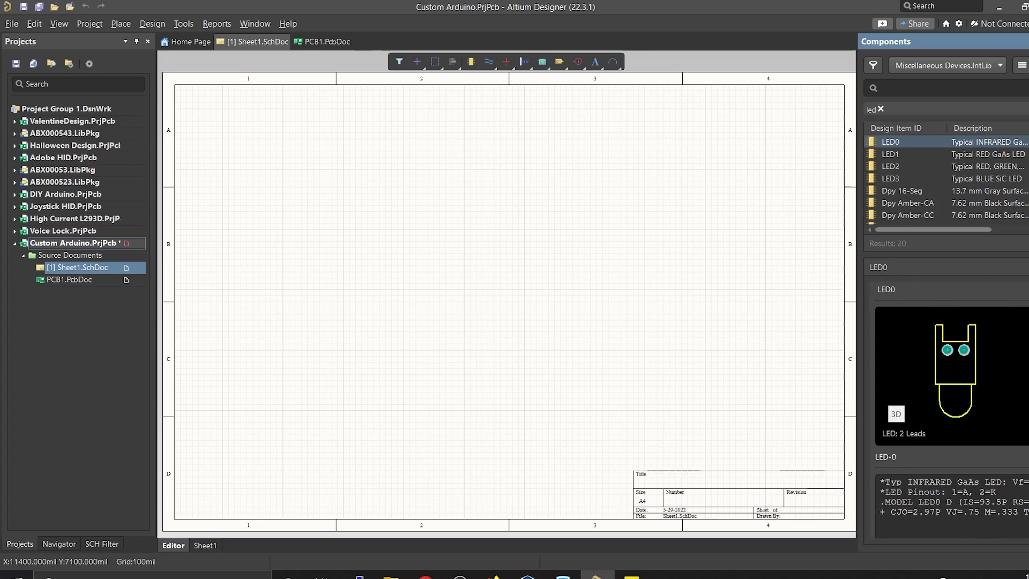
scroll(931, 177, "down", 3)
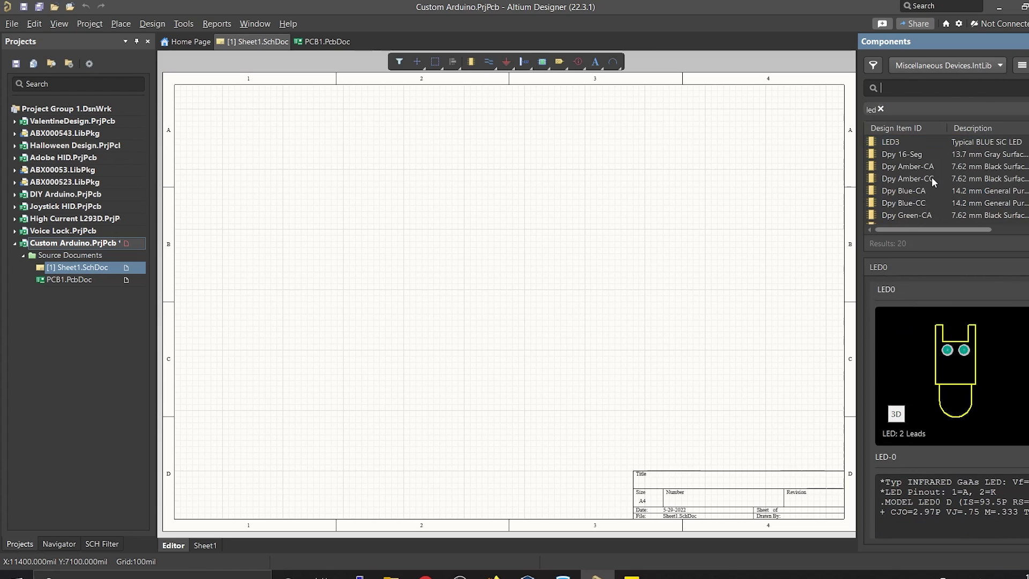
scroll(993, 326, "up", 3)
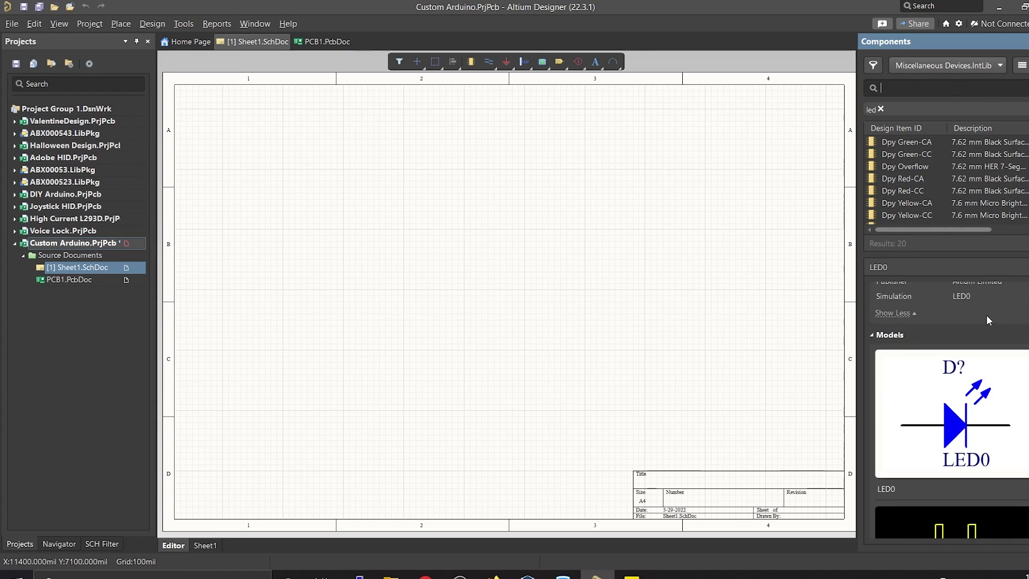
scroll(987, 314, "down", 2)
left_click(910, 164)
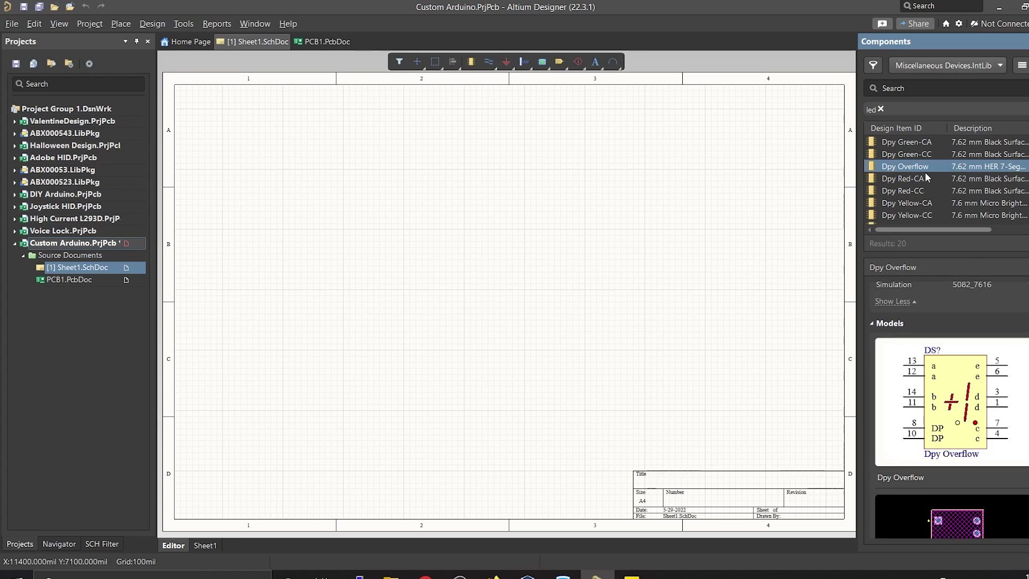
Step: Place one LED1 component from the results in zone B2 of the schematic sheet and end placement
scroll(925, 172, "up", 3)
left_click(900, 142)
left_click(898, 153)
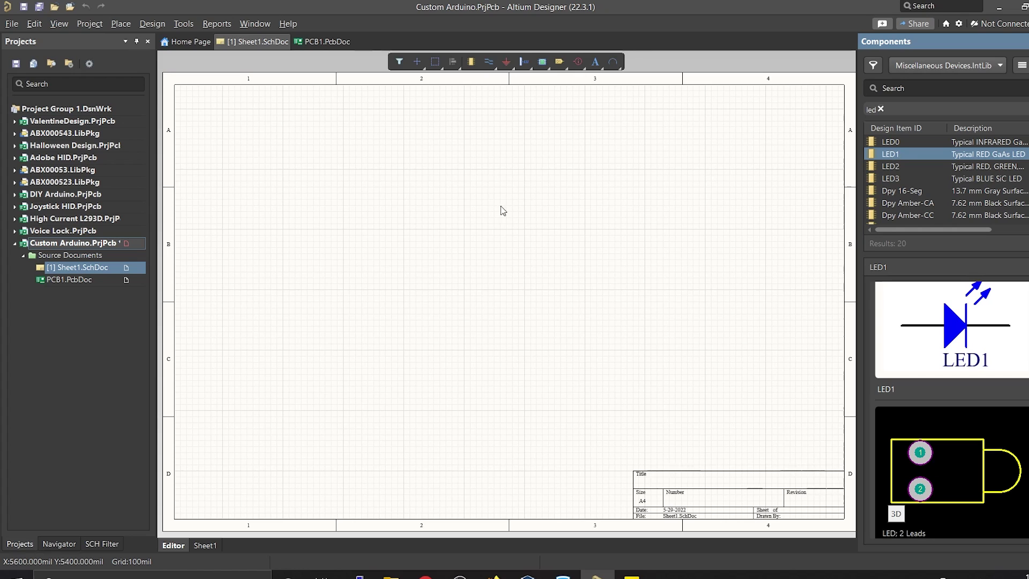
right_click(891, 157)
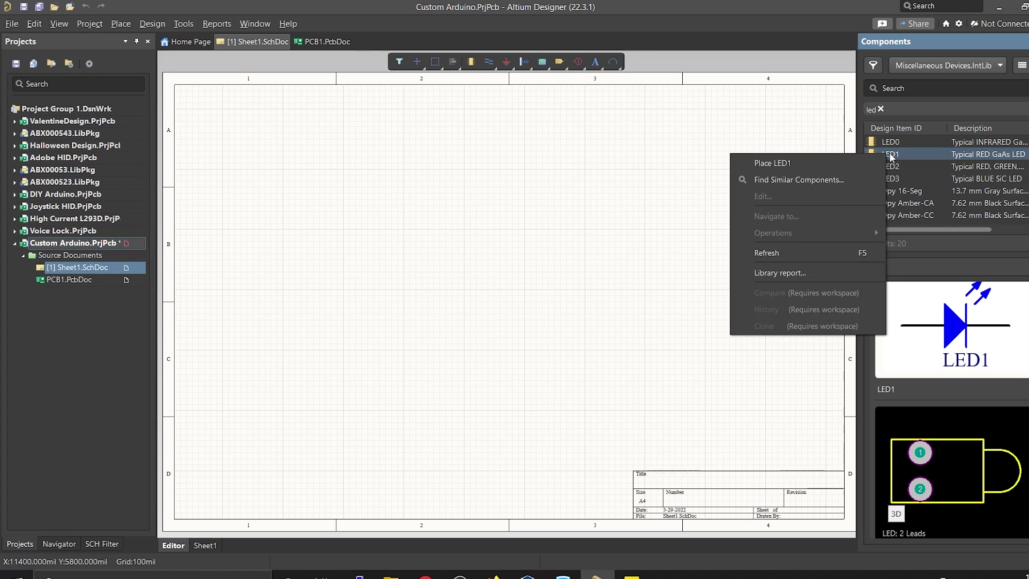
left_click(812, 162)
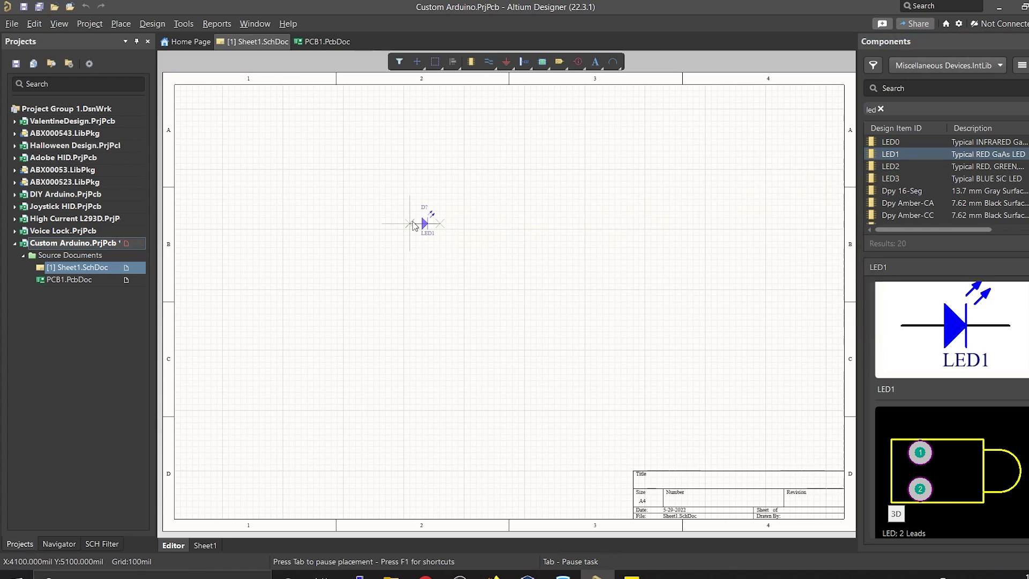
left_click(368, 213)
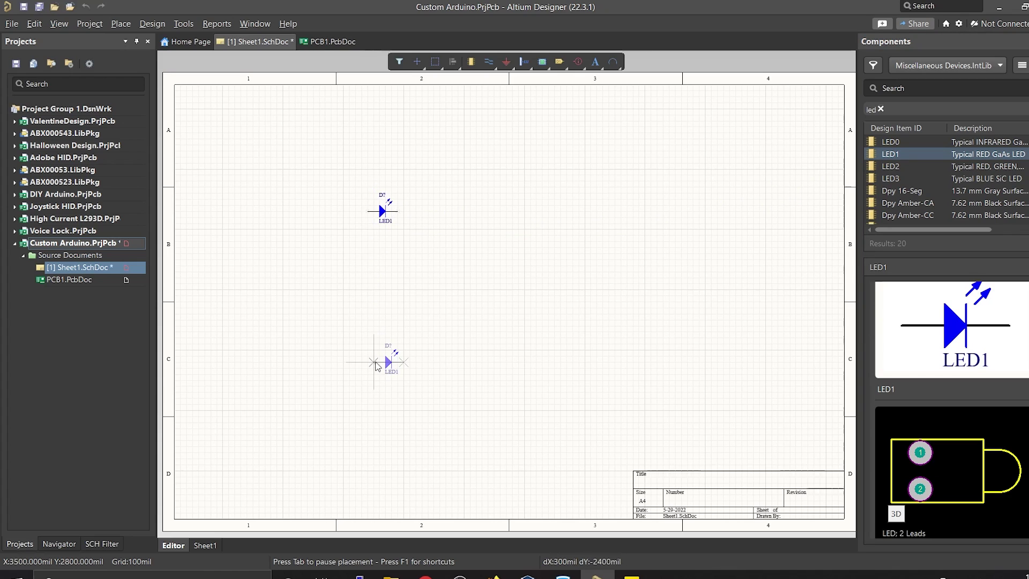
key("Escape")
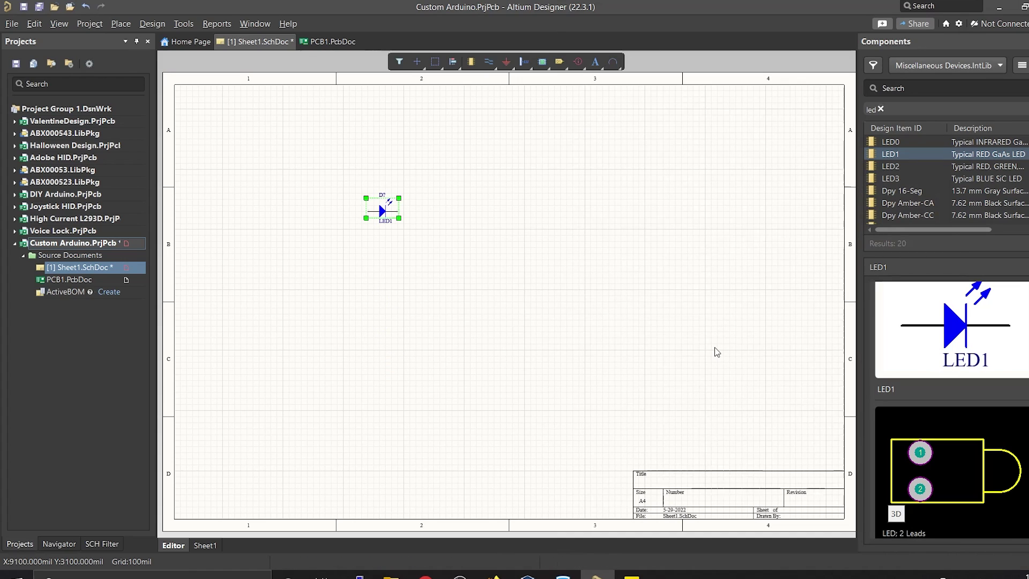
Step: Search the component library for "resistor" and place one Res1 vertically beside the LED, then end placement
left_click(879, 110)
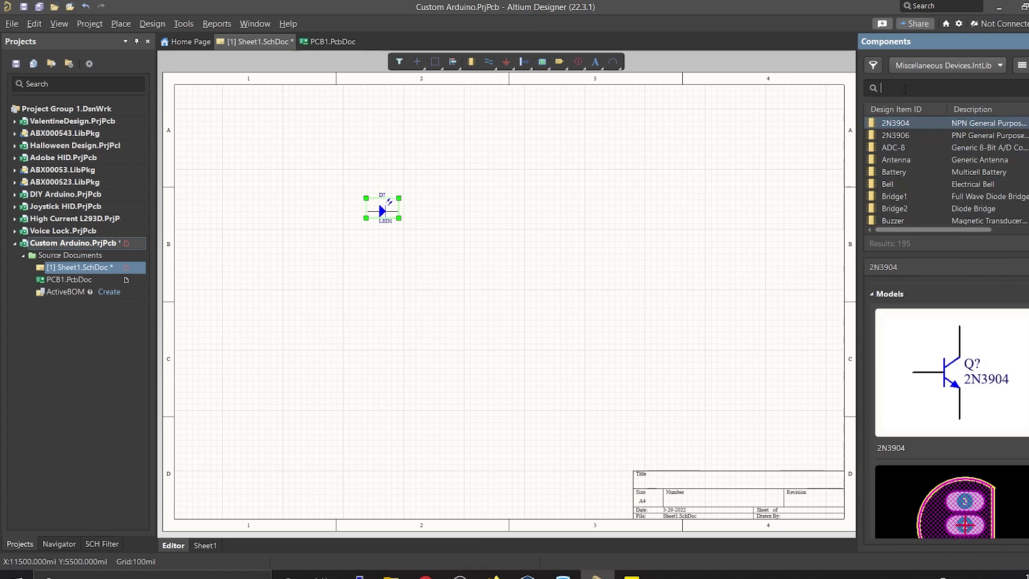
key("Return")
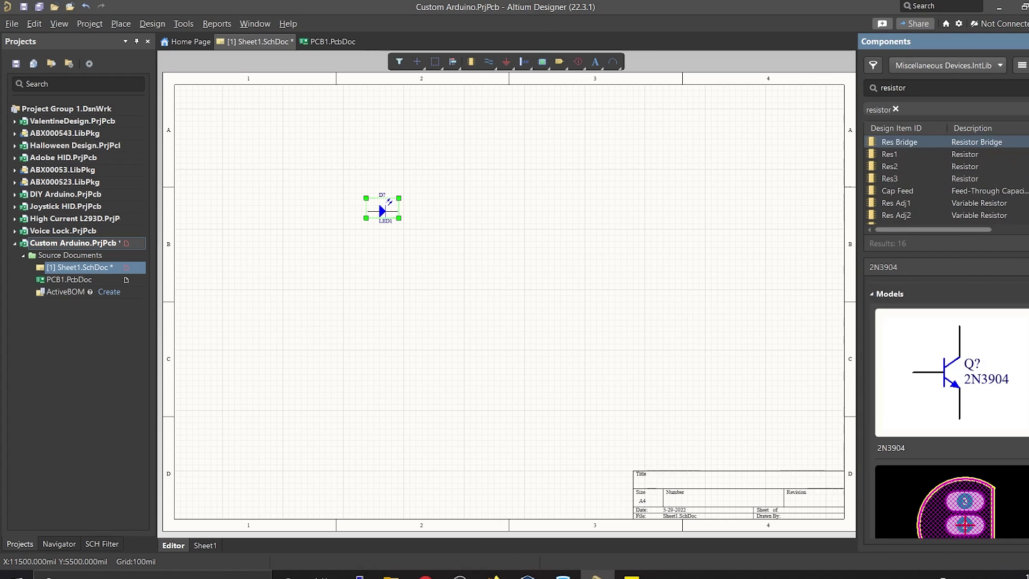
left_click(894, 154)
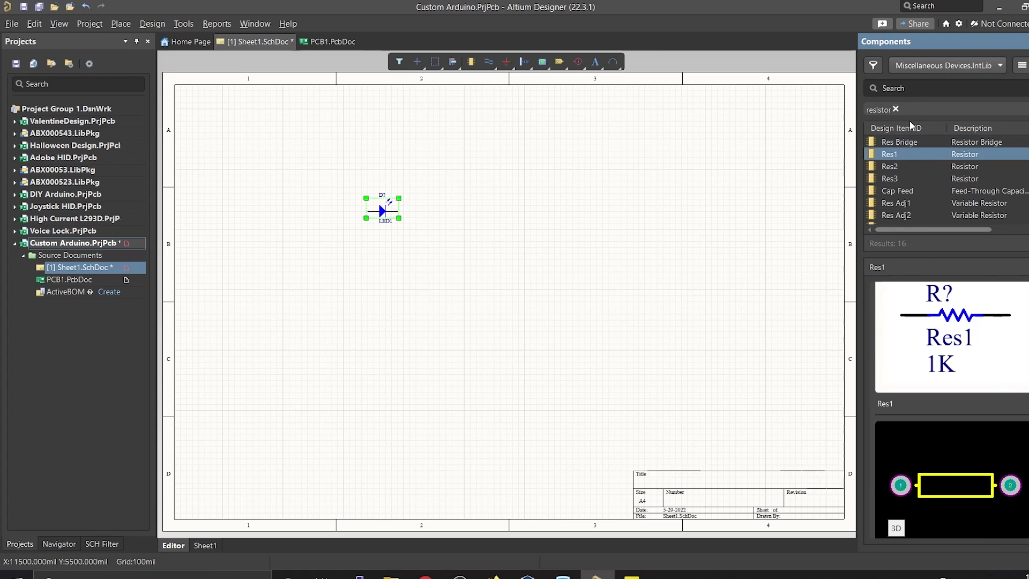
right_click(896, 155)
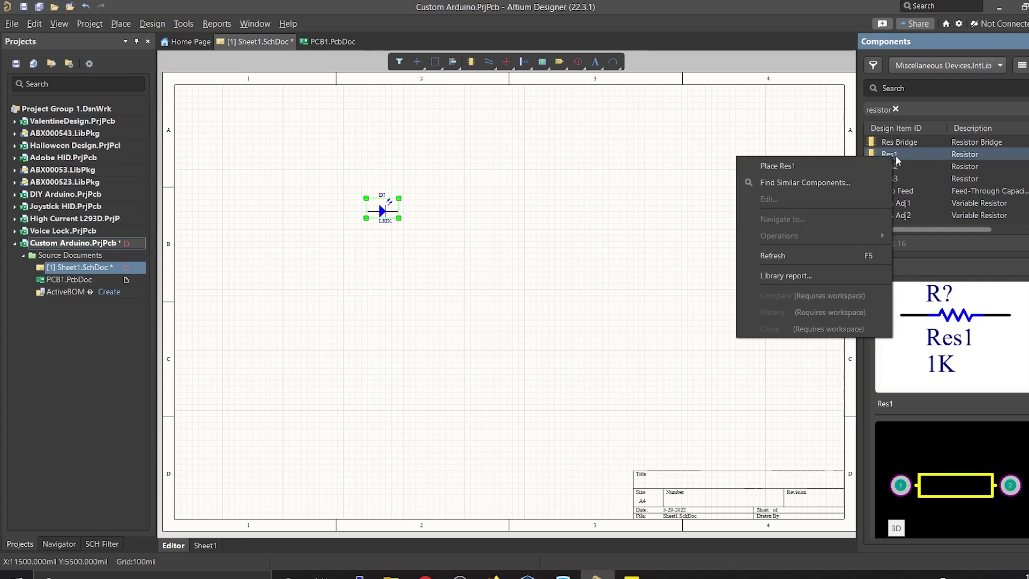
left_click(840, 166)
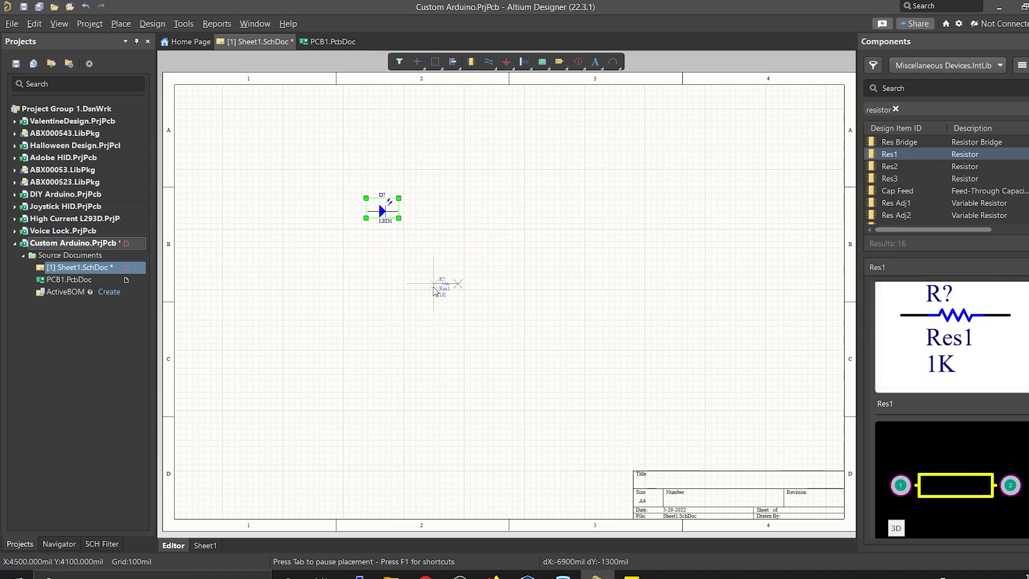
key("space")
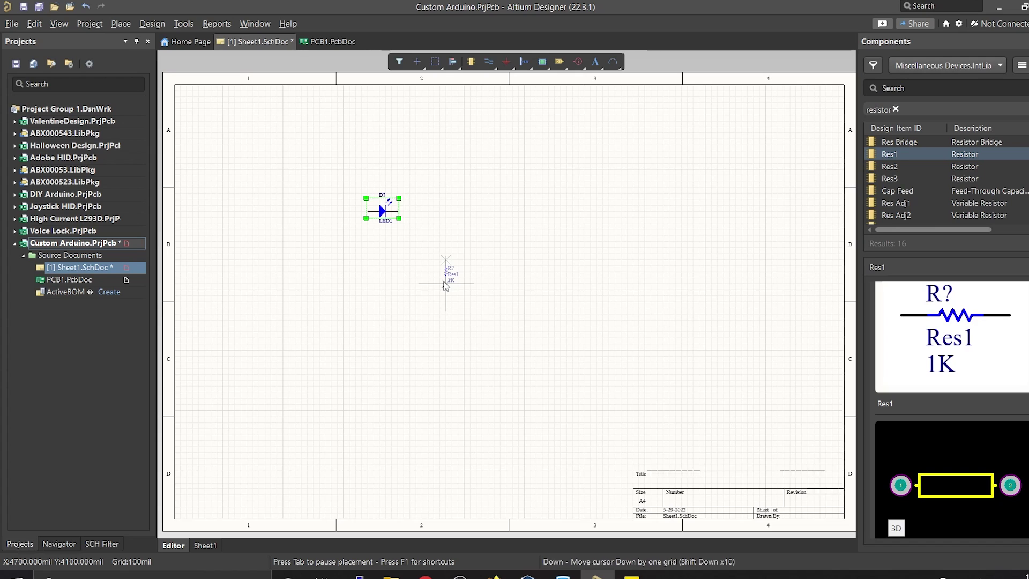
left_click(332, 211)
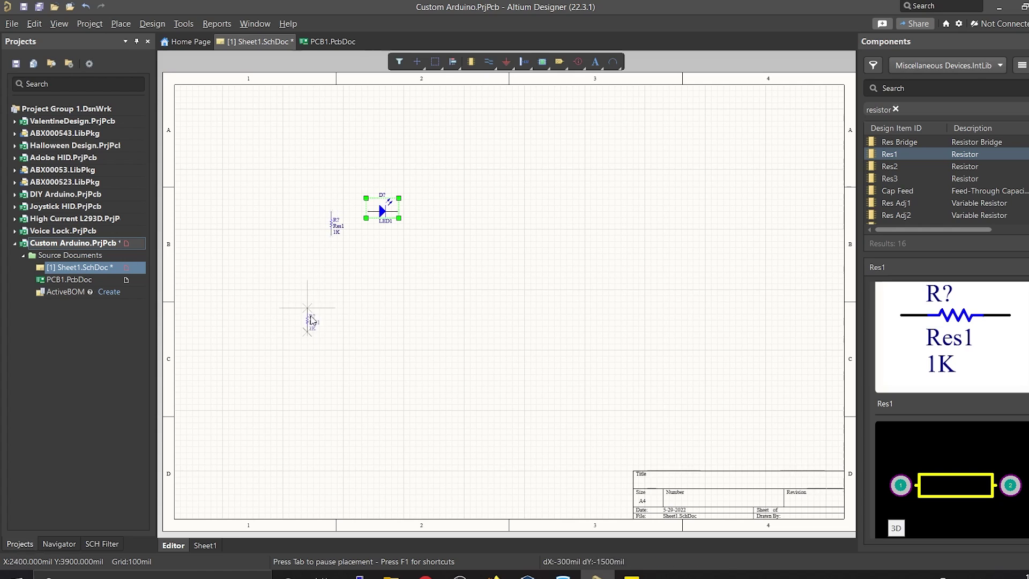
key("Escape")
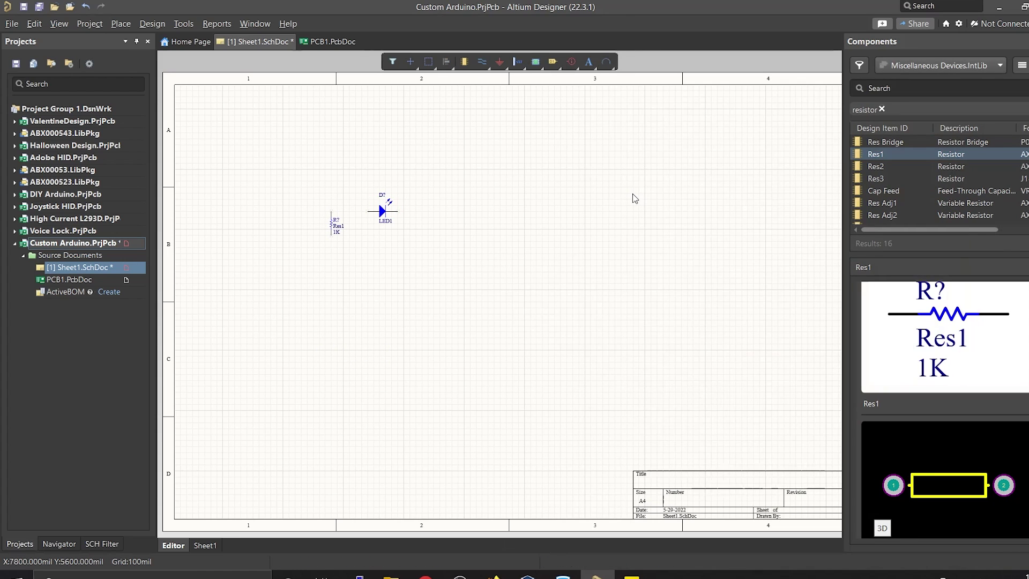
Step: Search the components for "atmega328" and extend the query to the manufacturer part search
left_click(900, 89)
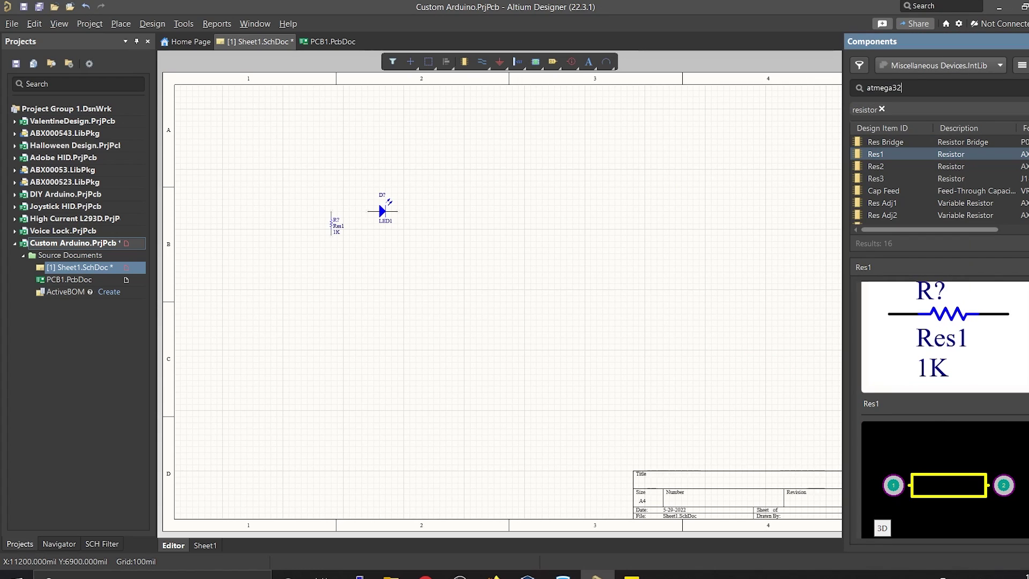
key("Return")
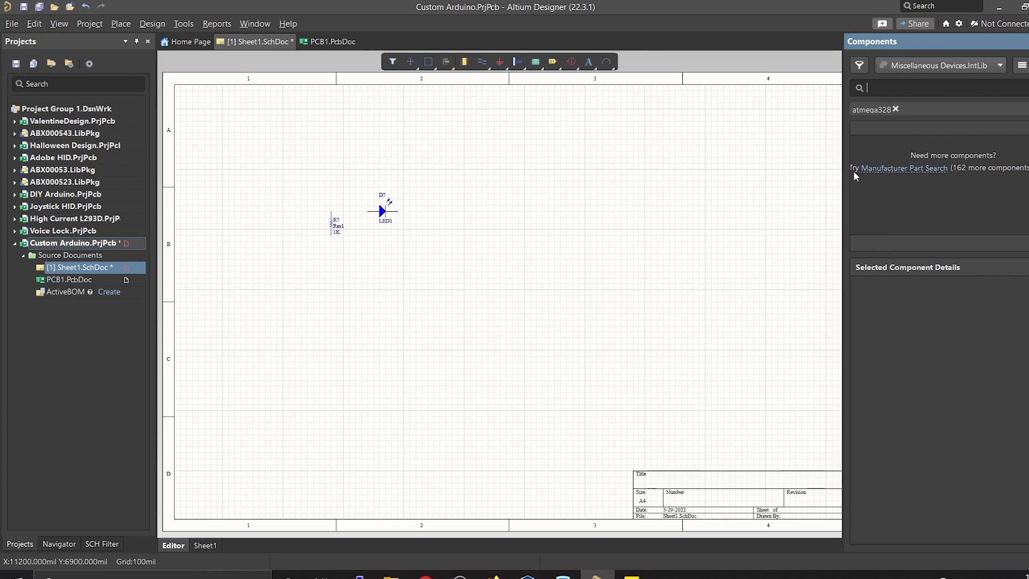
left_click(914, 170)
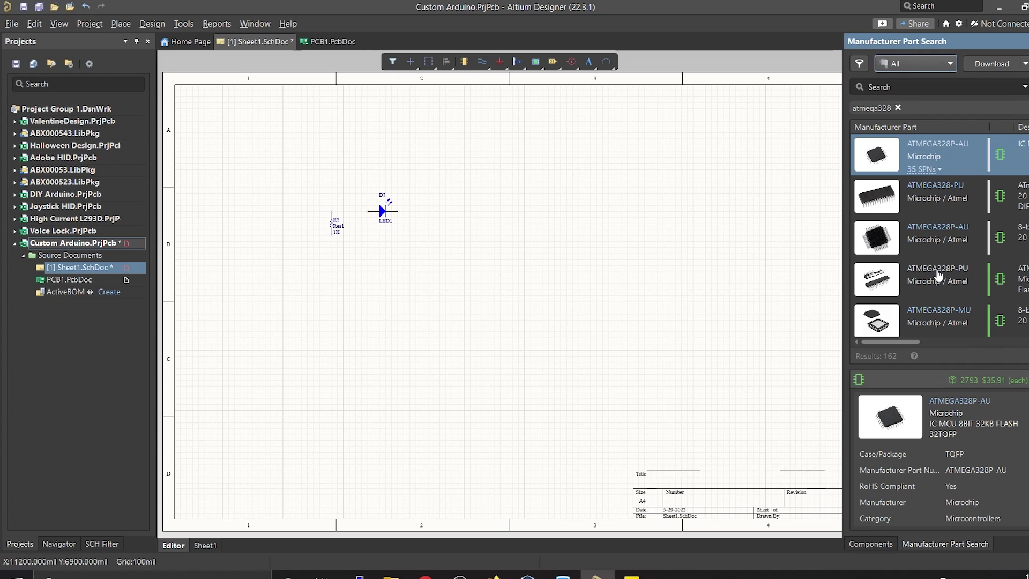
Step: Check the symbol and footprint of the Microchip / Atmel ATMEGA328-PU and place one on the sheet to the right of the LED
left_click(930, 201)
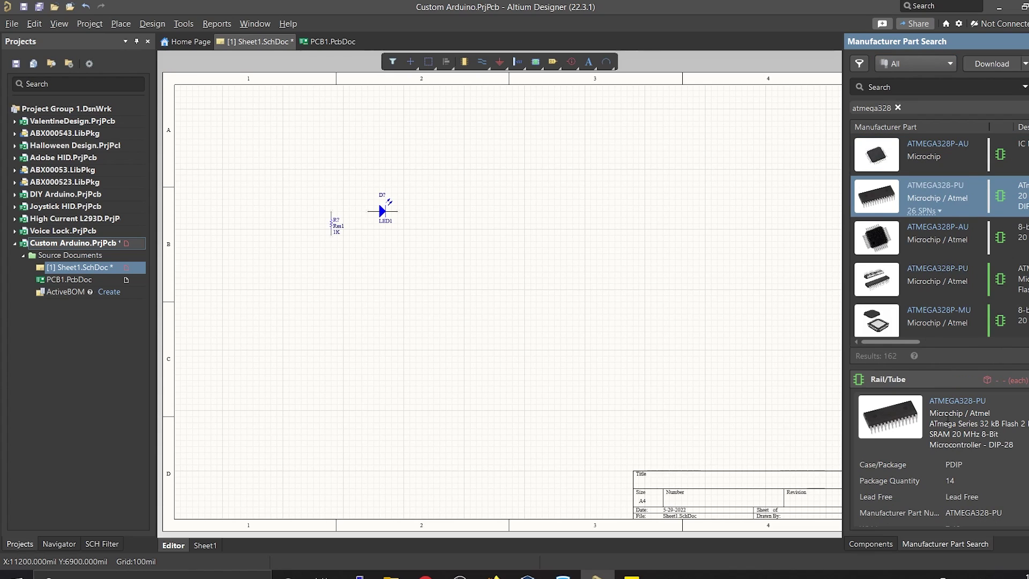
scroll(972, 420, "down", 5)
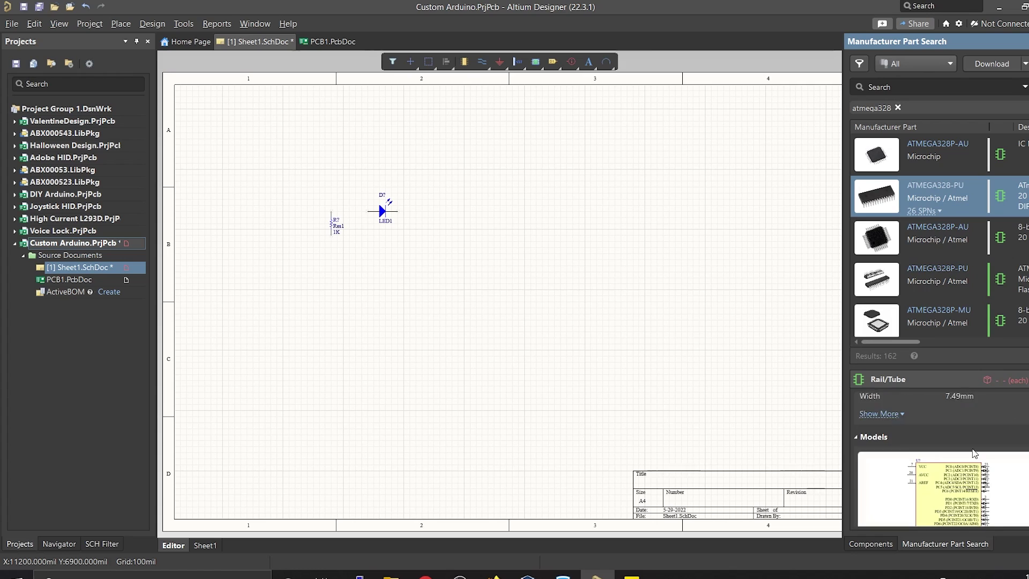
scroll(973, 453, "down", 3)
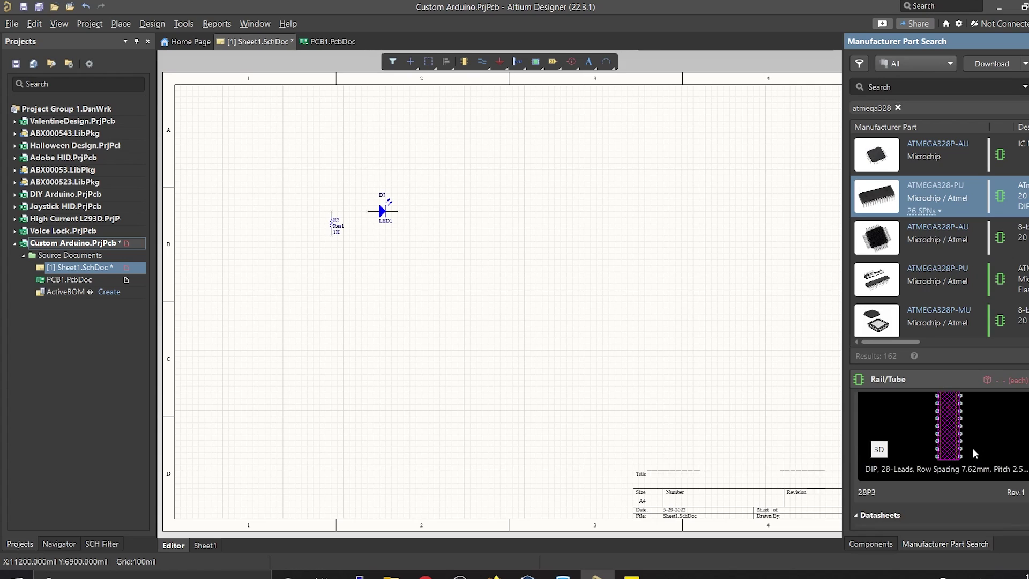
scroll(973, 458, "up", 3)
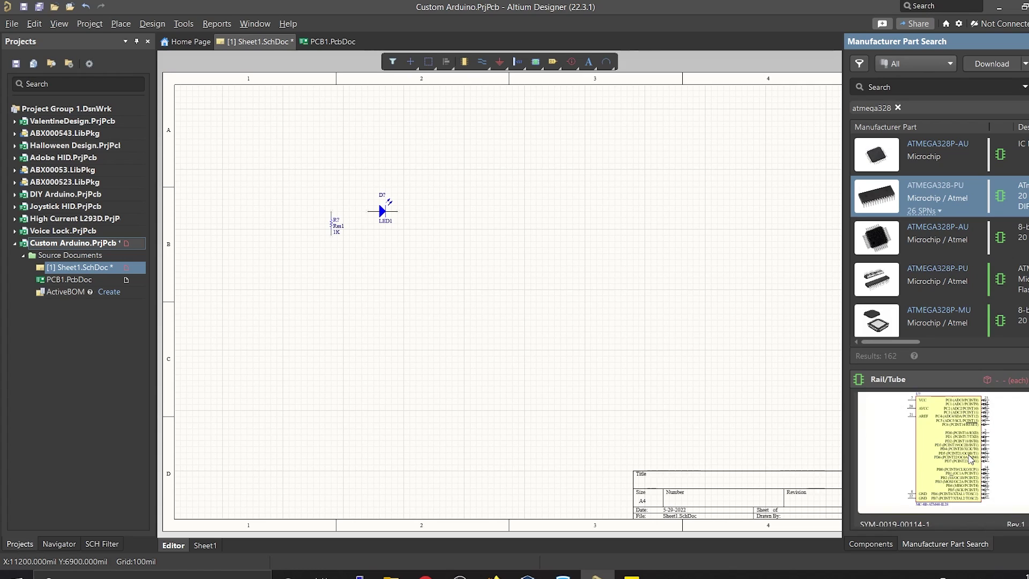
right_click(946, 195)
right_click(965, 201)
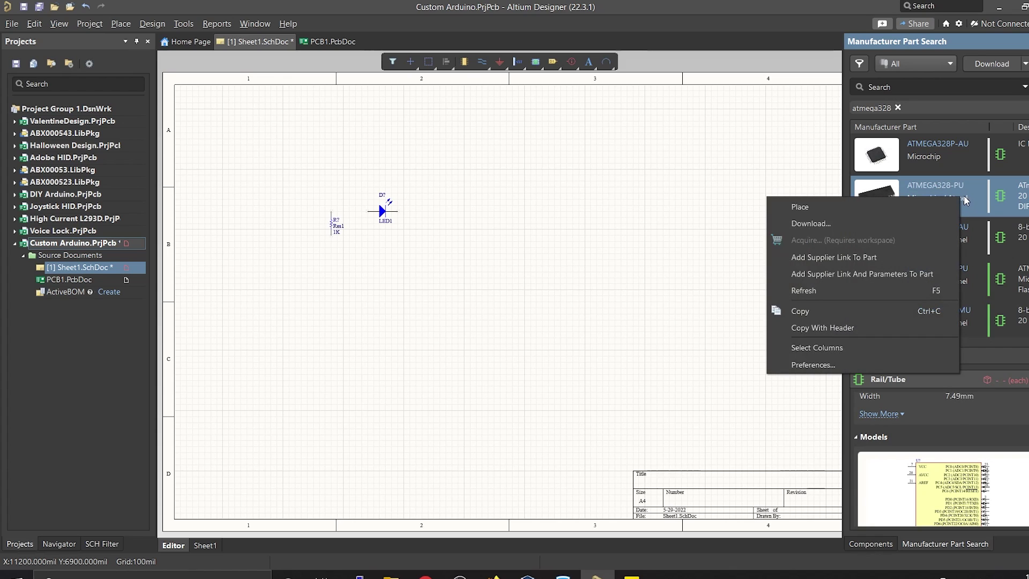
left_click(807, 206)
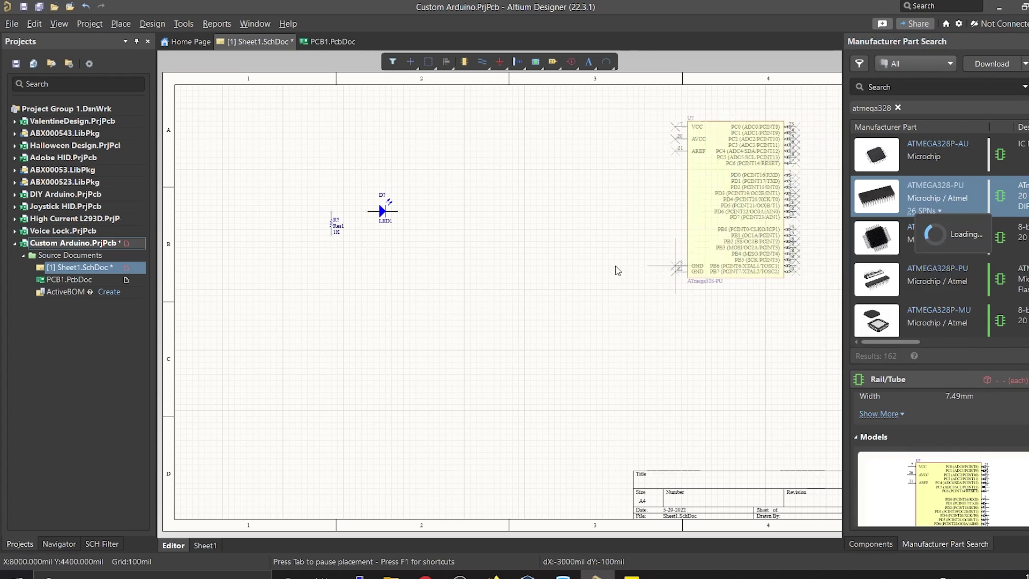
left_click(459, 328)
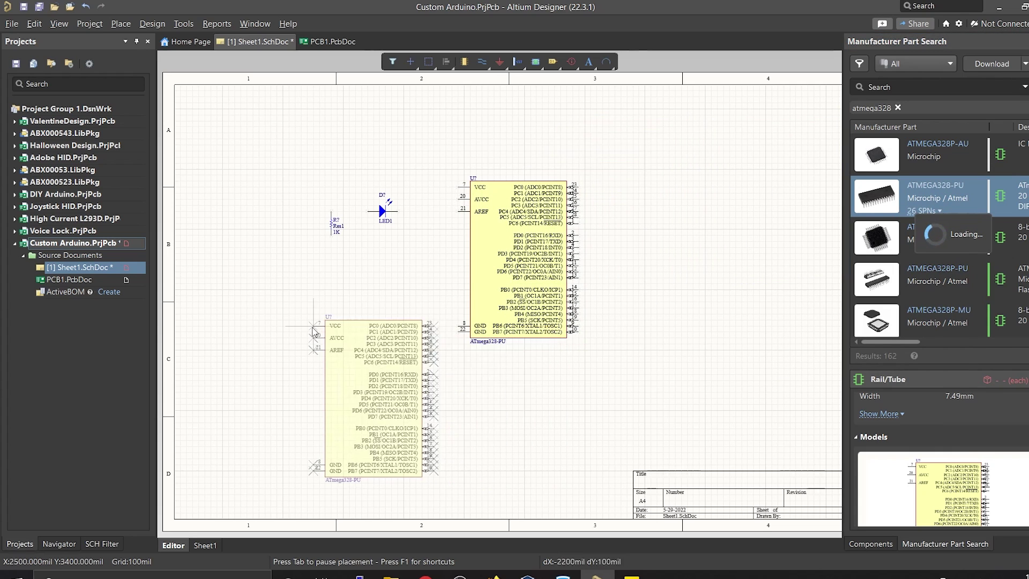
key("Escape")
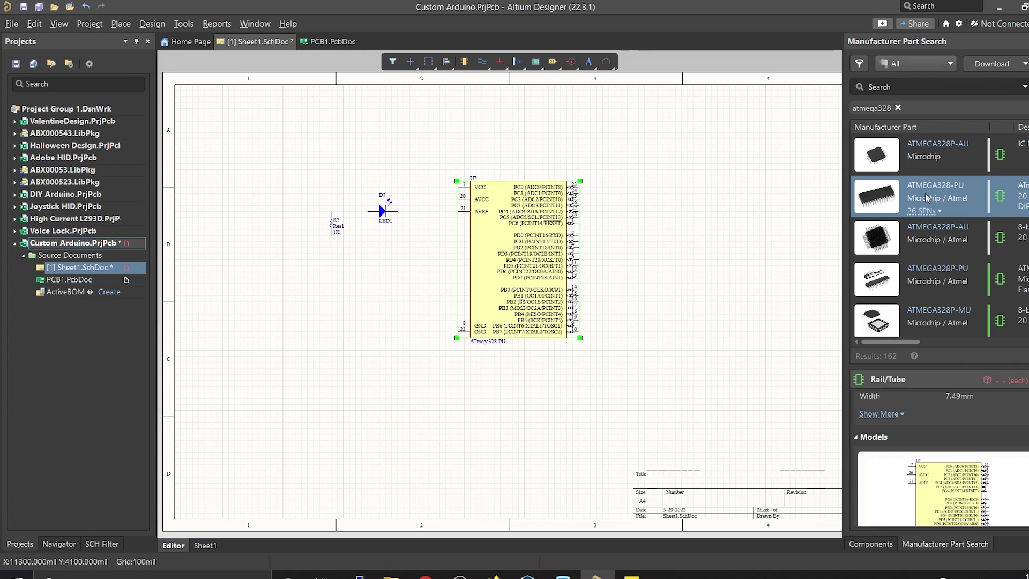
Step: Open the part providers preferences, switch the A.E. Petsche supplier off and on again, and close them without applying changes
left_click(1024, 87)
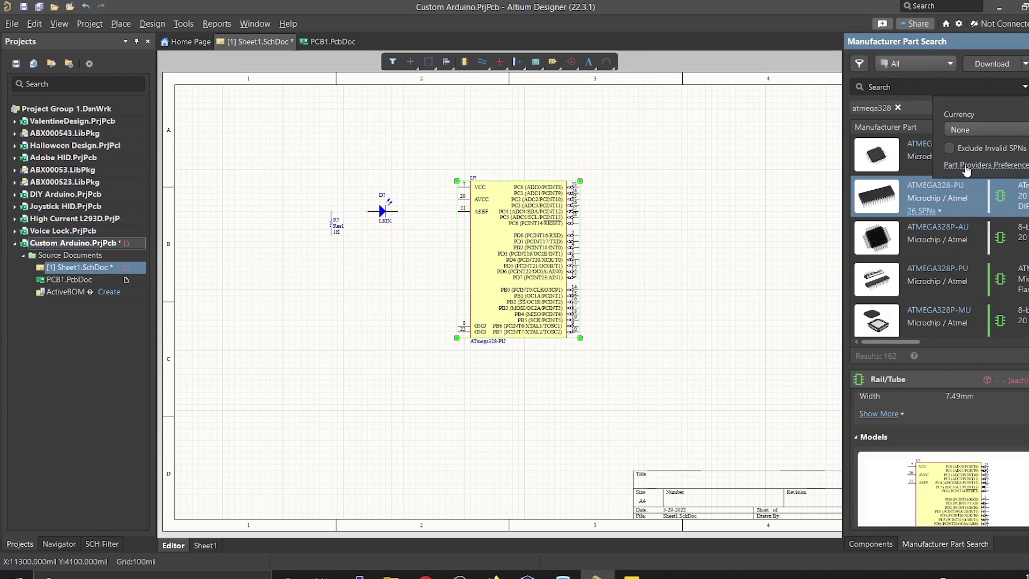
left_click(967, 166)
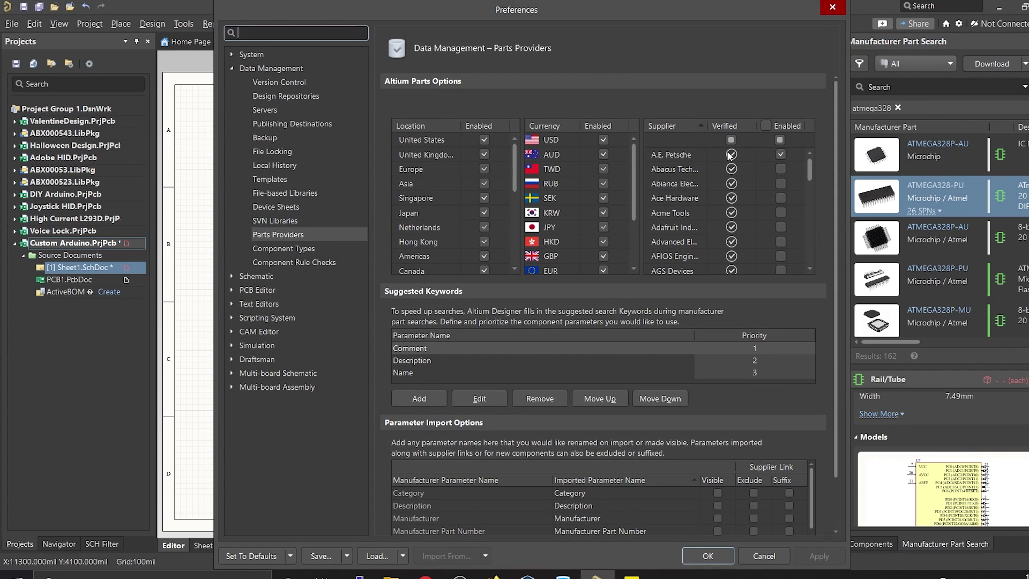
left_click_drag(809, 170, 809, 146)
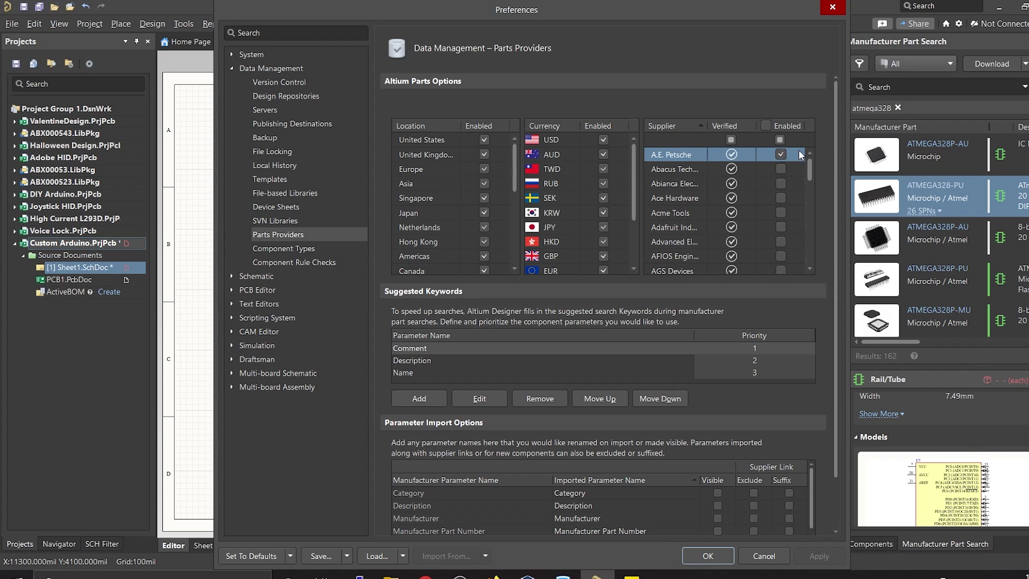
left_click(781, 155)
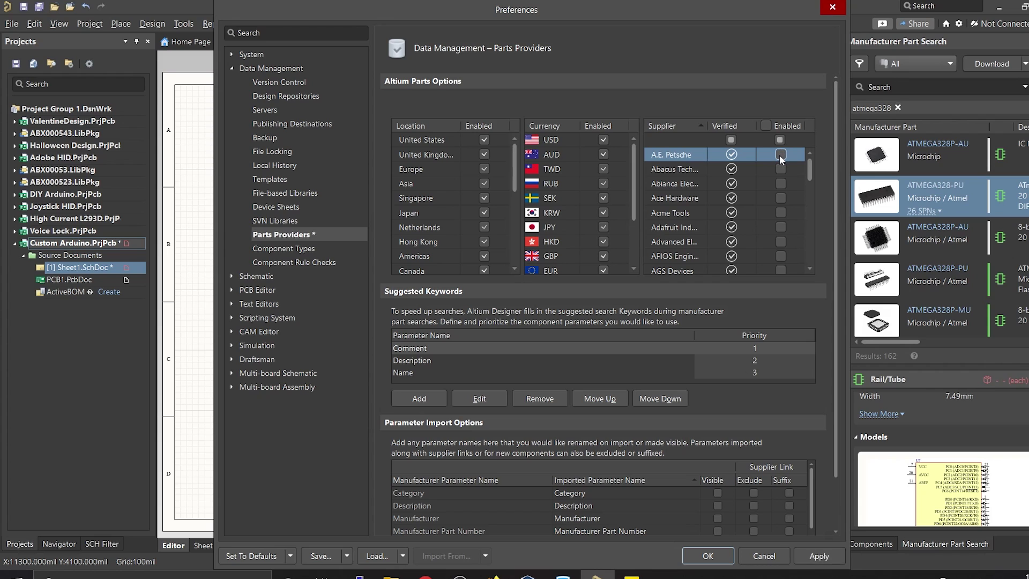
left_click(780, 156)
key("Escape")
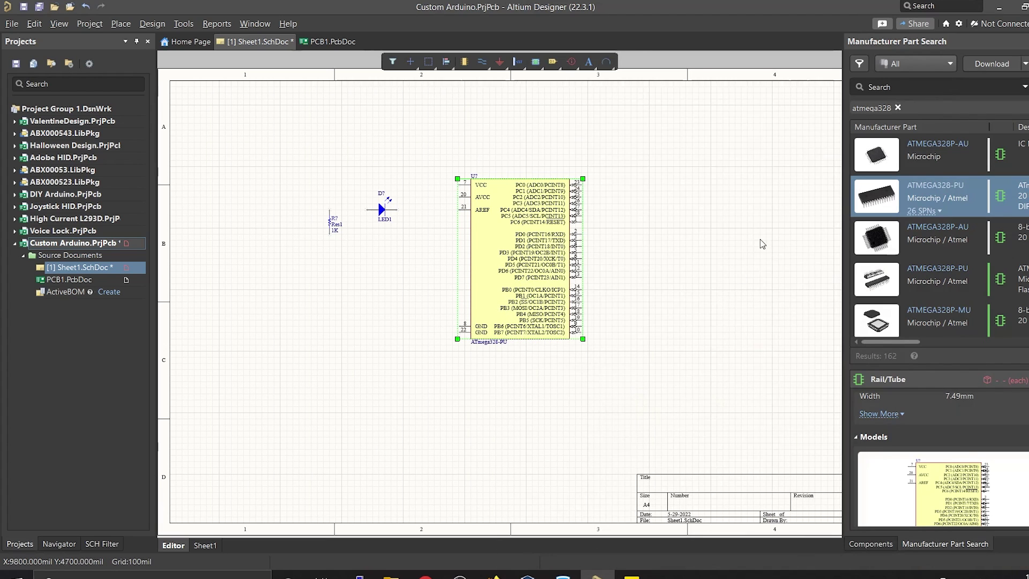
Step: Replace the part search with "16 mhz crystal" and look through the results for a through-hole crystal
left_click(898, 107)
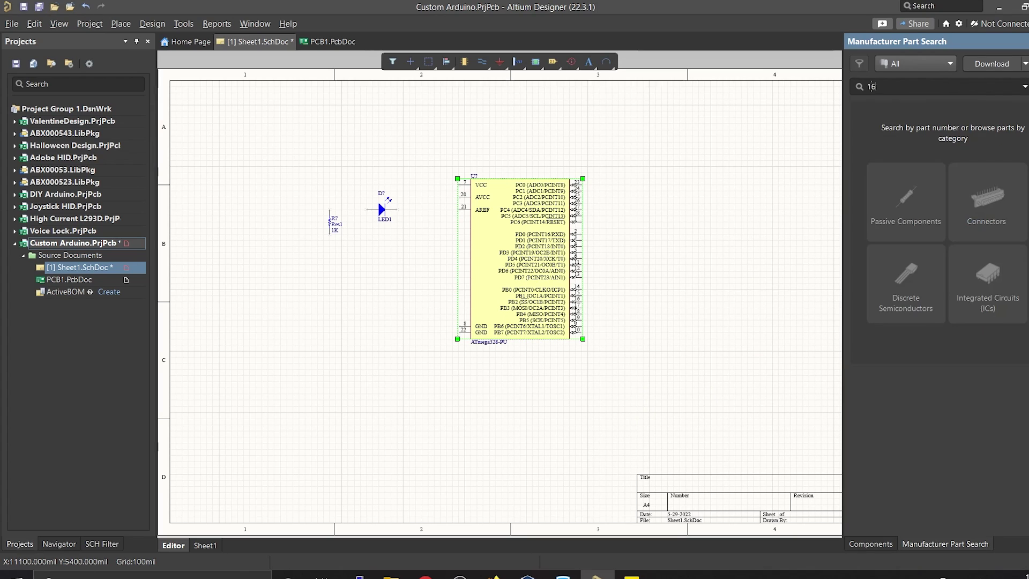
type("16 mhz crystal")
key("Return")
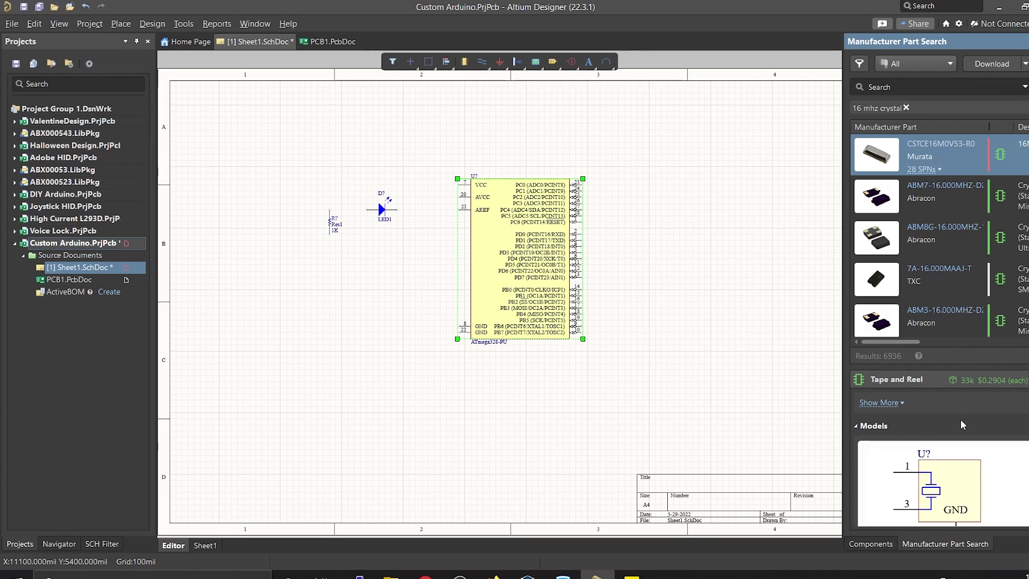
scroll(960, 419, "down", 1)
scroll(950, 290, "down", 2)
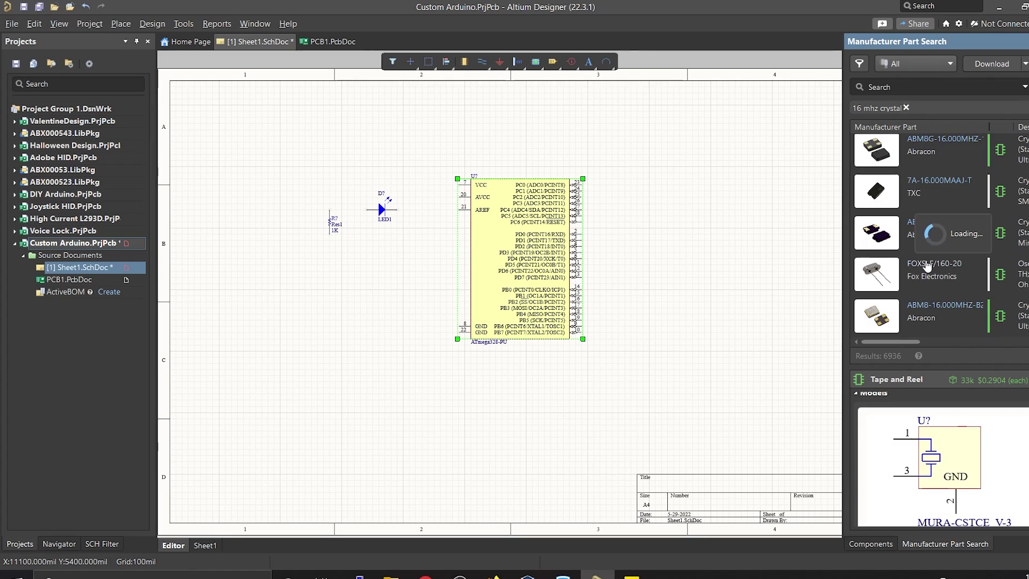
Step: Place one Fox Electronics FOXSLF/160-20 crystal vertically to the right of the ATmega328-PU and end placement
left_click(890, 285)
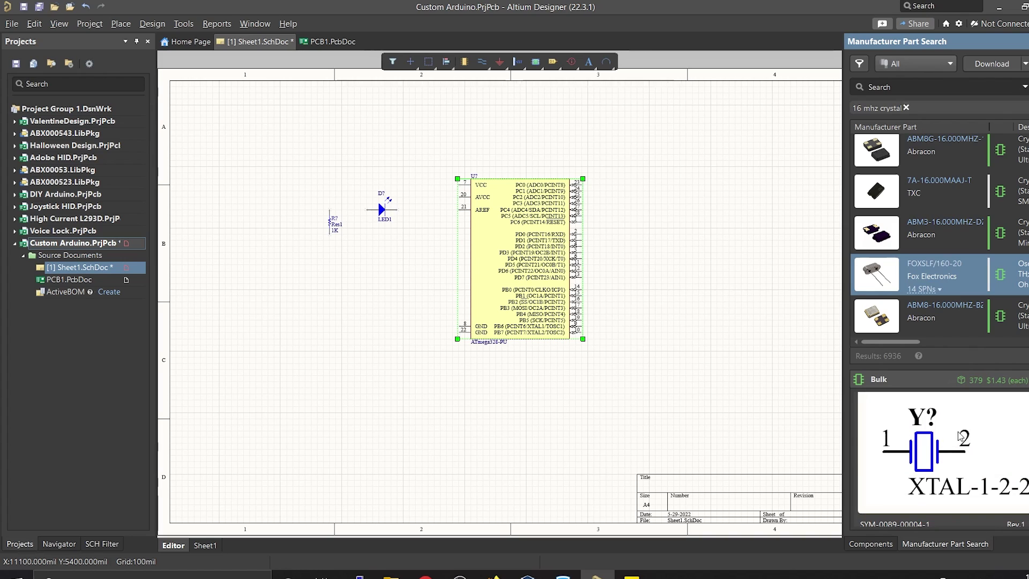
right_click(874, 275)
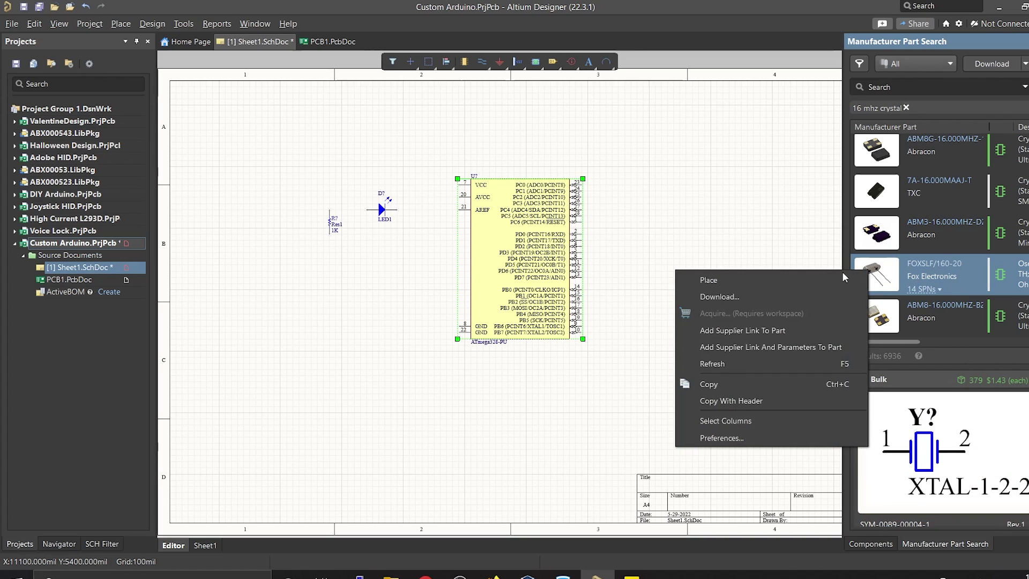
left_click(728, 282)
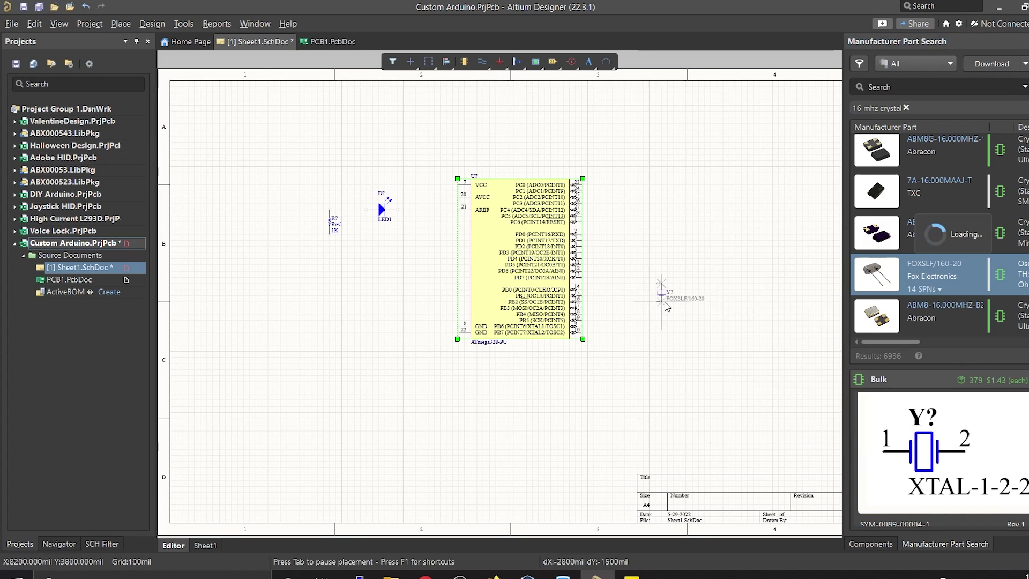
key("space")
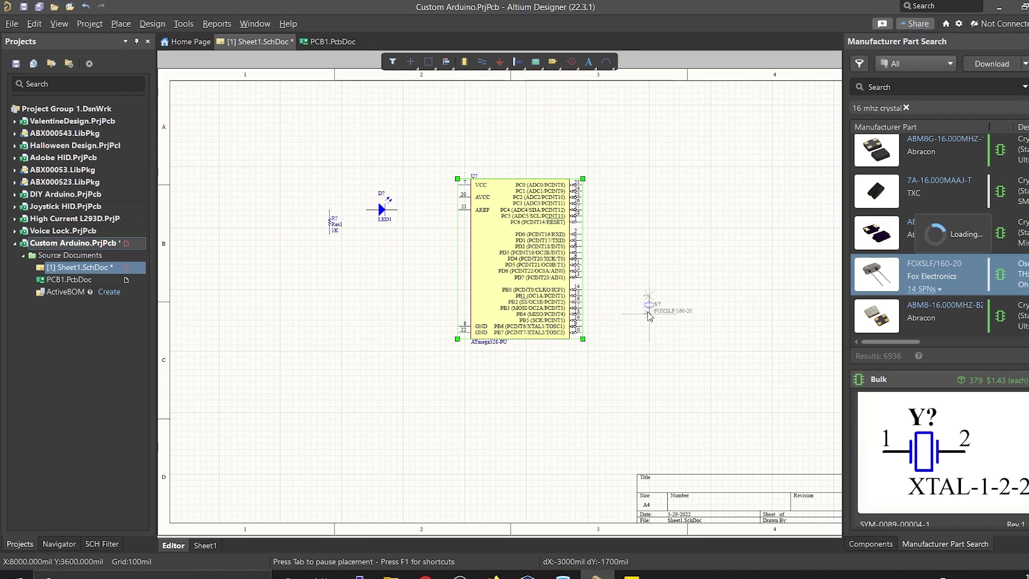
left_click(649, 315)
key("Escape")
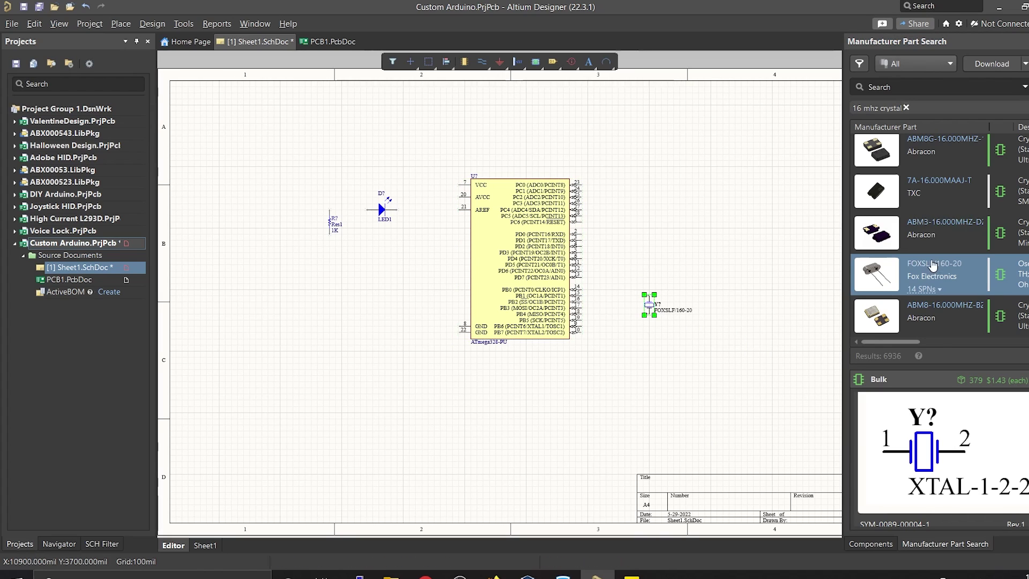
Step: Clear the crystal query and search the manufacturer parts for "ceramic capacitor"
left_click(905, 108)
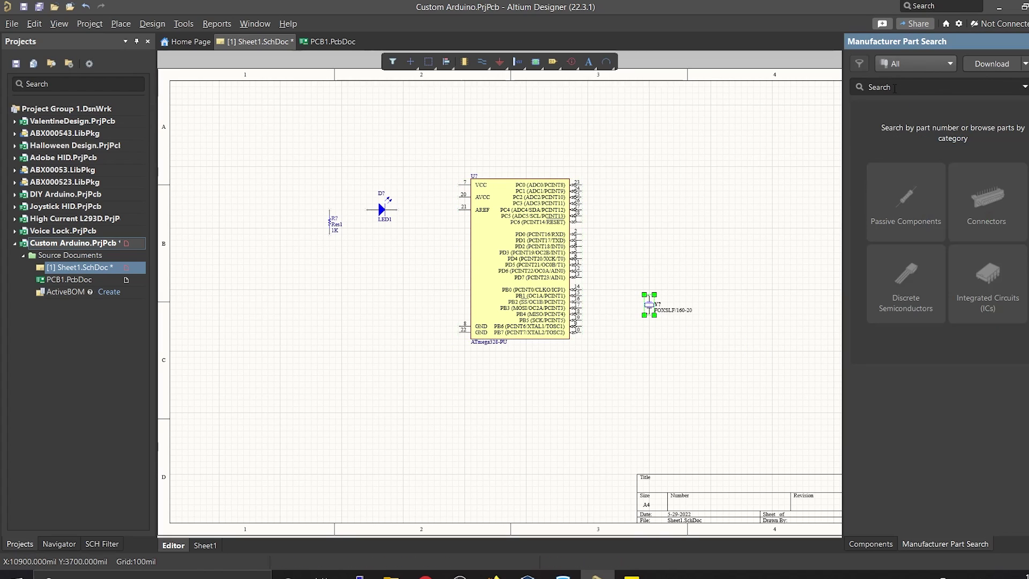
type("ceramic")
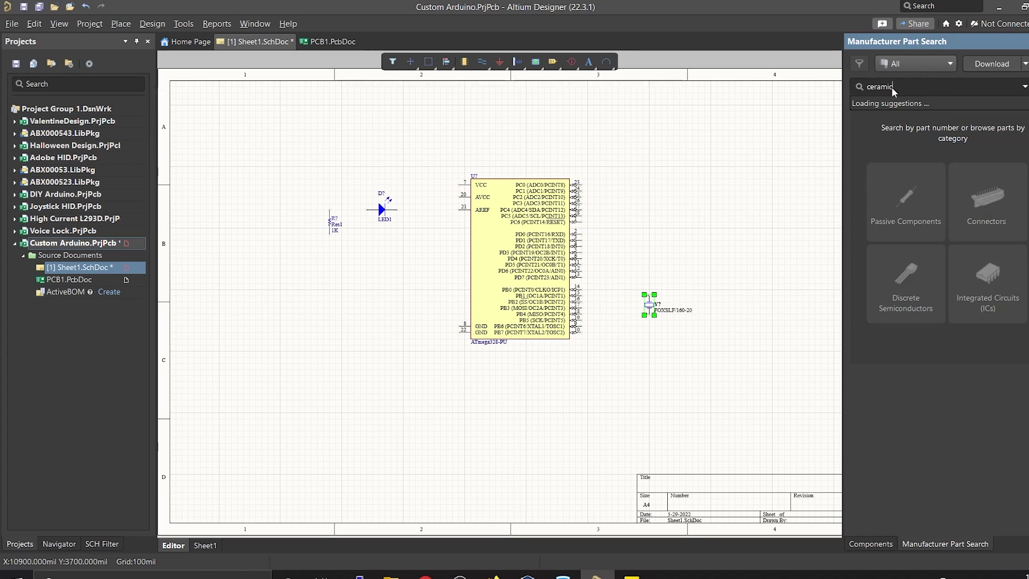
type(" capacitor")
key("Return")
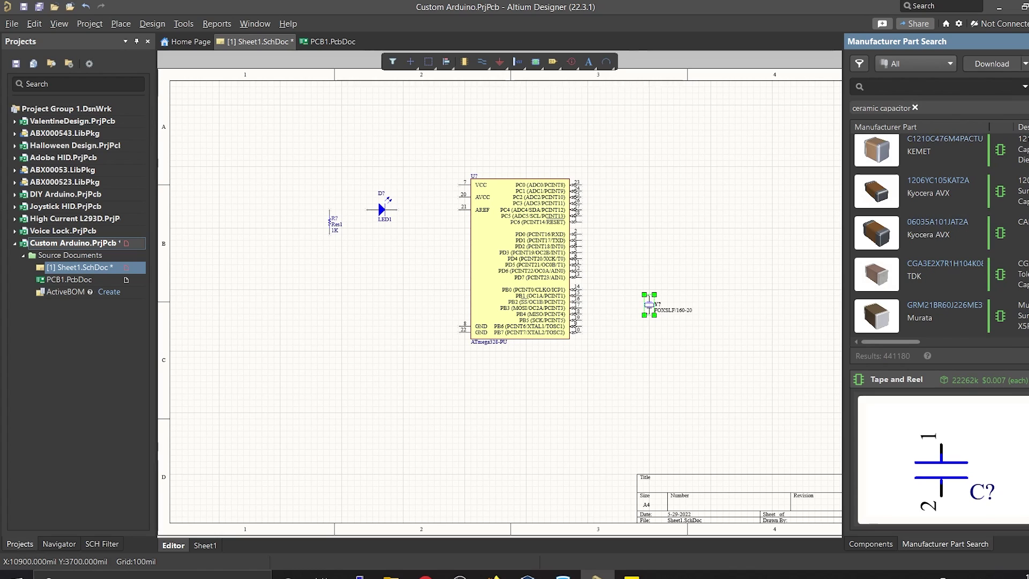
Step: Filter the ceramic capacitor search results to parts with Through Hole mounting
left_click(1025, 87)
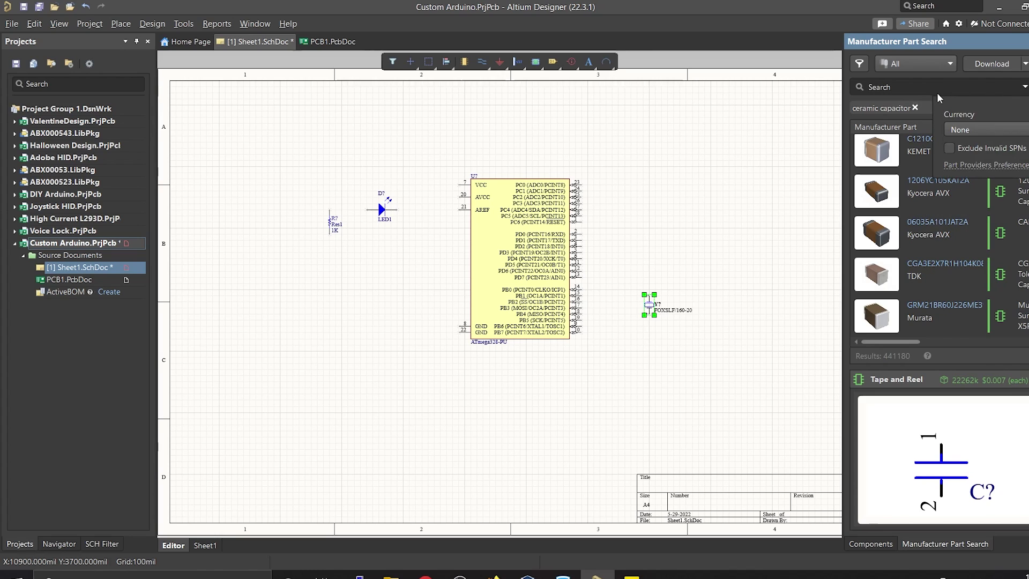
left_click(972, 75)
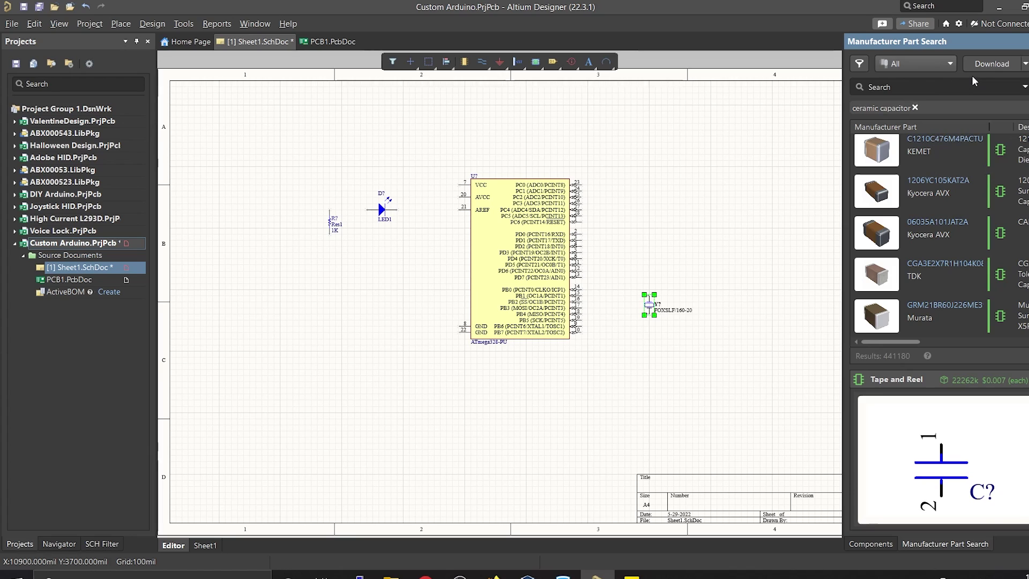
left_click(858, 64)
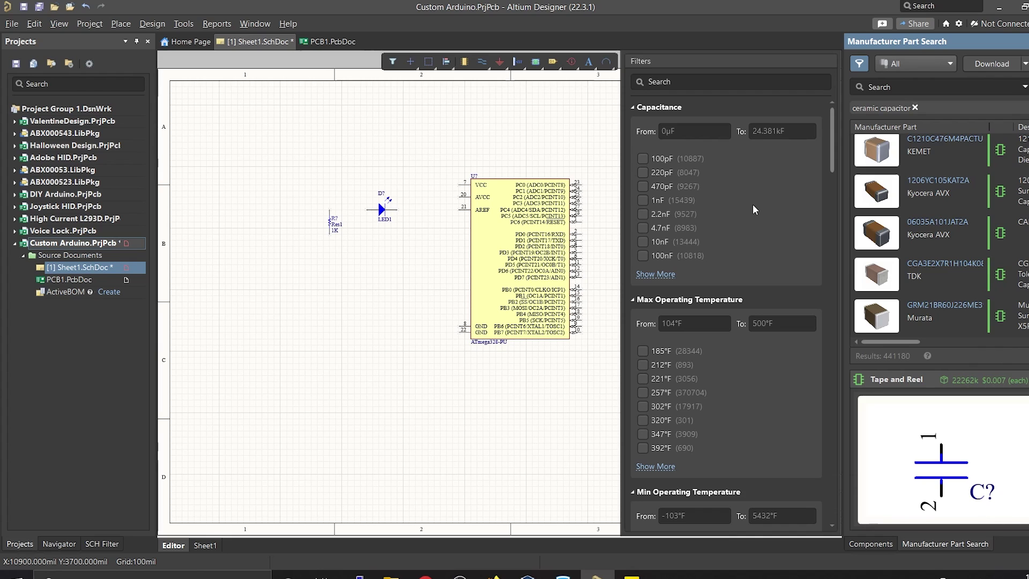
scroll(753, 203, "down", 3)
scroll(753, 209, "down", 8)
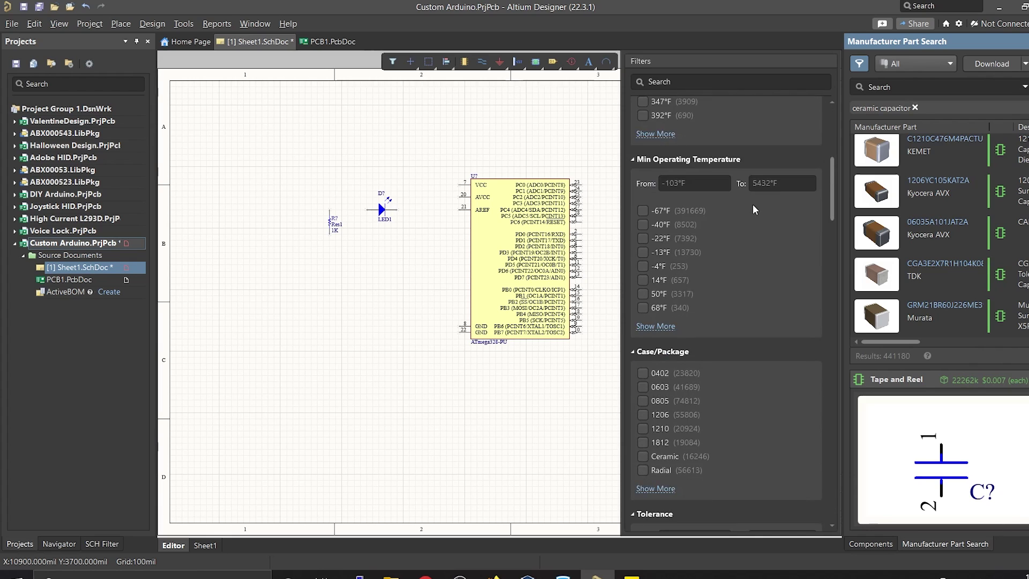
scroll(744, 249, "down", 8)
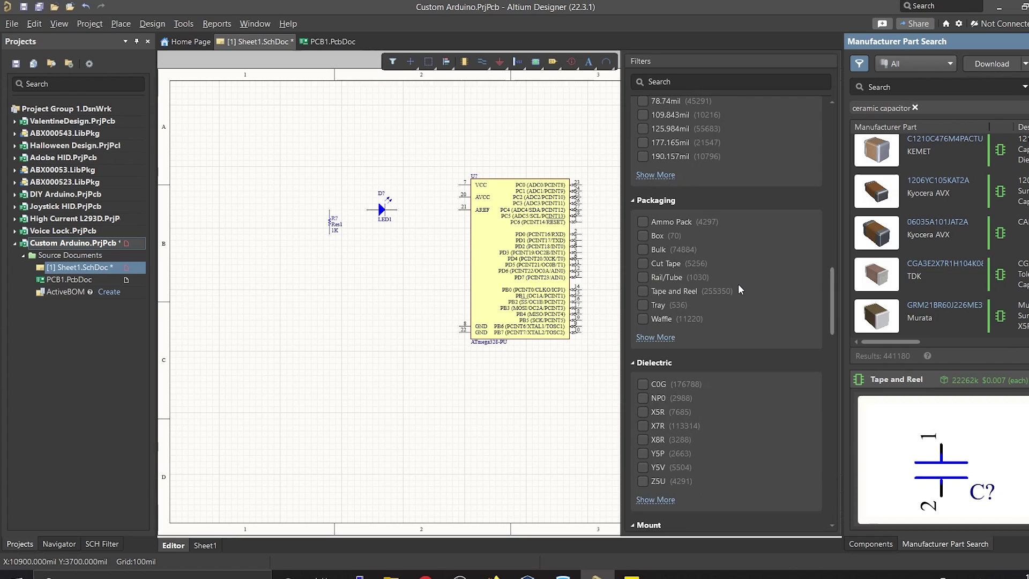
scroll(738, 285, "down", 8)
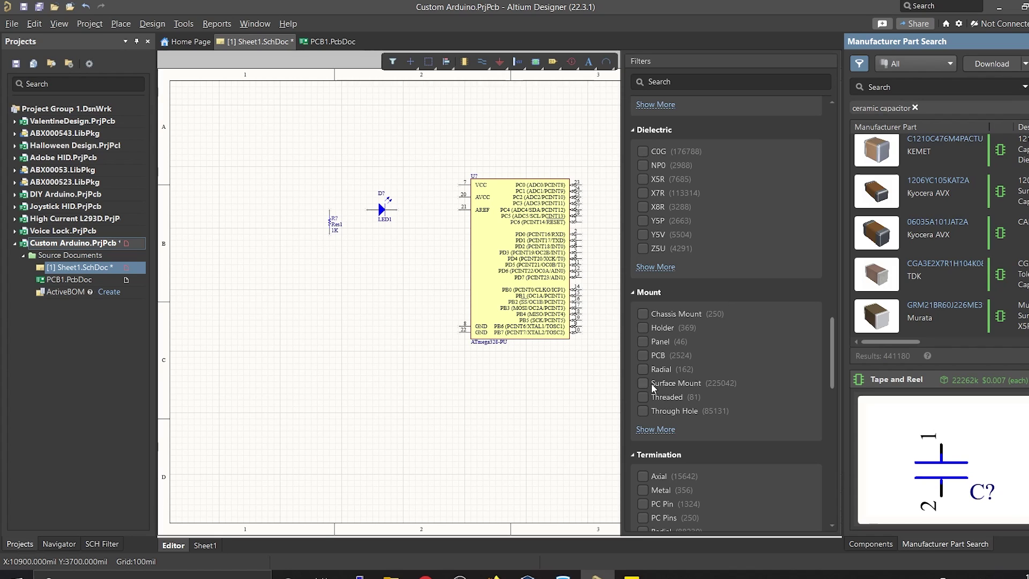
left_click(641, 411)
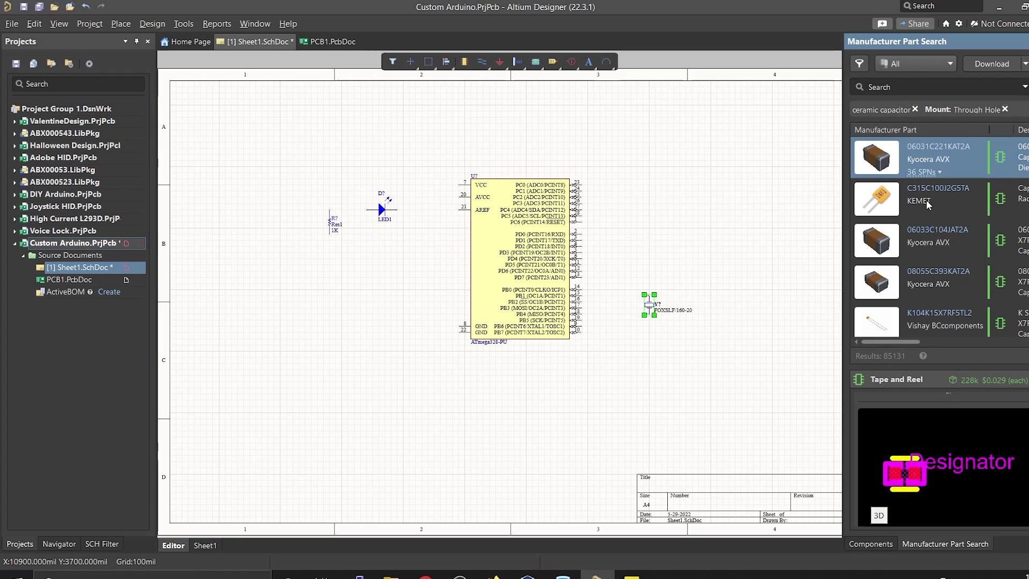
Step: Compare the symbol and footprint previews of the KEMET C315C100J2G5TA and Vishay K104K15X7RF5TL2 capacitors
left_click(913, 204)
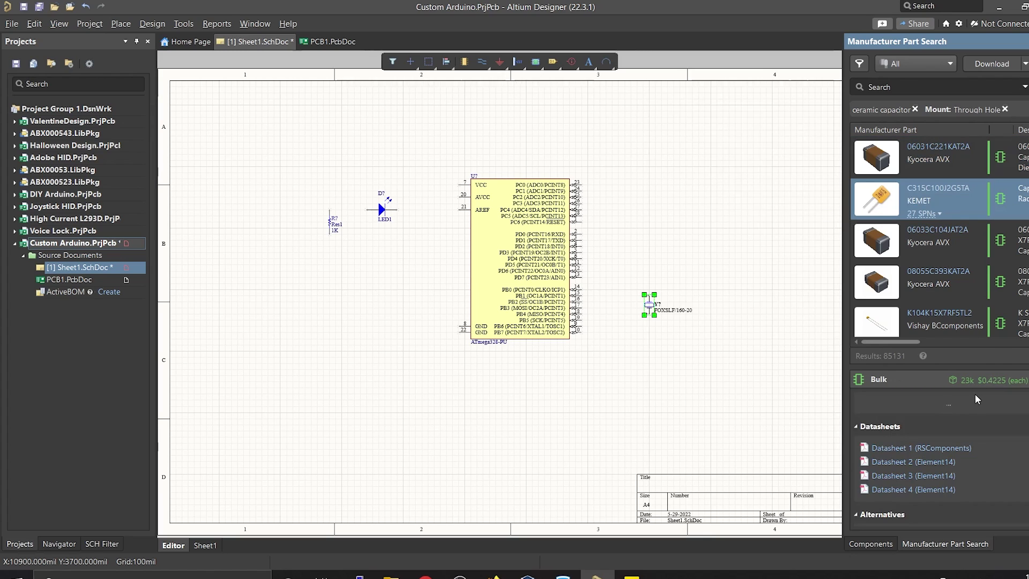
left_click(1004, 422)
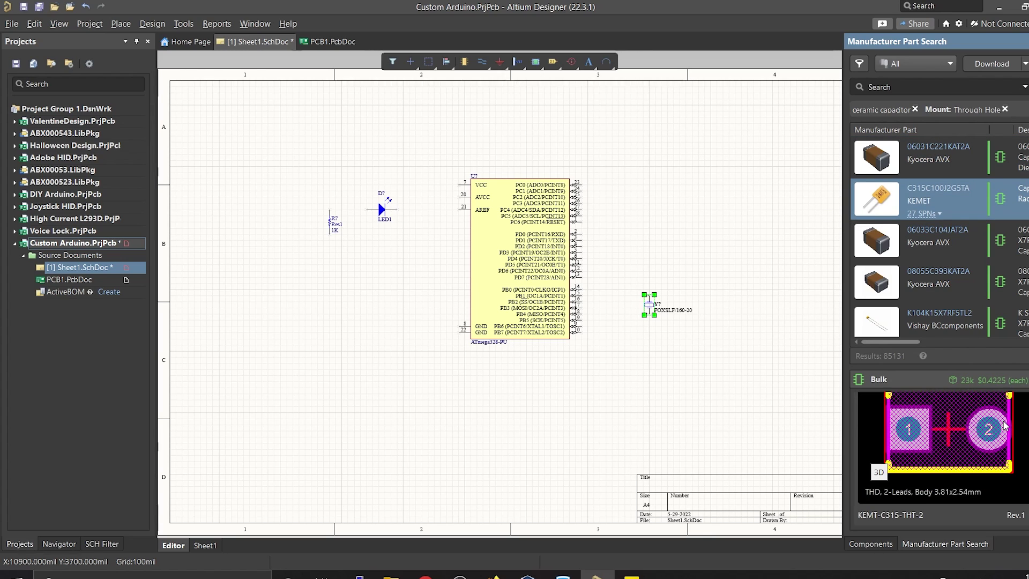
scroll(956, 452, "up", 4)
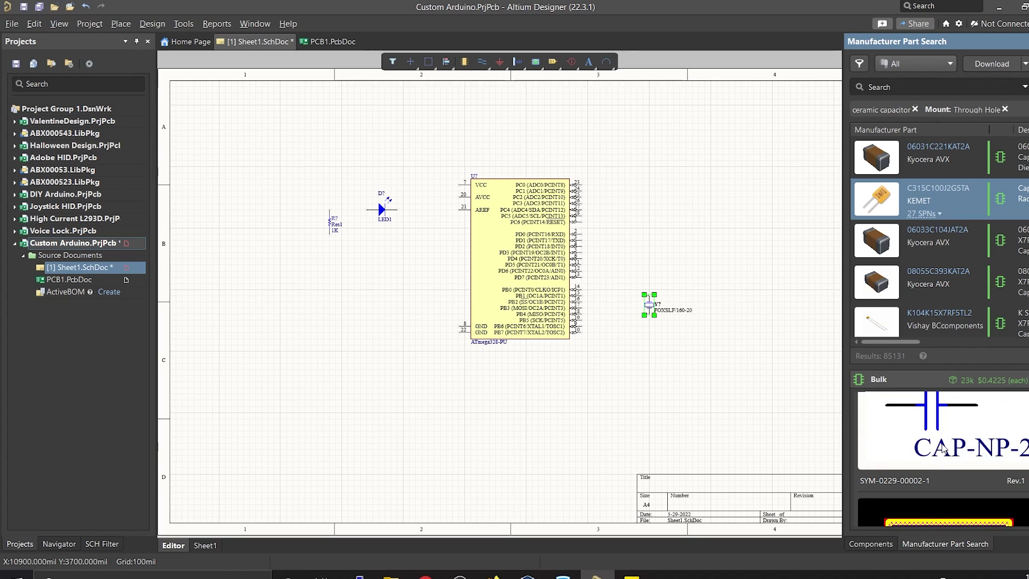
left_click(873, 323)
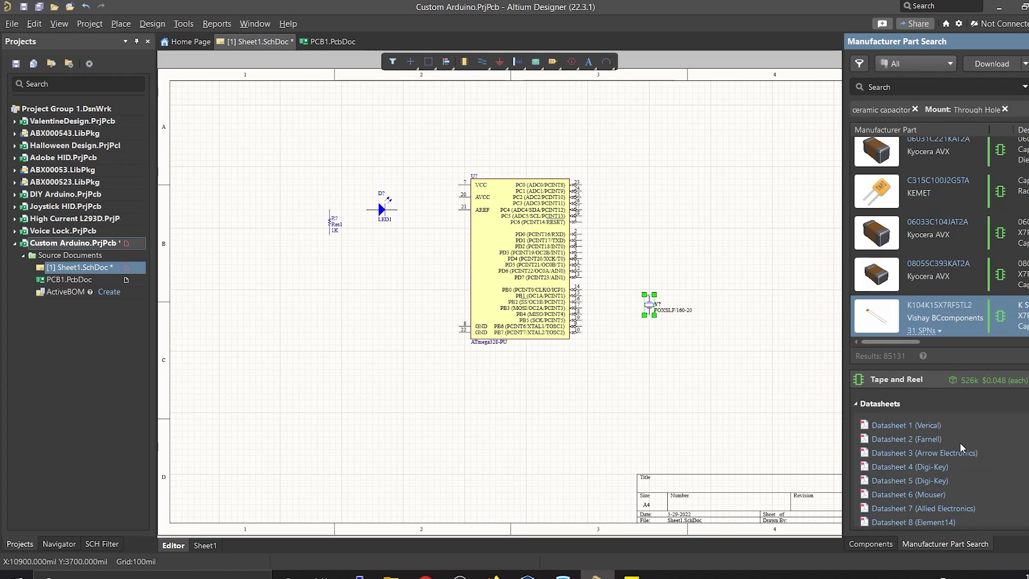
scroll(960, 442, "down", 10)
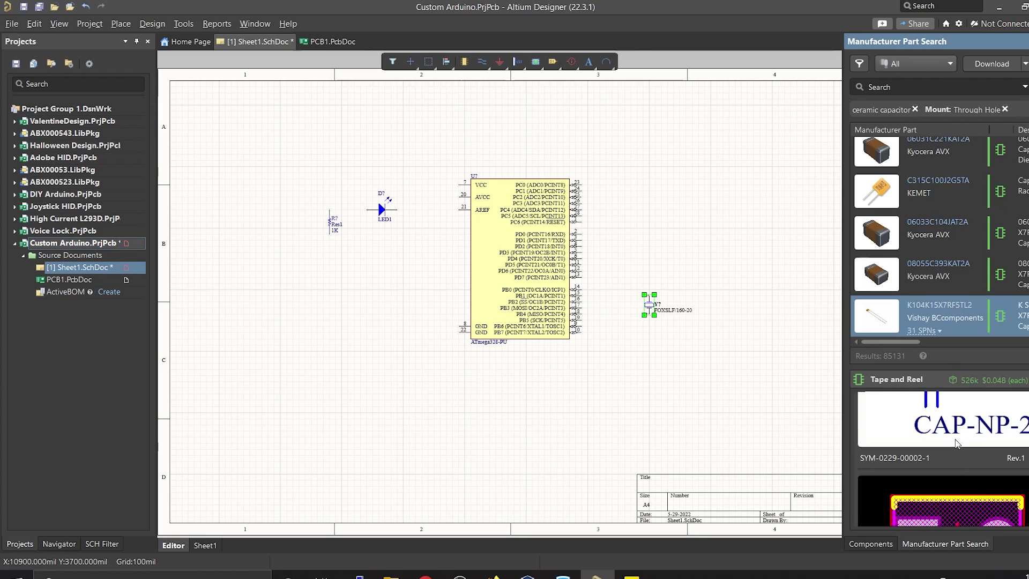
scroll(956, 443, "down", 3)
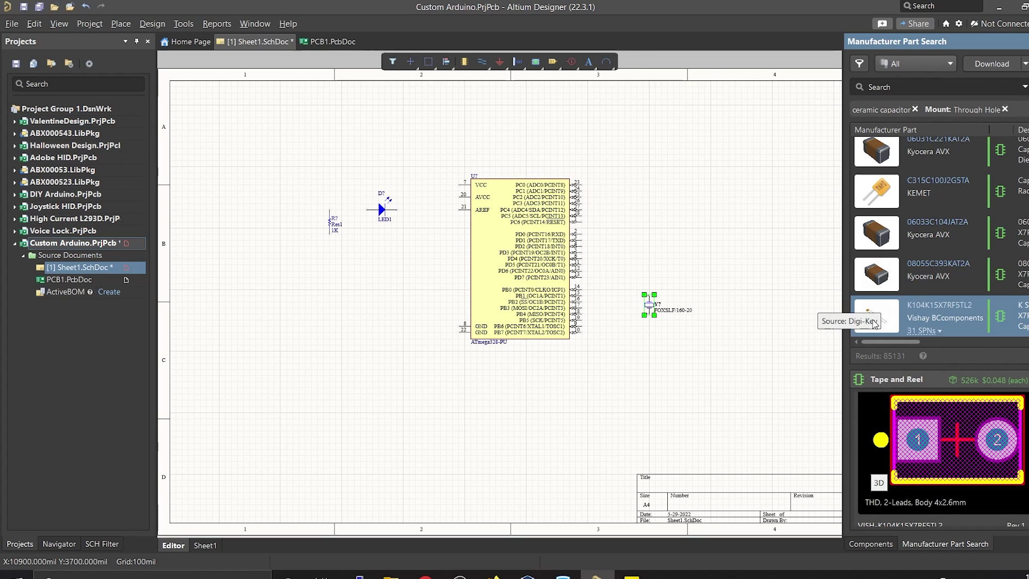
Step: Place two Vishay K104K15X7RF5TL2 capacitors horizontally, one above and one below the crystal on its right side, and end placement
right_click(891, 311)
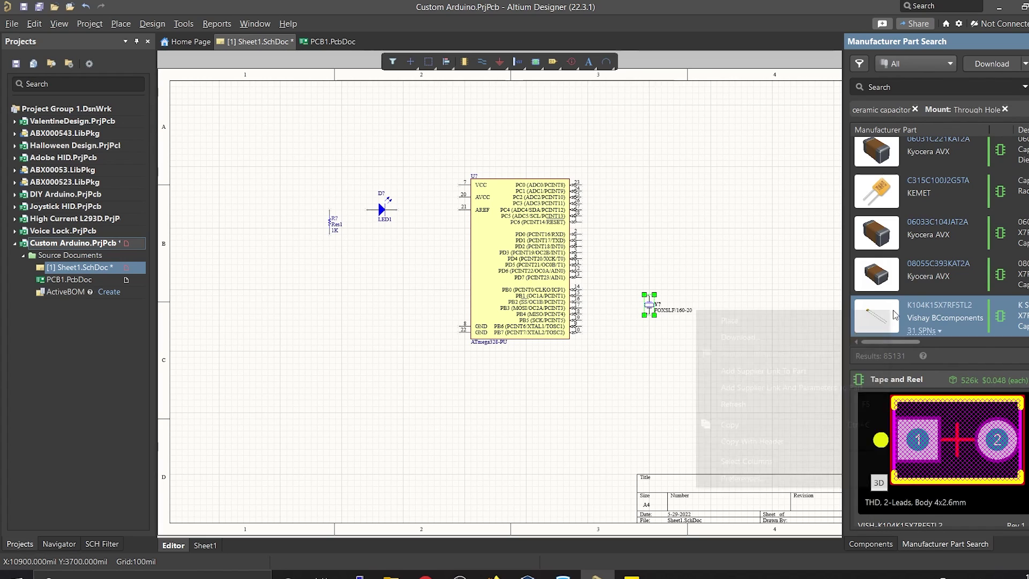
left_click(724, 319)
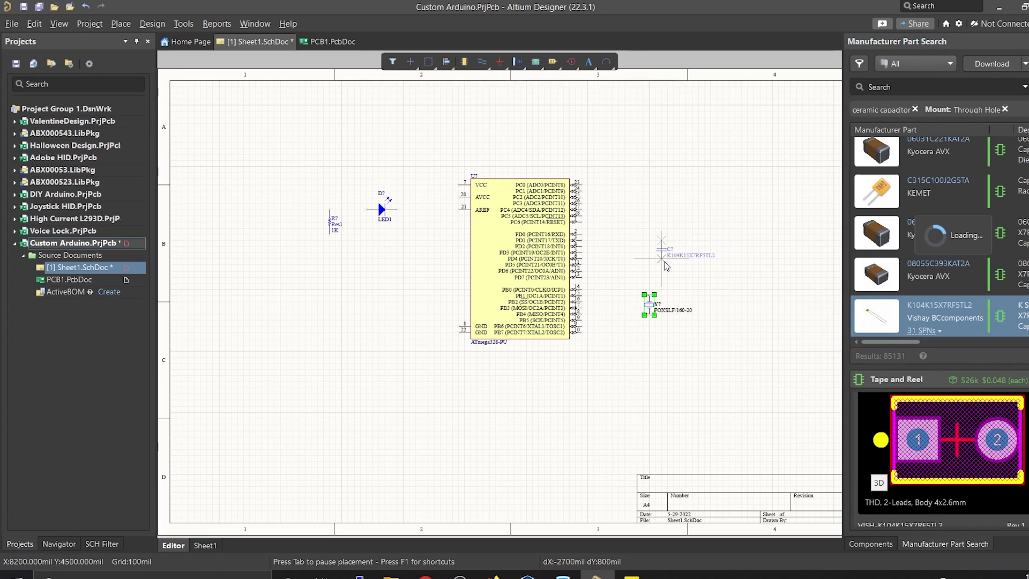
key("space")
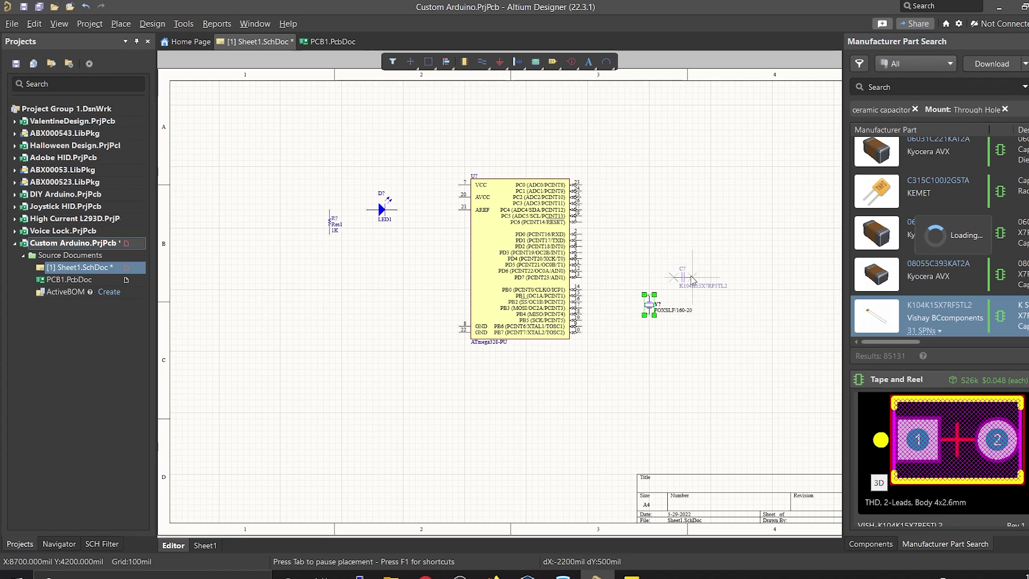
left_click(691, 278)
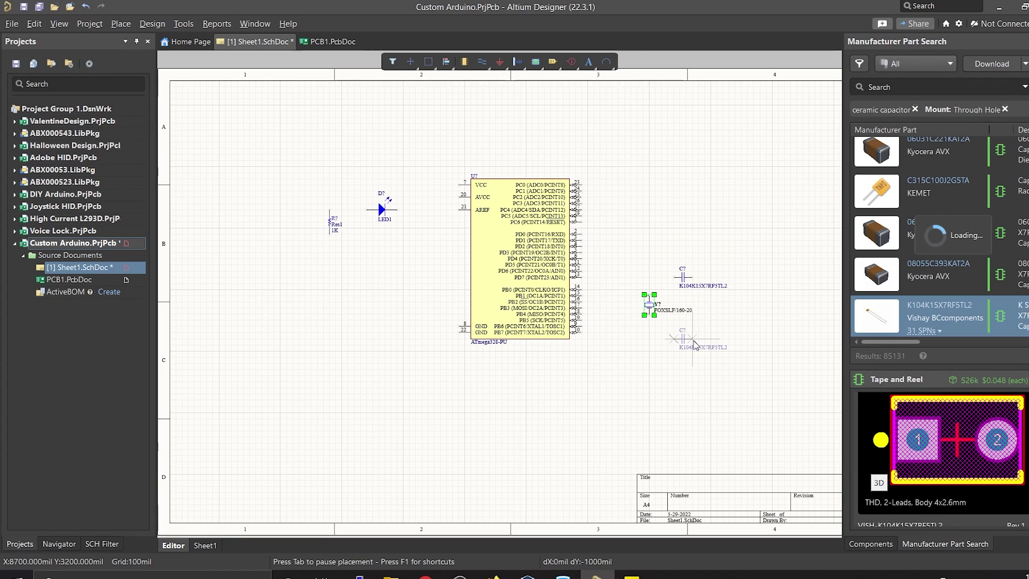
left_click(694, 343)
key("Escape")
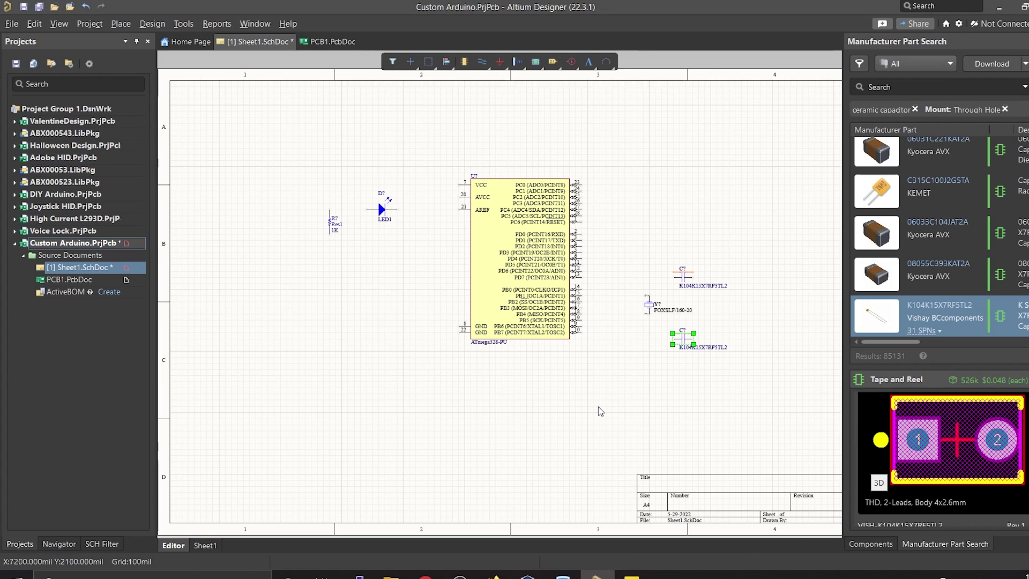
left_click(604, 372)
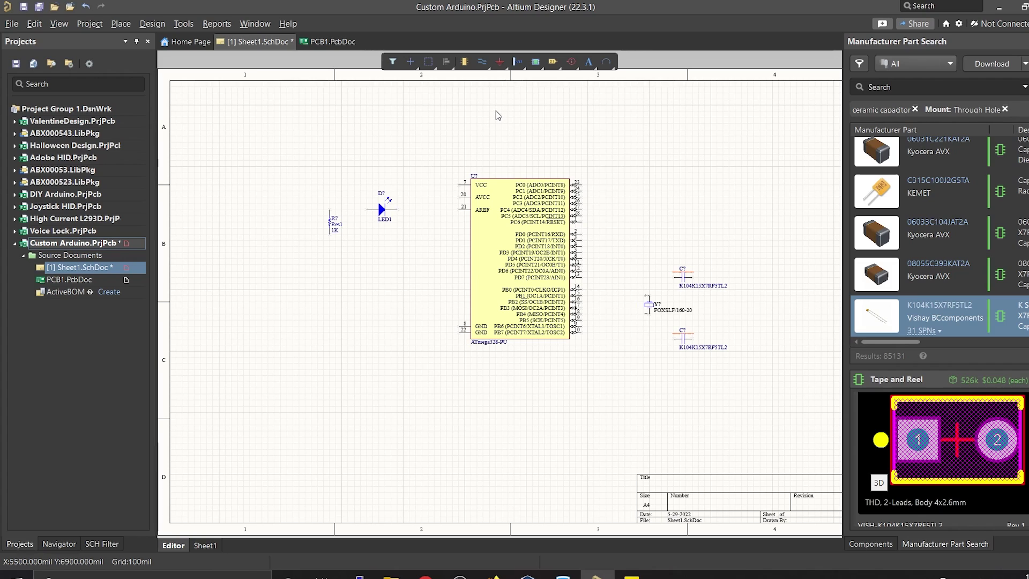
Step: Place a +5 power port above and to the left of the resistor and end placement
right_click(504, 66)
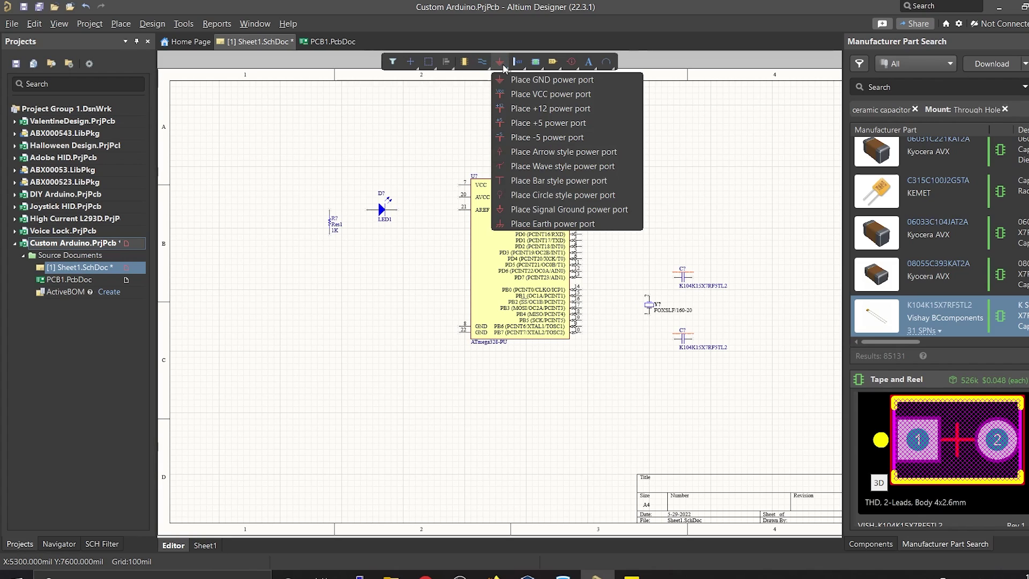
left_click(564, 126)
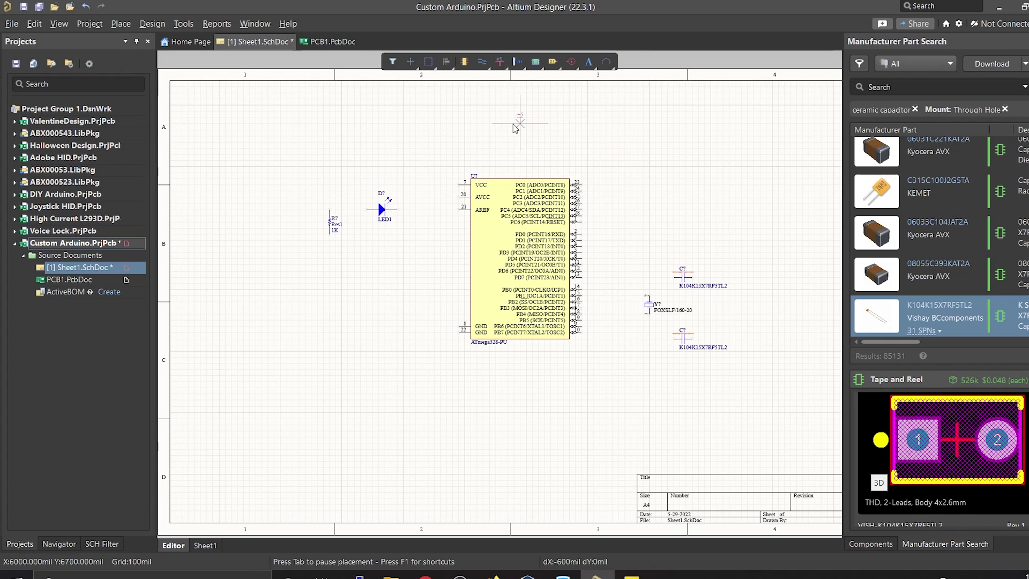
left_click(292, 173)
right_click(337, 274)
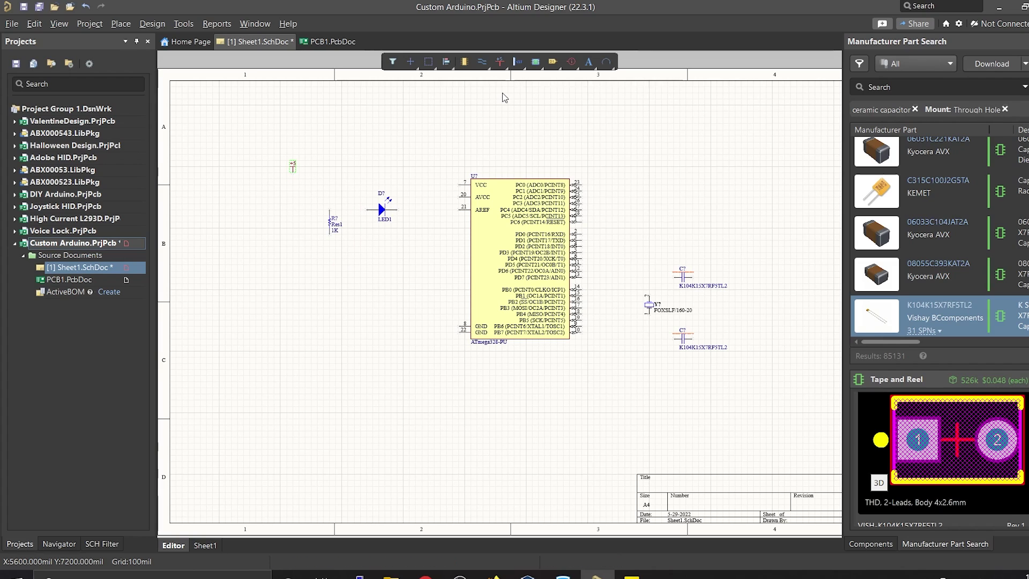
Step: Place a GND power port below and to the right of the ATmega328-PU and end placement
right_click(498, 62)
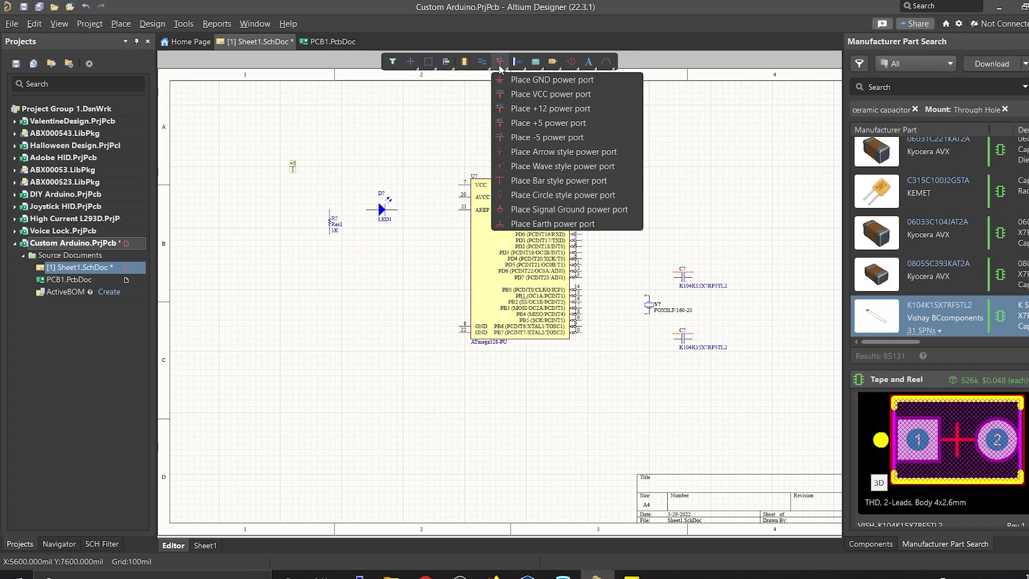
left_click(578, 82)
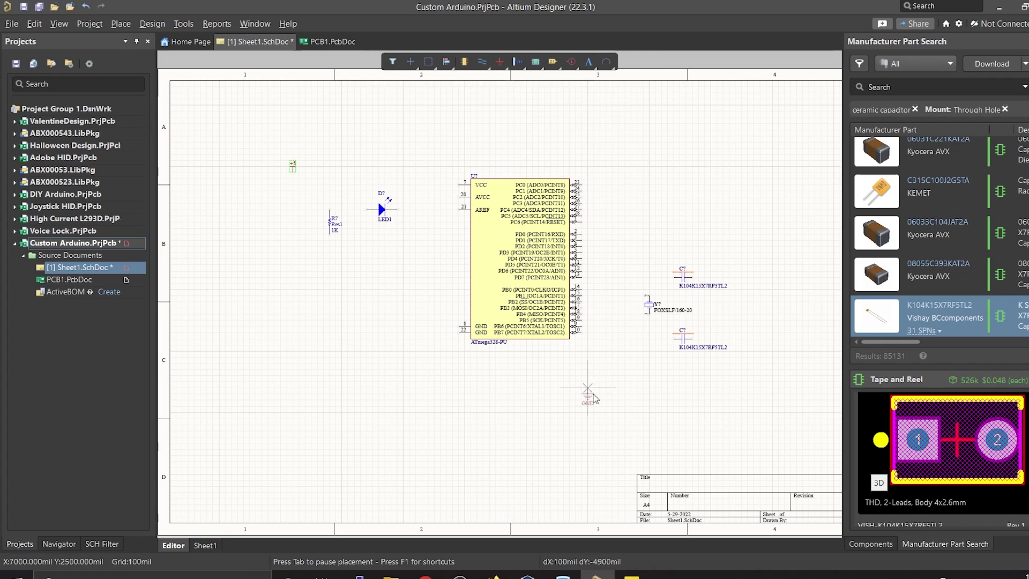
left_click(612, 391)
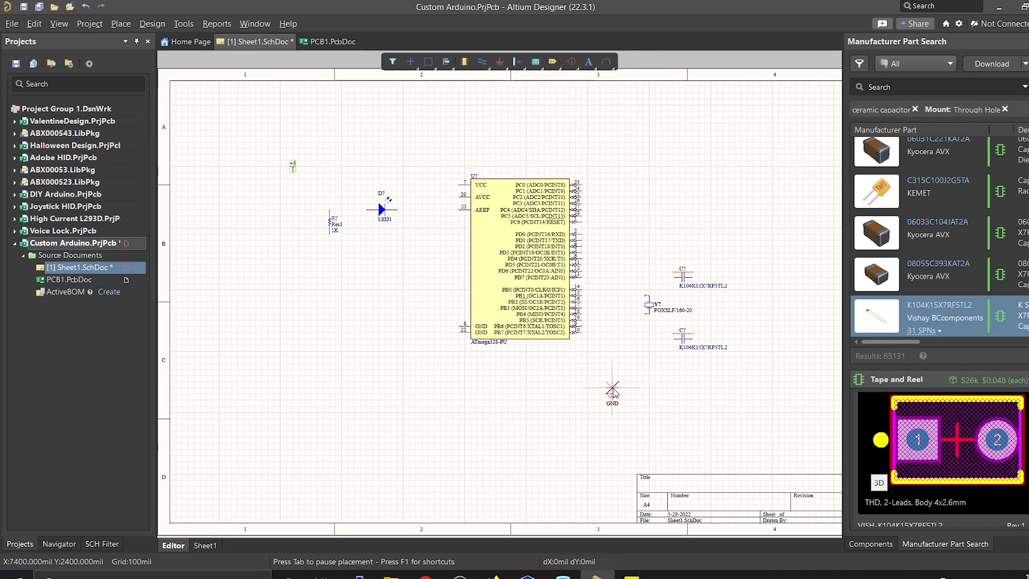
key("Escape")
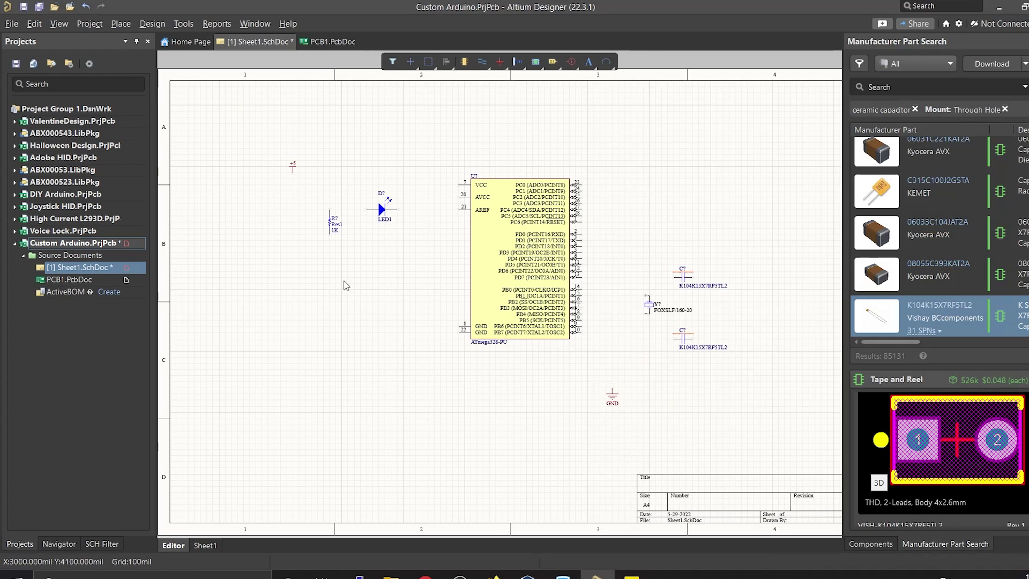
Step: Set the designator of the 1K resistor to R1
scroll(348, 245, "up", 2, "ctrl")
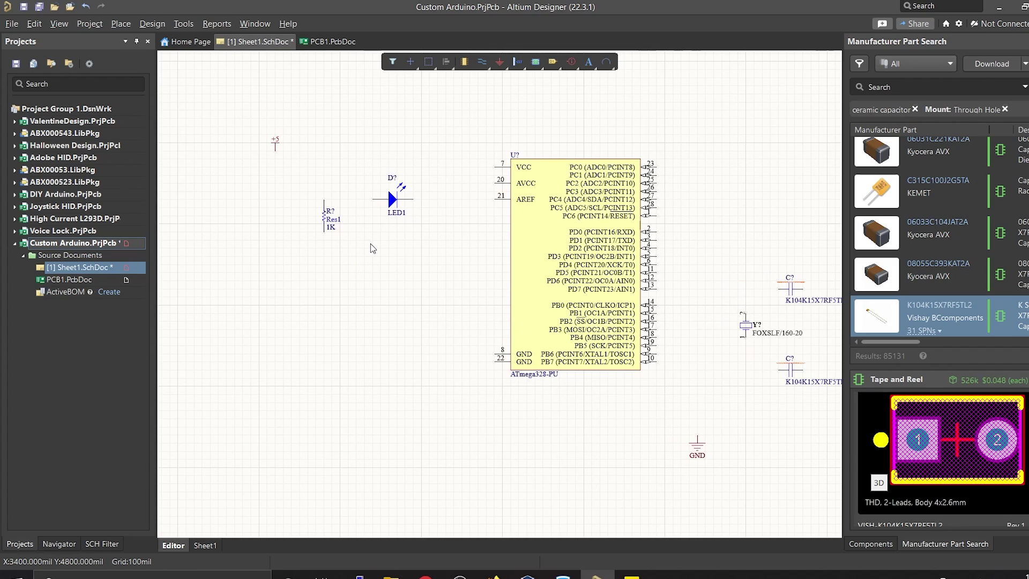
scroll(371, 244, "down", 4, "ctrl")
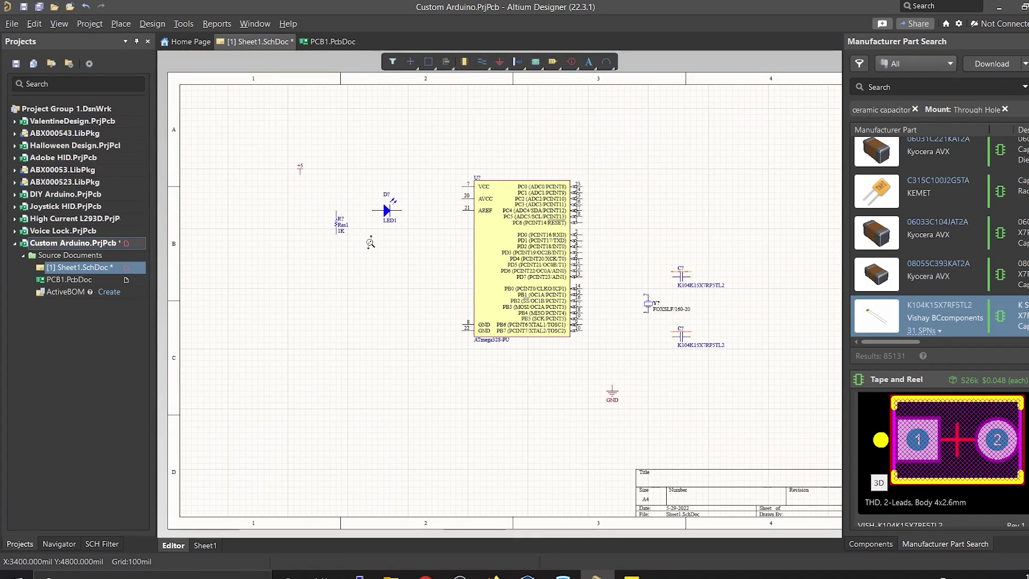
scroll(370, 243, "up", 3, "ctrl")
scroll(371, 243, "down", 4, "ctrl")
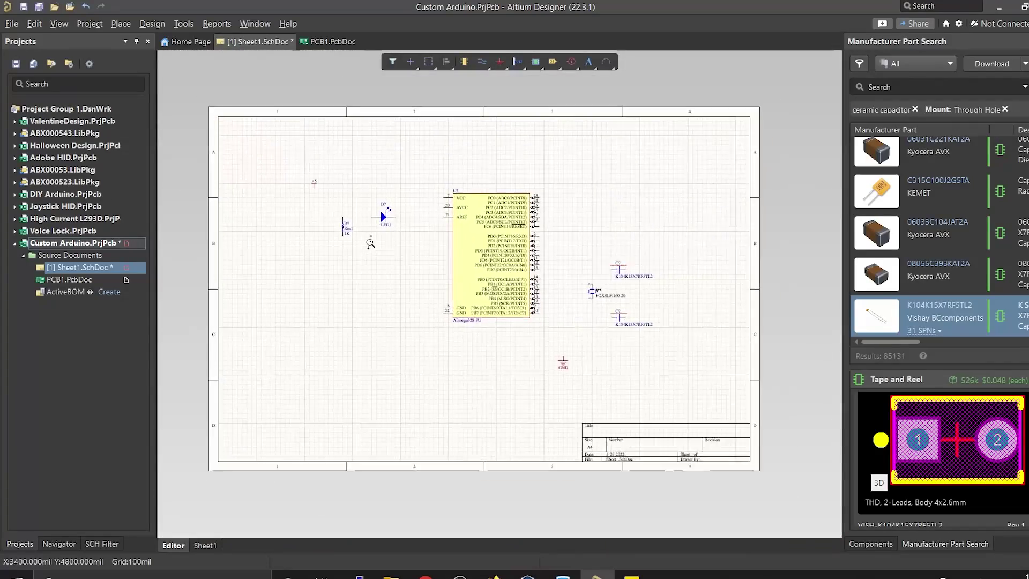
scroll(370, 243, "up", 4, "ctrl")
scroll(435, 268, "right", 1, "shift")
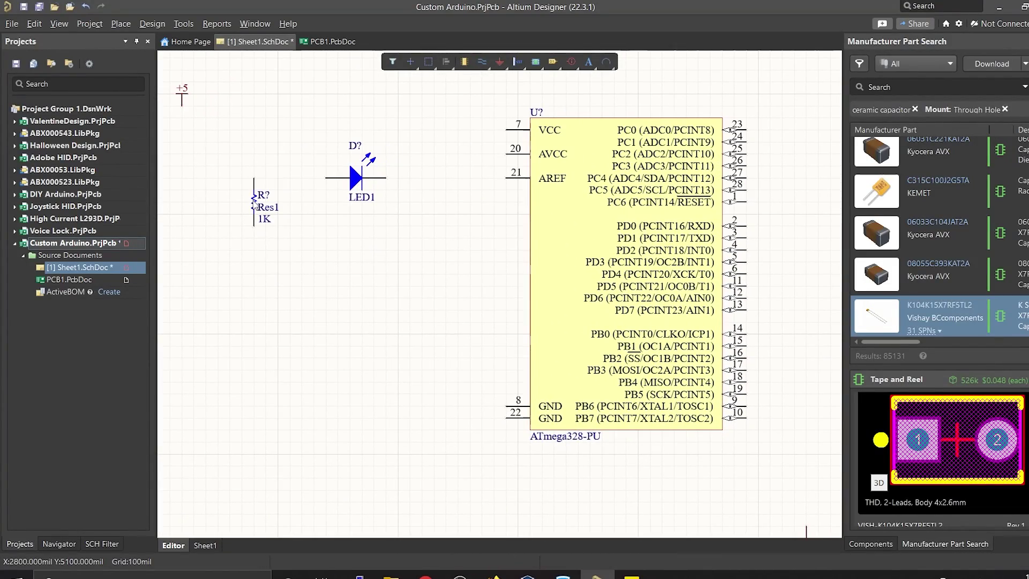
double_click(254, 205)
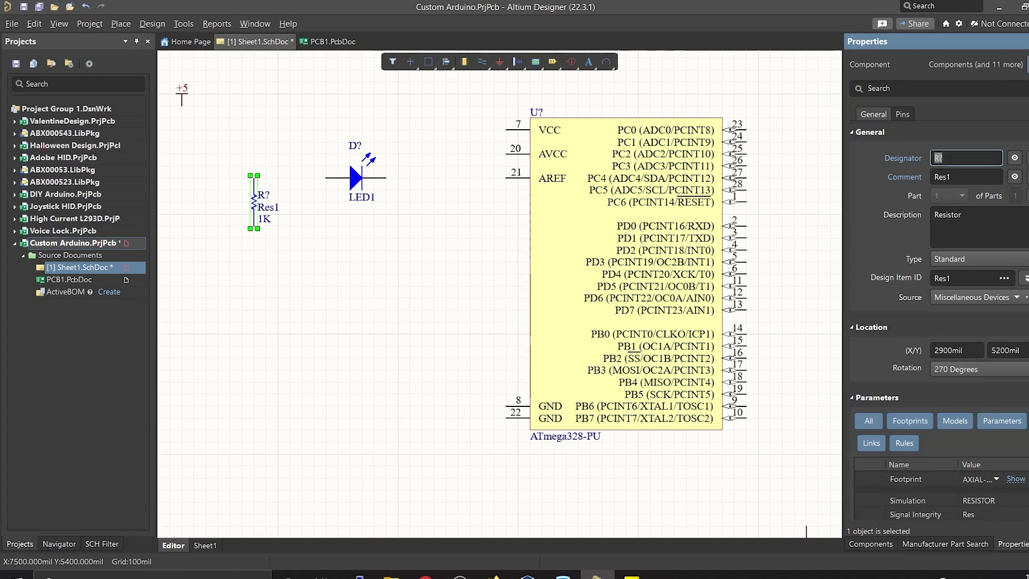
left_click(958, 159)
type("?")
key("Return")
Step: Set the designator of the LED to D1
left_click(358, 180)
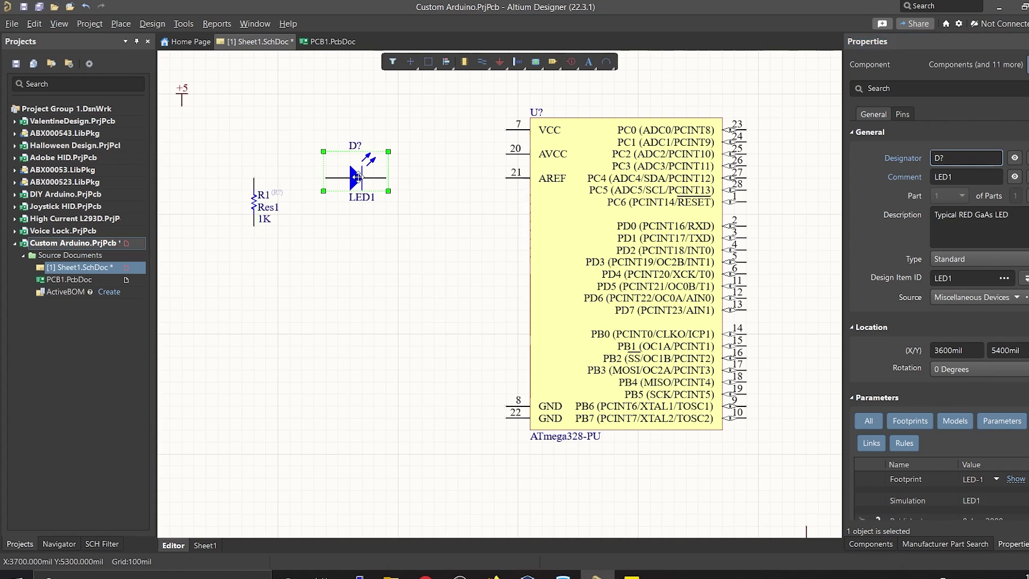
left_click(954, 157)
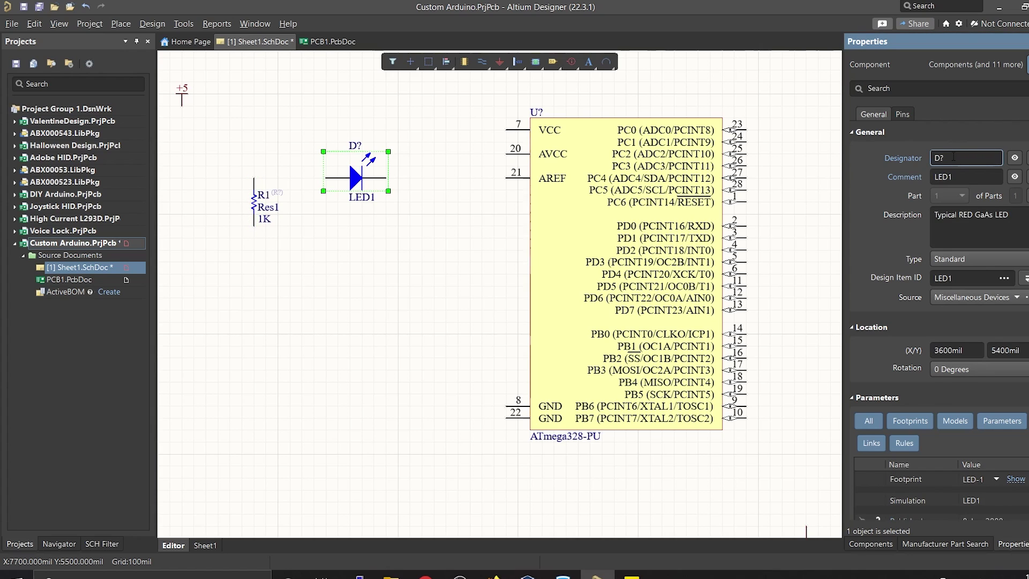
key("BackSpace")
type("1")
key("Return")
Step: Set the designators of the upper and lower K104K15X7RF5TL2 capacitors to C1 and C2
left_click(583, 236)
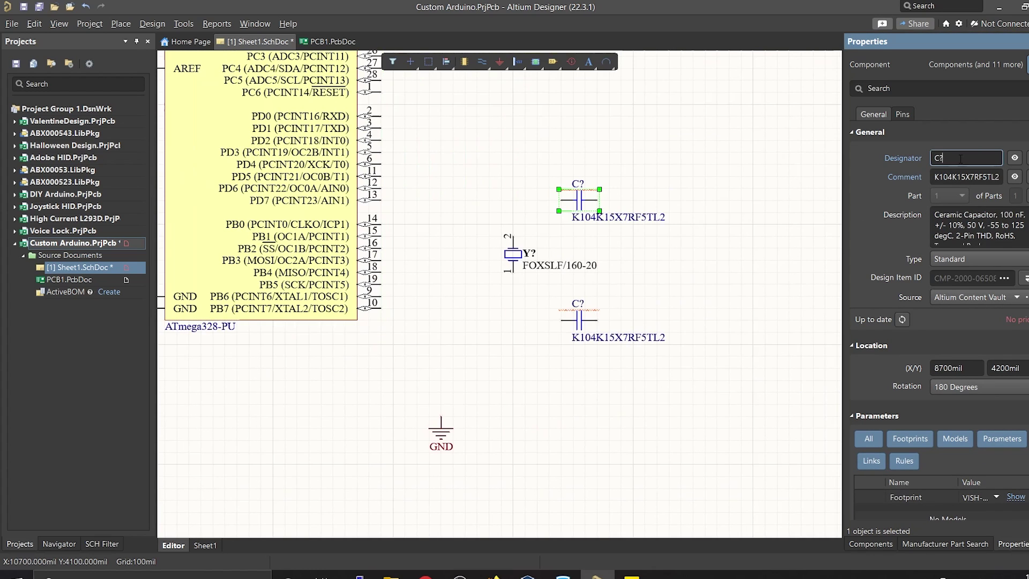
left_click(579, 320)
type("2")
key("Return")
Step: Set the designator of the FOXSLF/160-20 crystal to Y1 and clear the selection
left_click(513, 253)
key("BackSpace")
type("1")
key("Return")
left_click(559, 190)
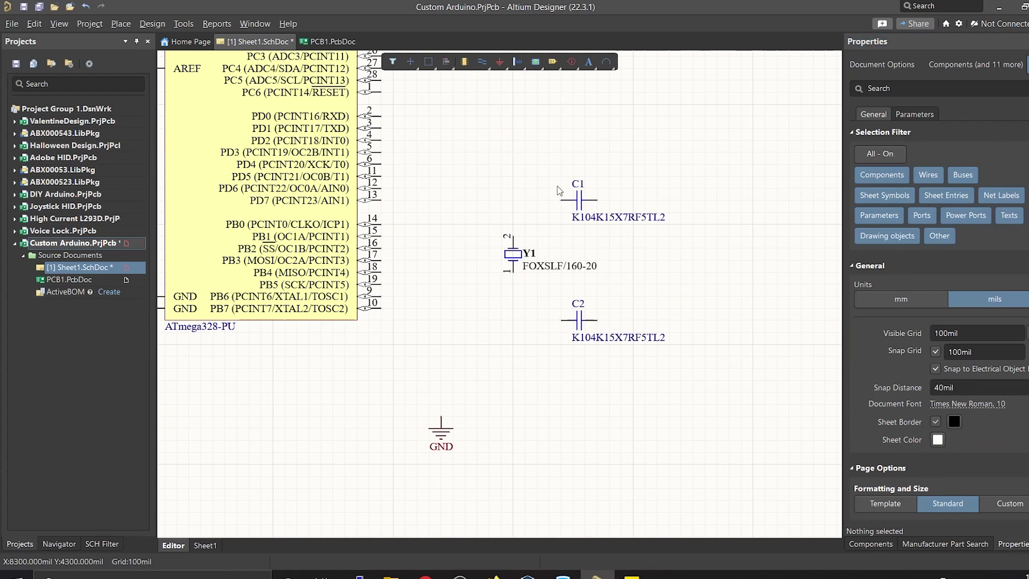
Step: Hide the comment text of capacitor C1
left_click(582, 207)
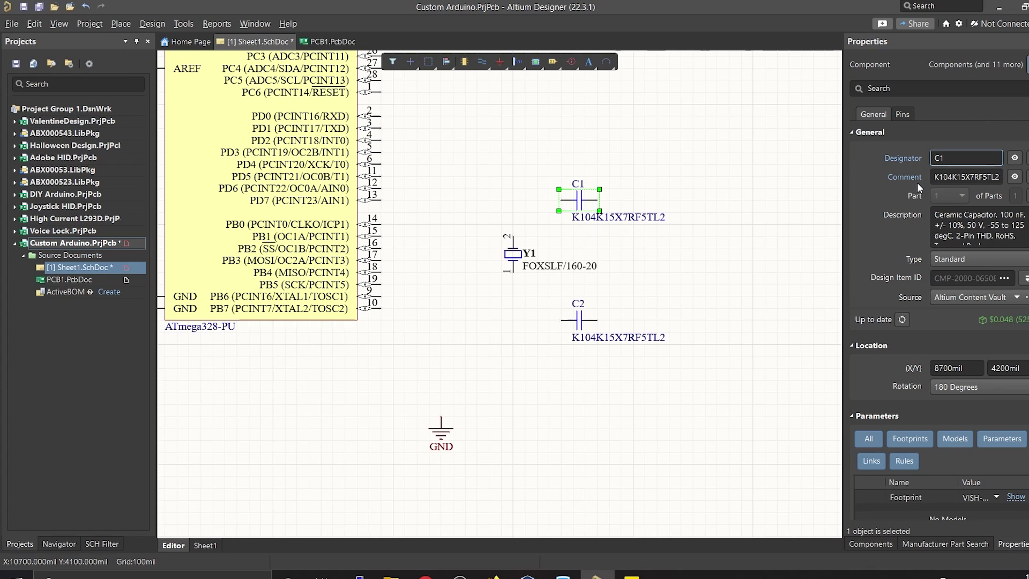
left_click(1015, 177)
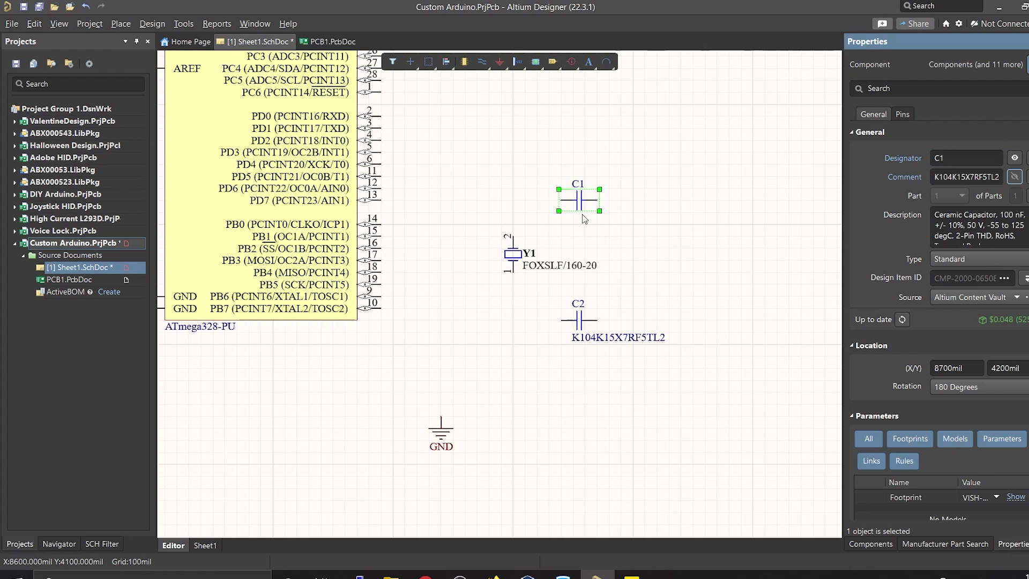
key("ctrl+z")
Step: Wire the upper end of resistor R1 to the anode side of LED D1, routing the wire above both parts
scroll(497, 277, "down", 4, "ctrl")
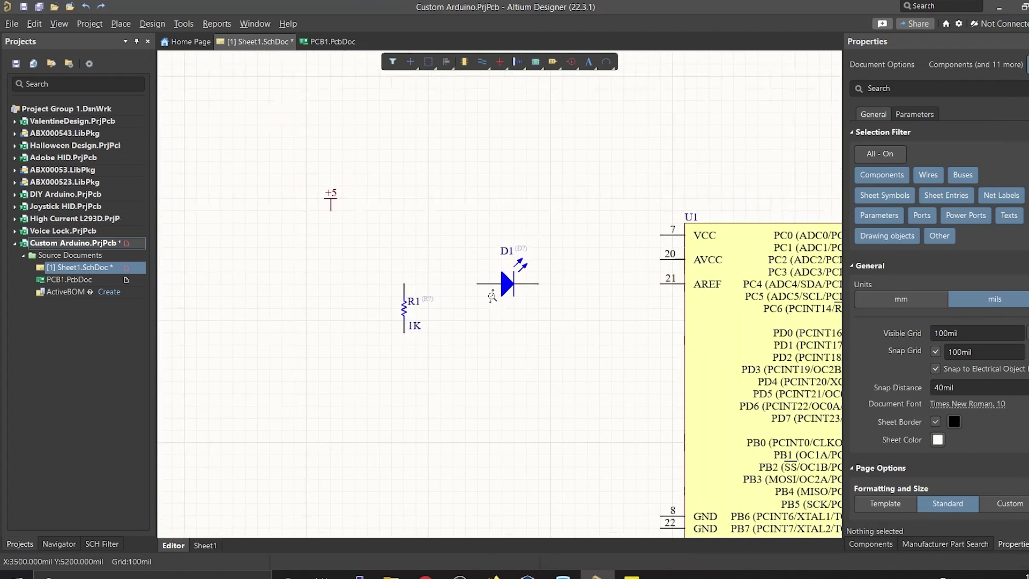
right_click_drag(497, 277, 589, 294)
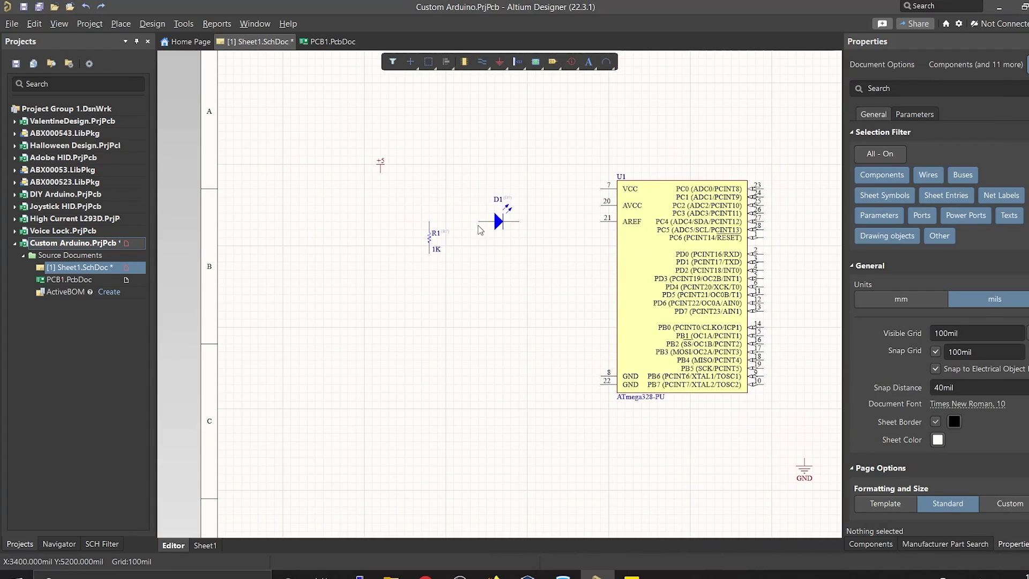
scroll(478, 234, "up", 3, "ctrl")
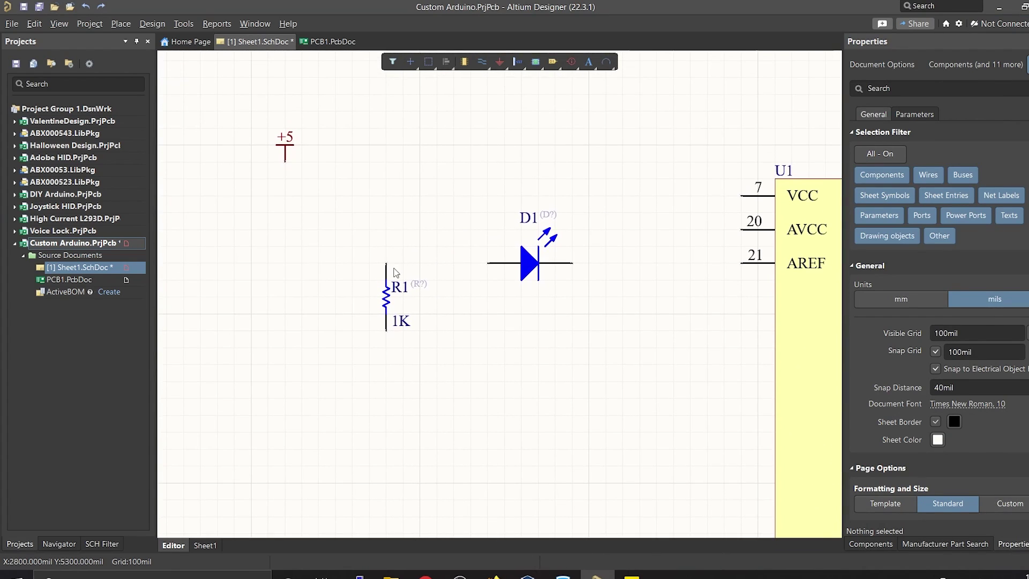
left_click(481, 69)
left_click(485, 68)
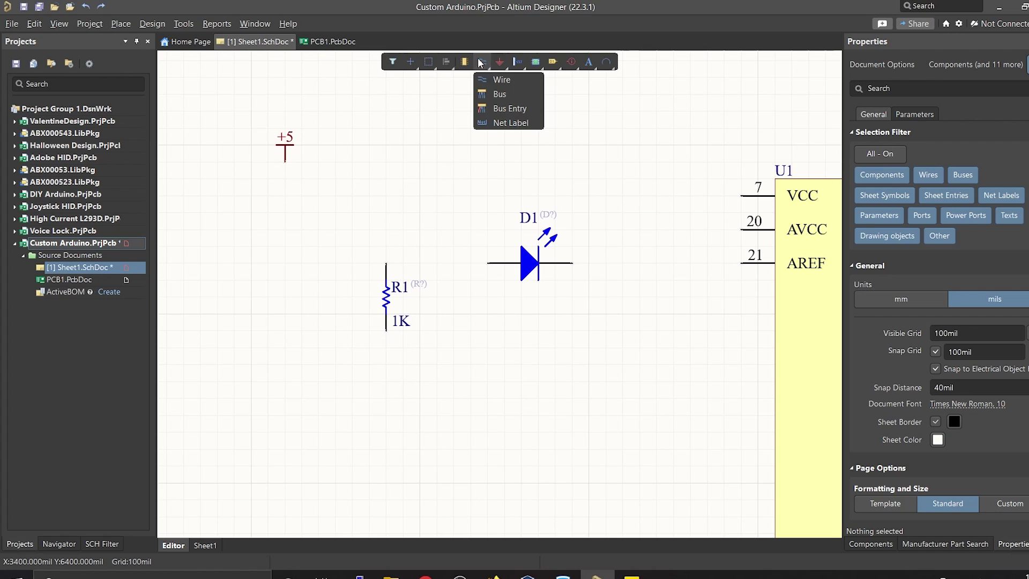
left_click(505, 80)
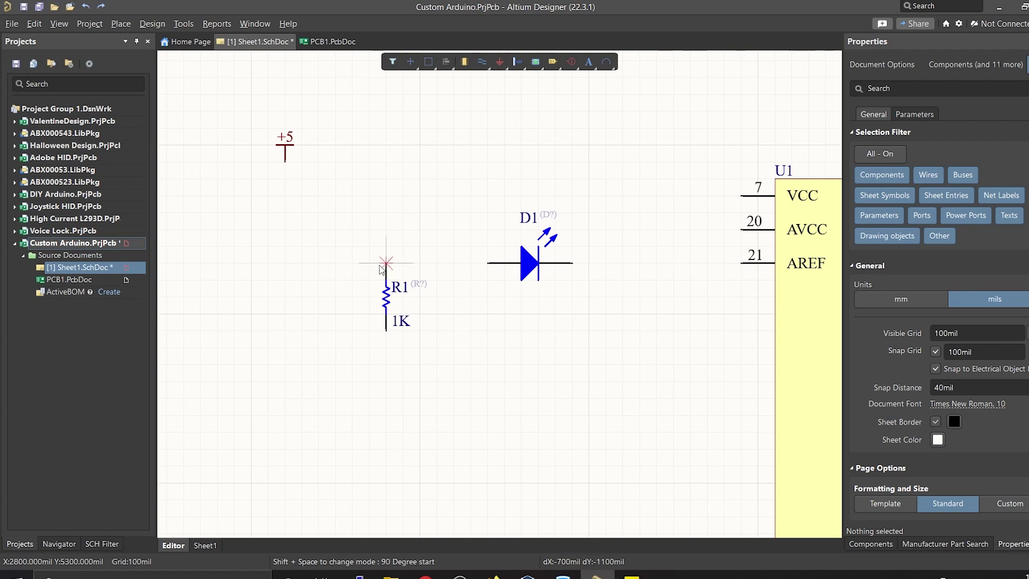
scroll(395, 278, "up", 1, "ctrl")
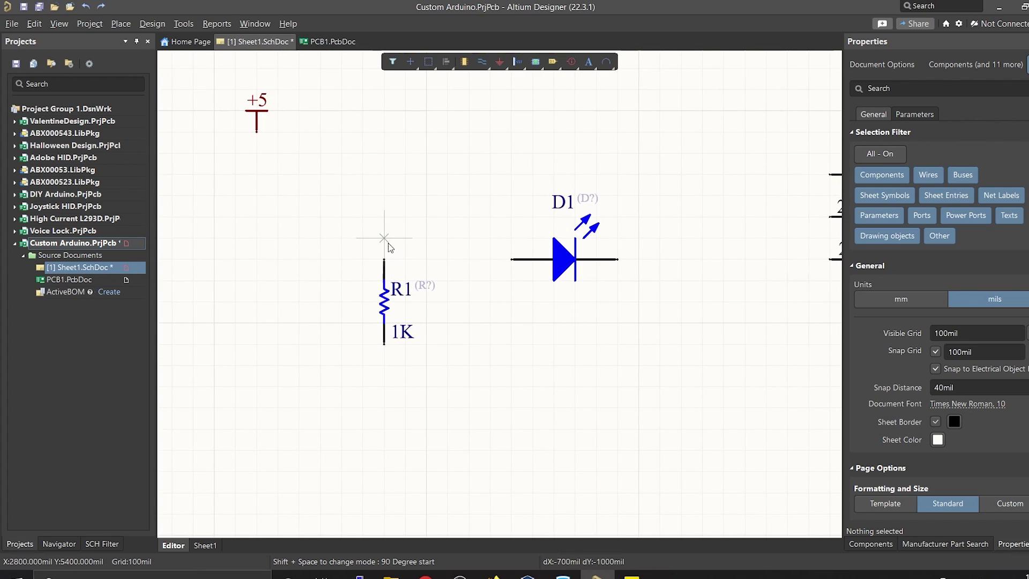
left_click(384, 261)
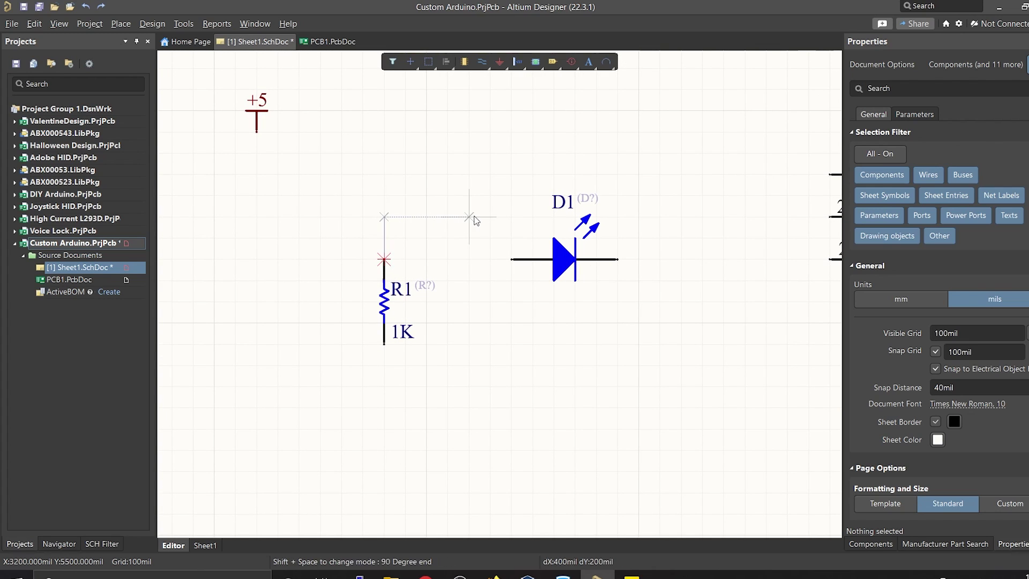
left_click(510, 217)
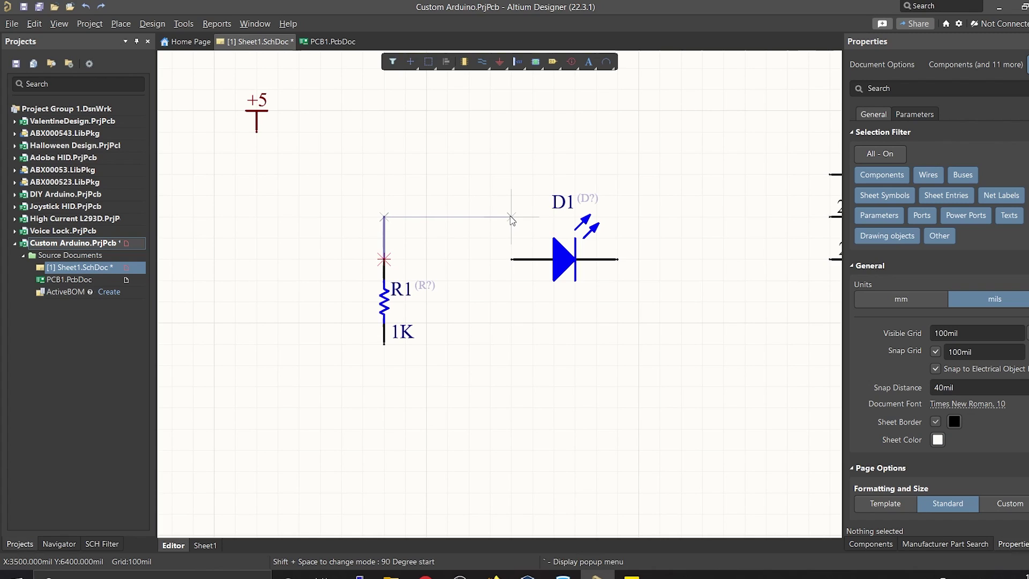
left_click(511, 259)
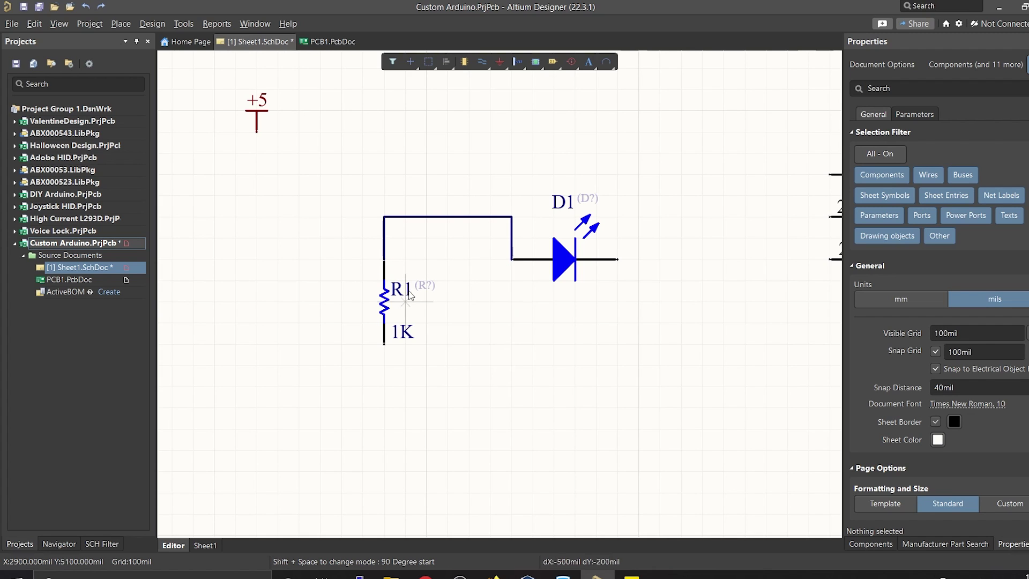
key("Page_Down")
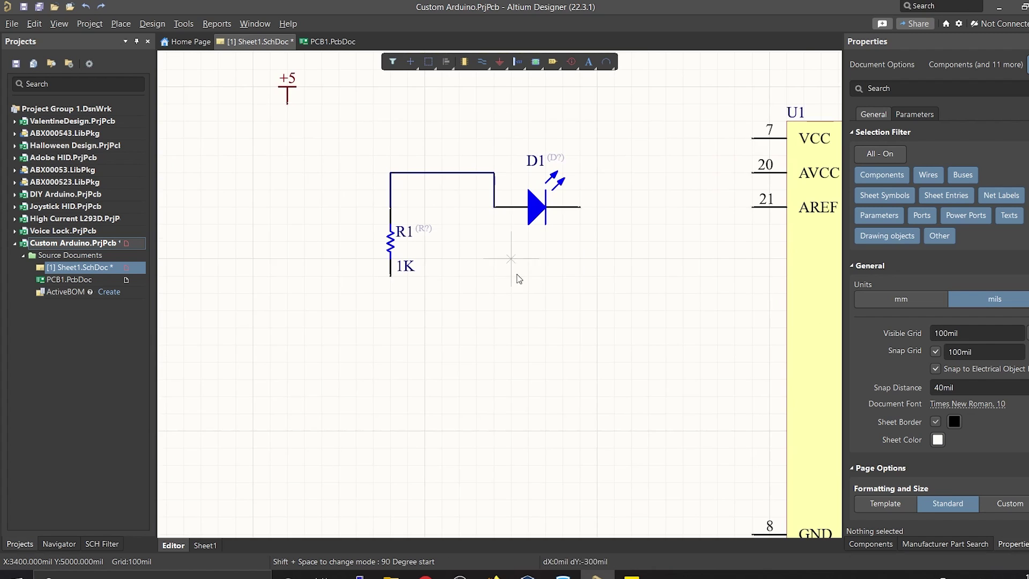
right_click_drag(517, 276, 586, 294)
key("Page_Down")
key("Escape")
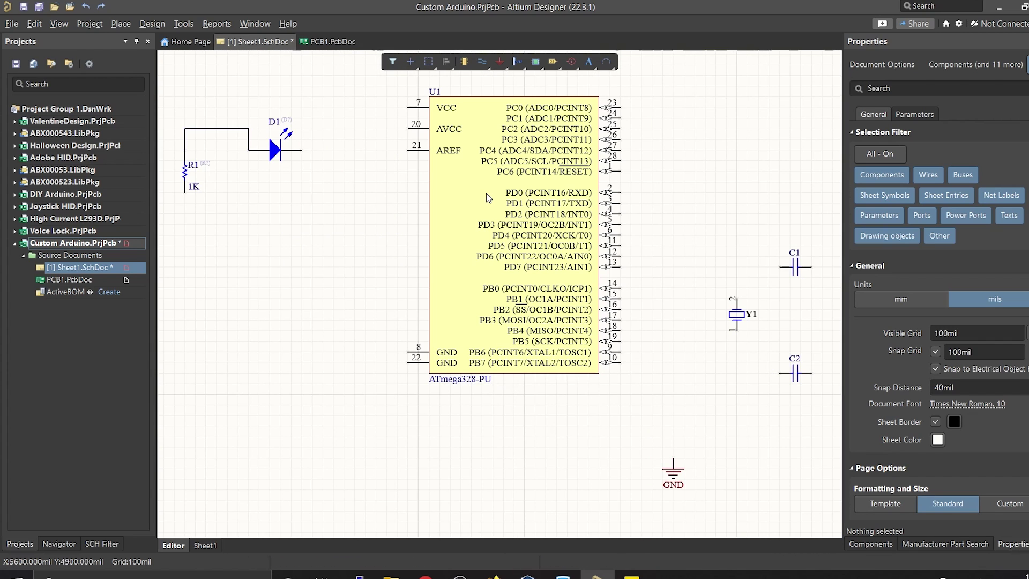
Step: Place a net label at the end of U1's PB5 pin (pin 19)
left_click(484, 66)
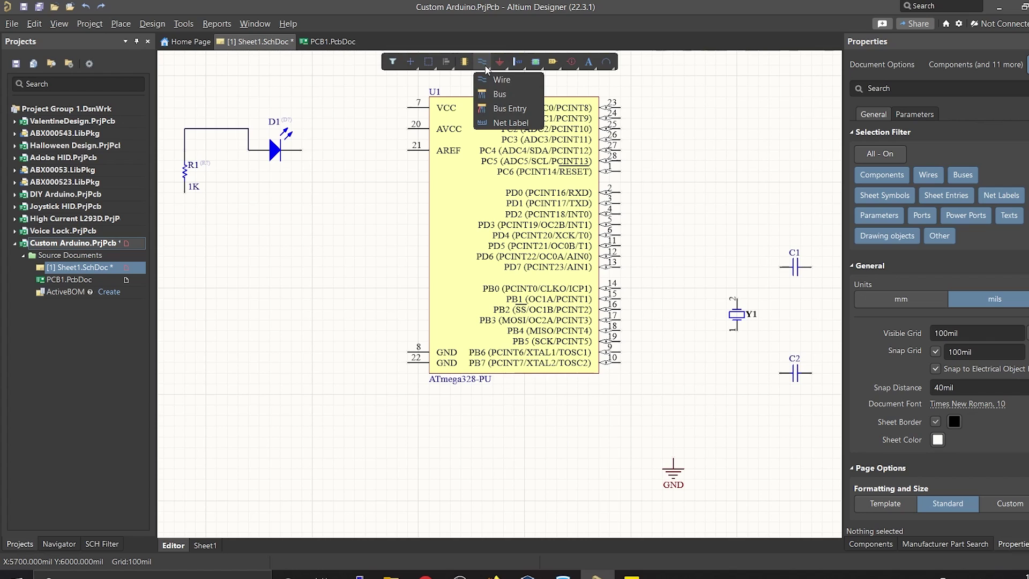
left_click(512, 125)
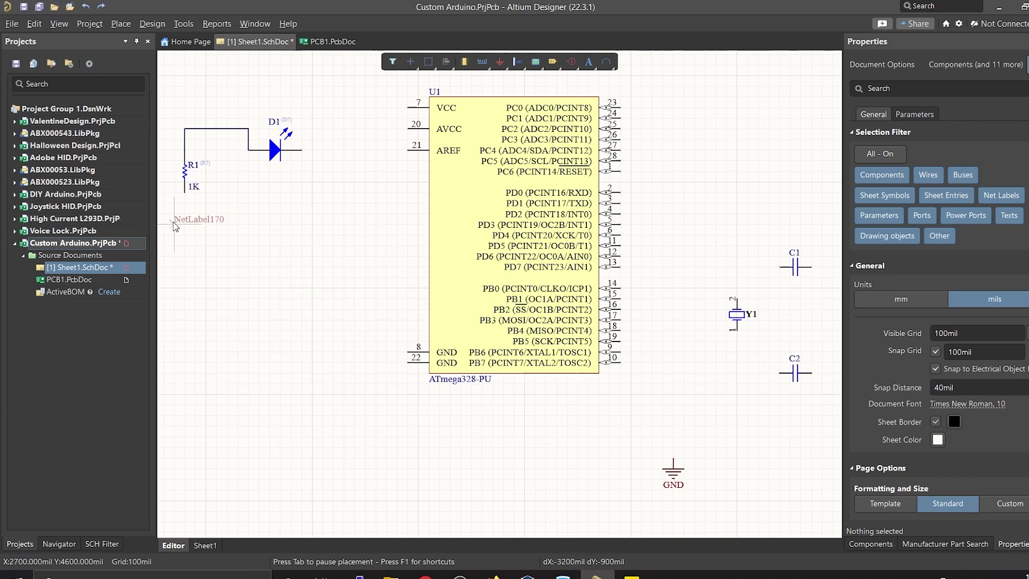
scroll(618, 338, "up", 2, "ctrl")
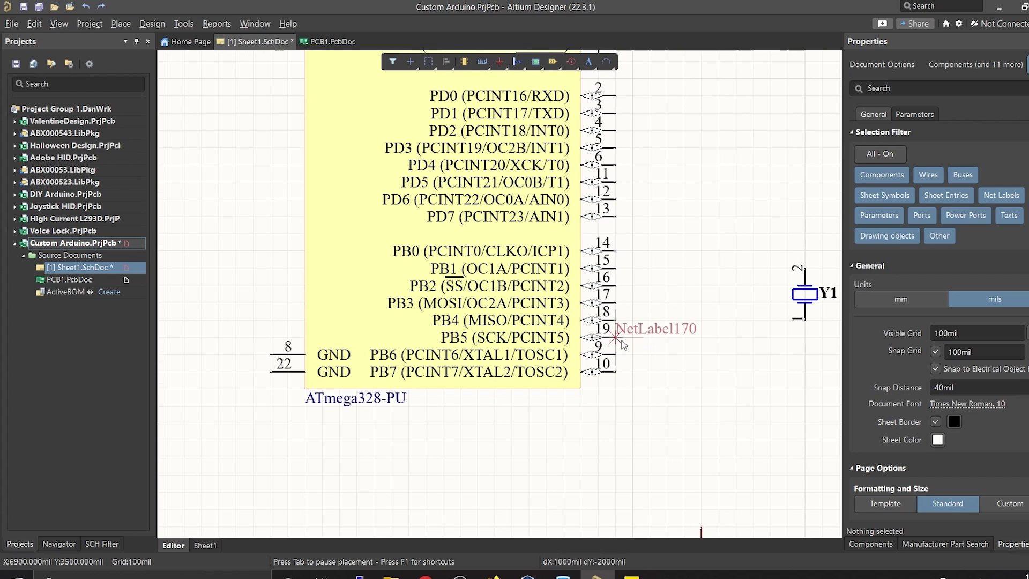
left_click(620, 342)
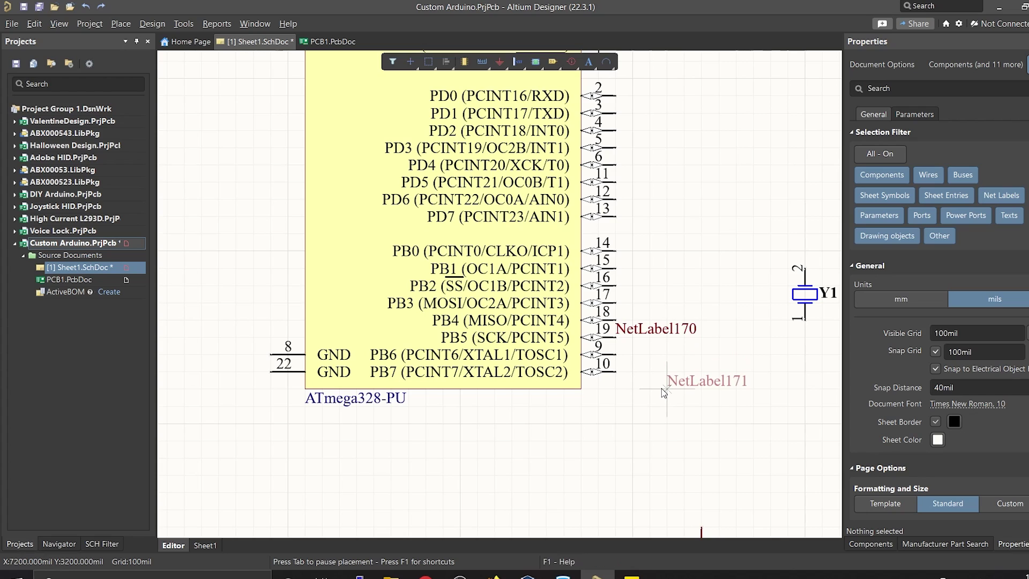
key("Escape")
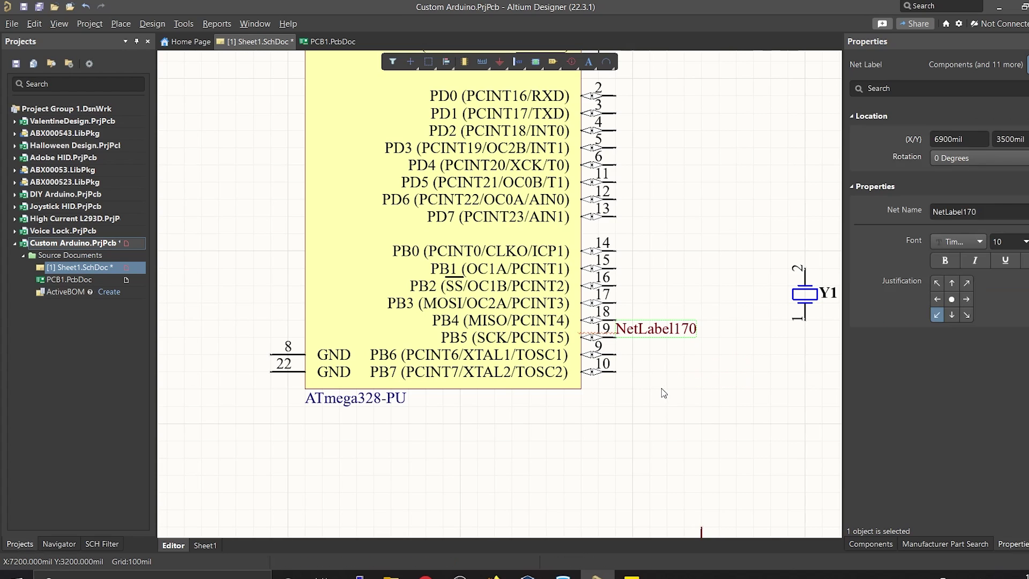
Step: Name the net label on pin 19 LEDPin and shift it 100 mil outward from the pin, then clear the selection
left_click(989, 212)
type("LEDPin")
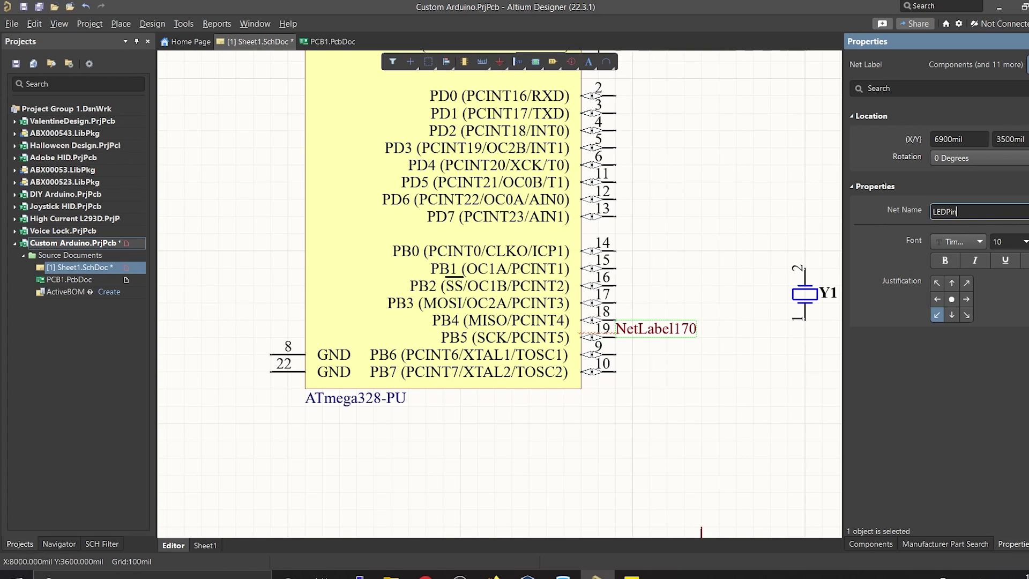
key("Return")
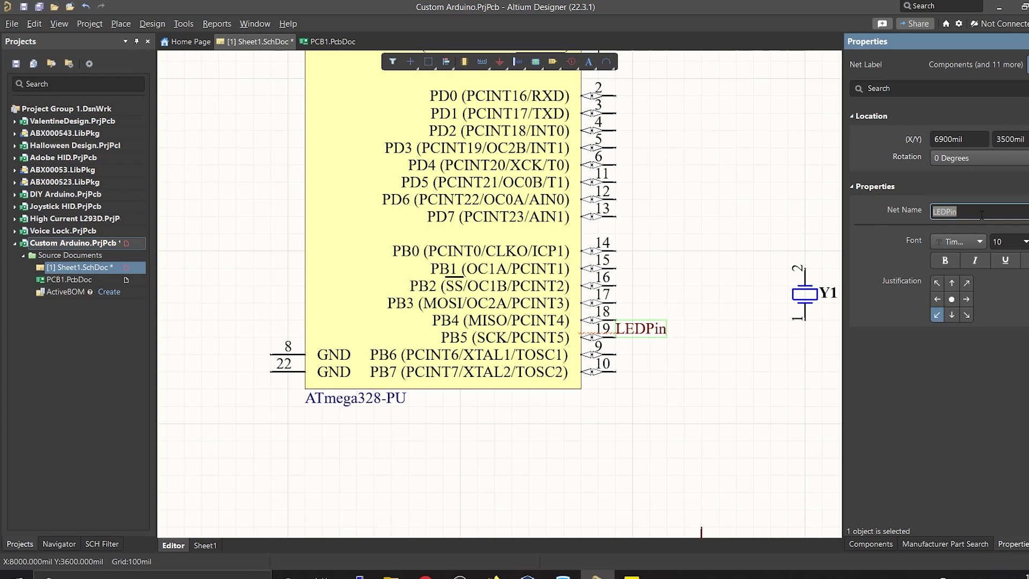
left_click(631, 331)
left_click(634, 338)
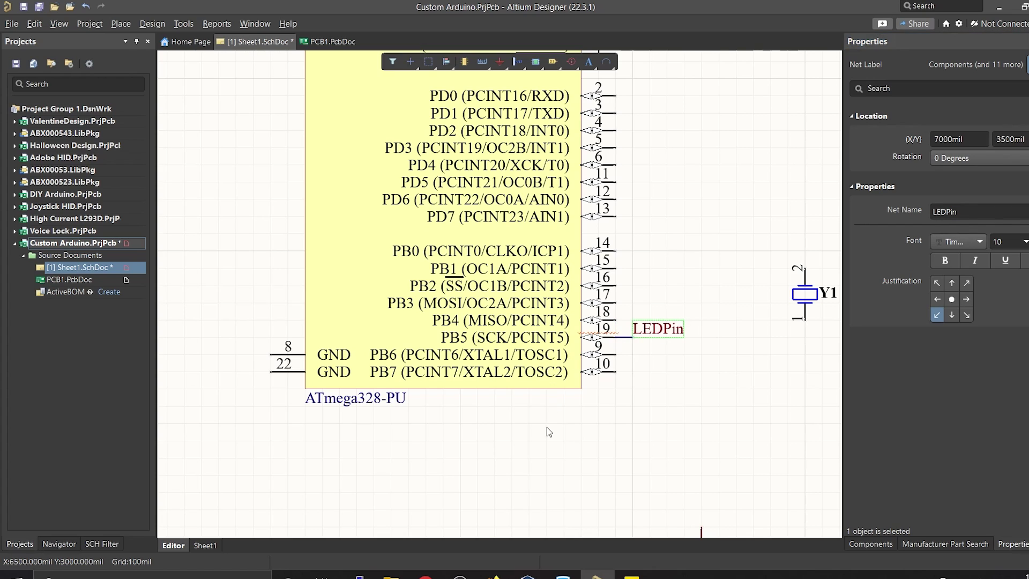
left_click(491, 396)
Step: Place a net label on the lower end of R1 and move it 200 mil downward, clear of the 1K text
scroll(483, 268, "down", 3, "ctrl")
right_click_drag(203, 258, 478, 281)
scroll(317, 194, "up", 3, "ctrl")
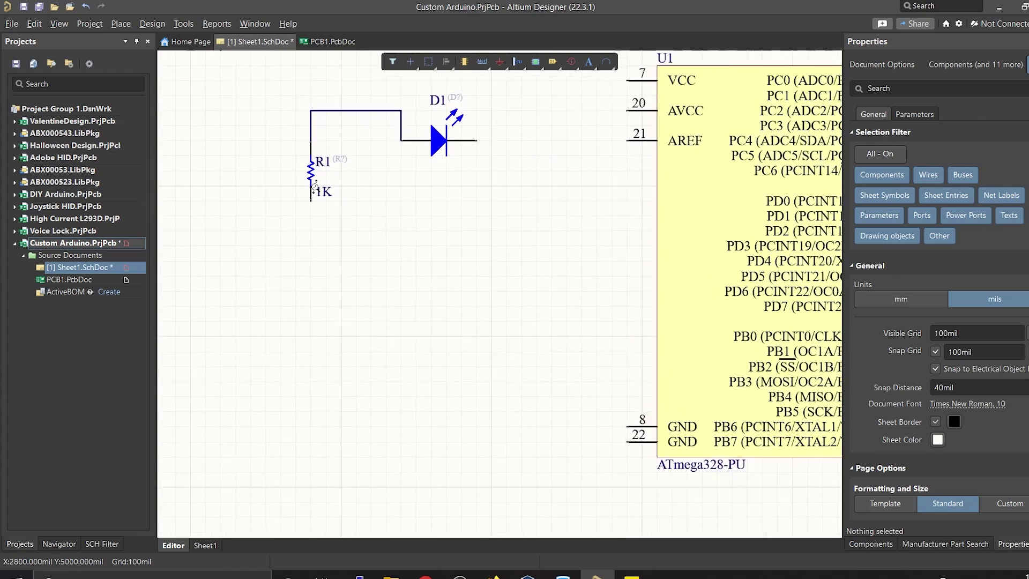
left_click(481, 62)
left_click(310, 202)
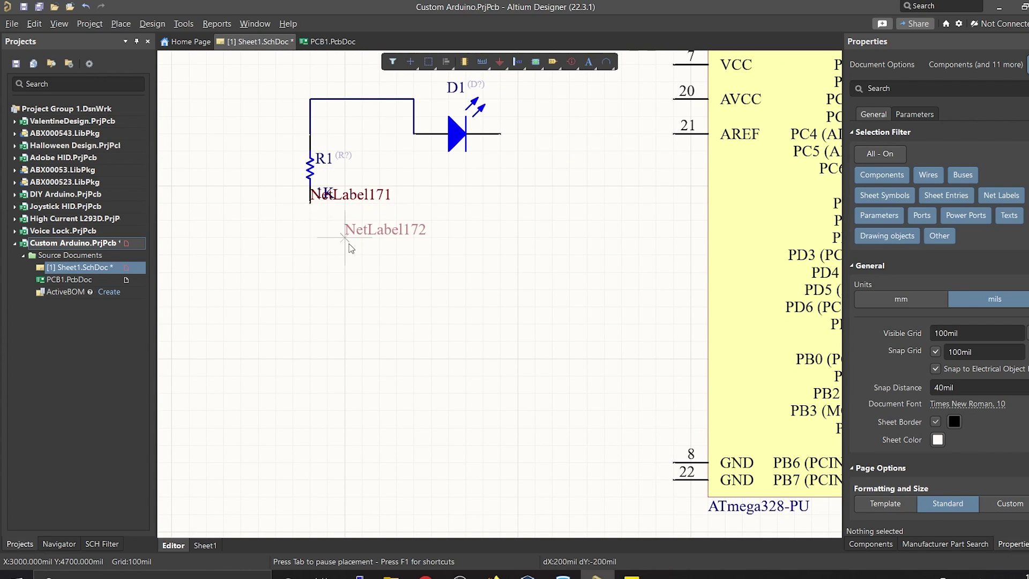
key("Escape")
left_click(369, 194)
left_click_drag(369, 194, 369, 230)
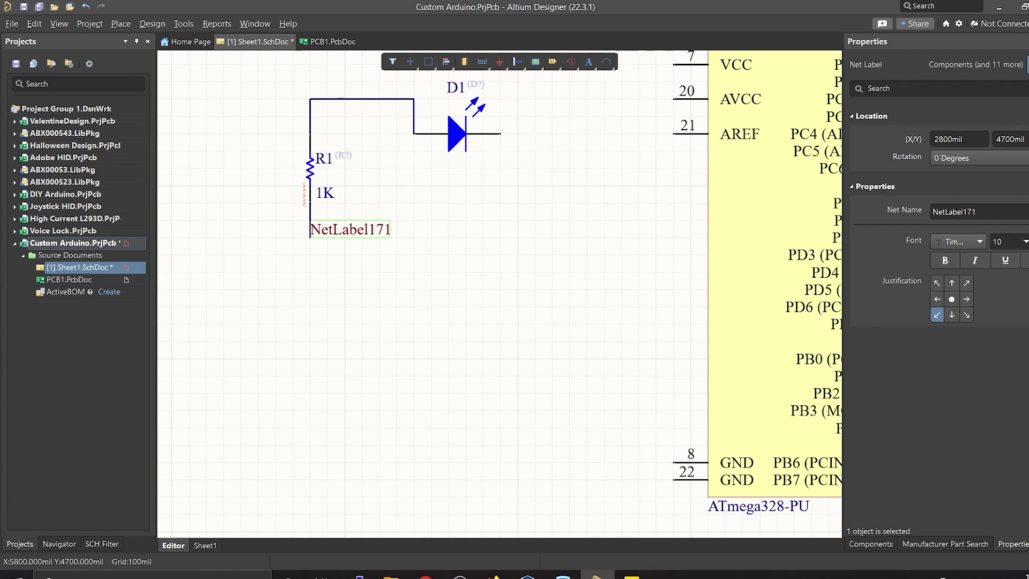
Step: Assign the existing net name LEDPin to the net label below R1 and clear the selection
left_click(965, 211)
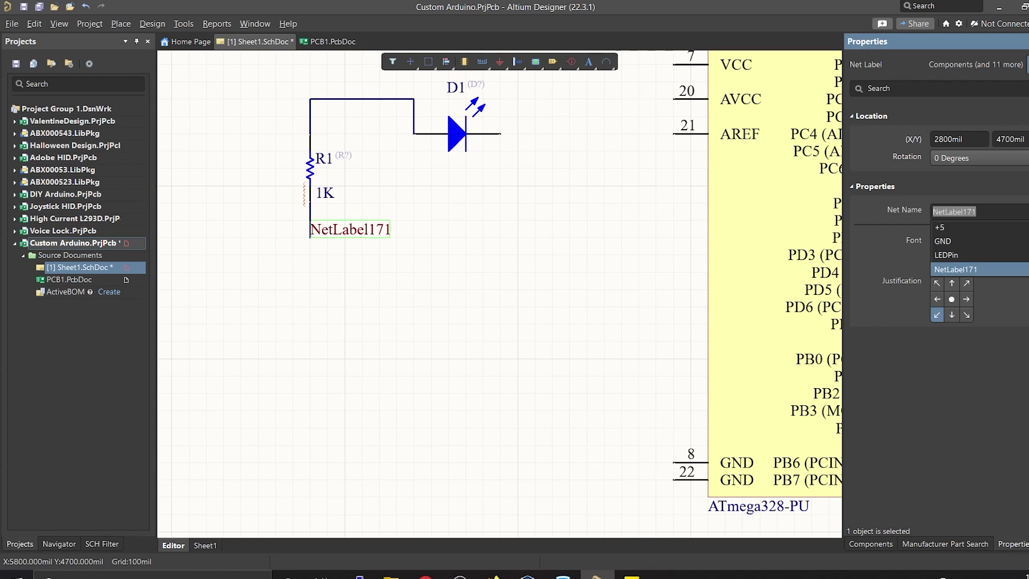
left_click(957, 261)
left_click(717, 376)
Step: Move the +5 power port between D1 and U1, to about X 4200 mil, Y 5900 mil
scroll(717, 376, "down", 2, "ctrl")
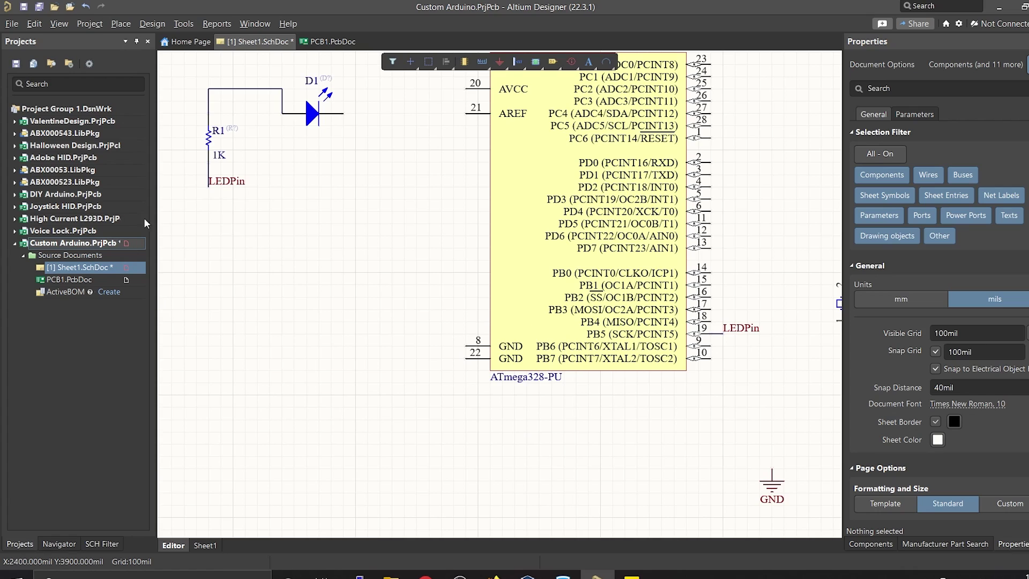
scroll(243, 150, "down", 3, "ctrl")
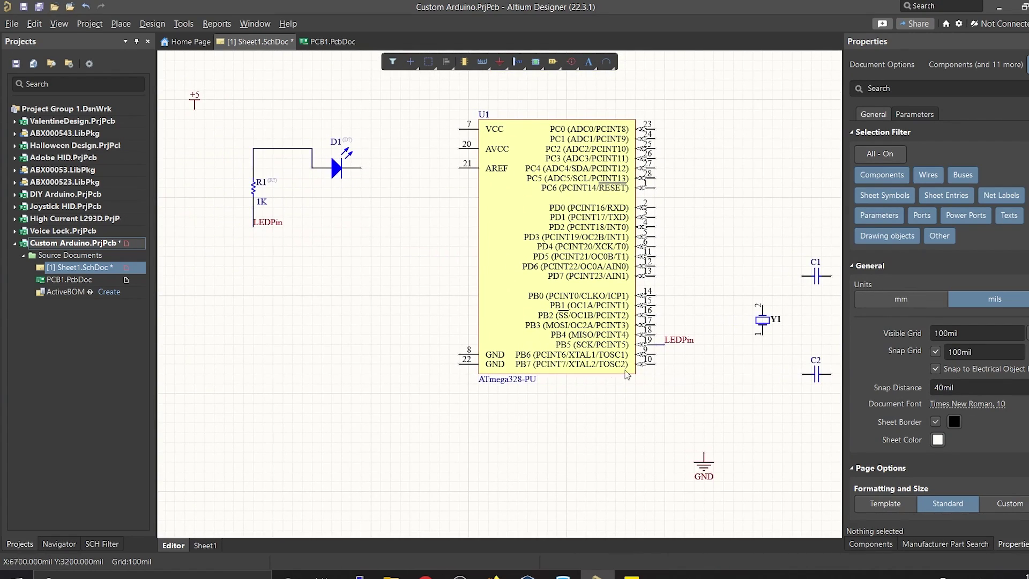
scroll(355, 239, "up", 2, "ctrl")
right_click_drag(355, 239, 452, 326)
left_click_drag(188, 149, 513, 149)
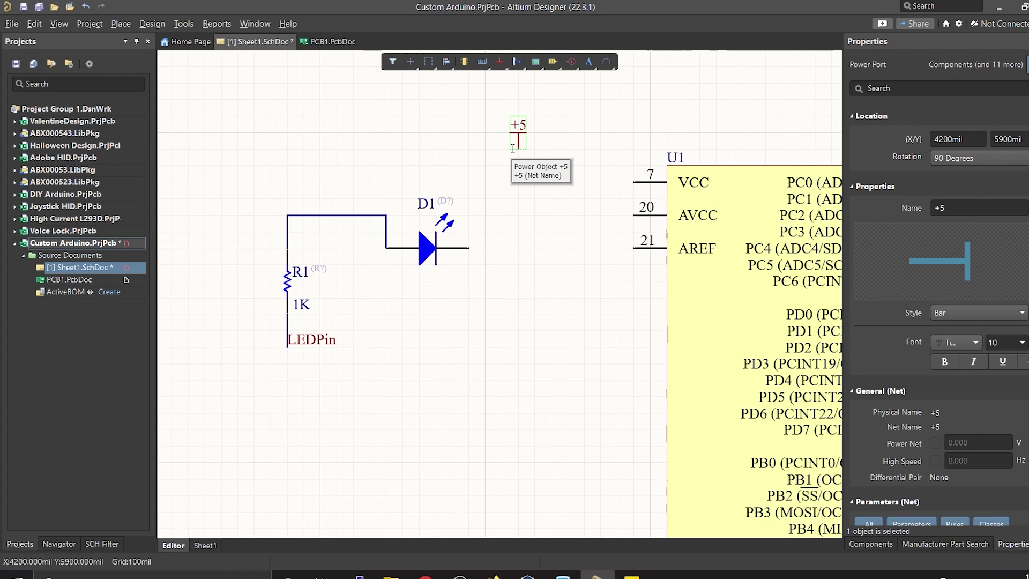
Step: Wire the +5 power port to U1's VCC pin (pin 7)
left_click(482, 62)
left_click(496, 78)
left_click(518, 148)
left_click(634, 182)
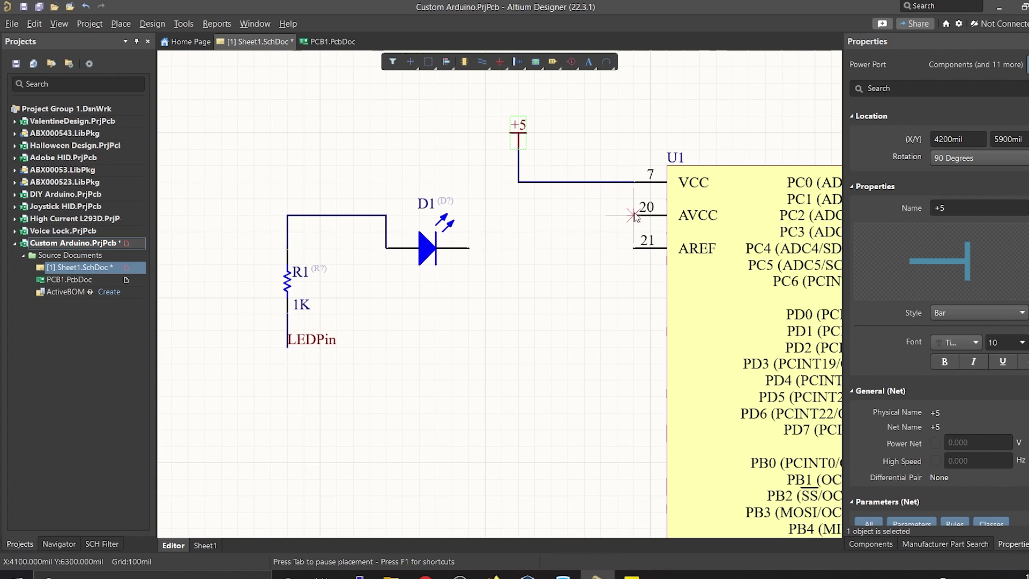
Step: Place a GND power port below and beside U1's GND pins, at about X 4700 mil, Y 3200 mil
right_click_drag(650, 330, 579, 117)
left_click(499, 62)
left_click(529, 382)
key("Escape")
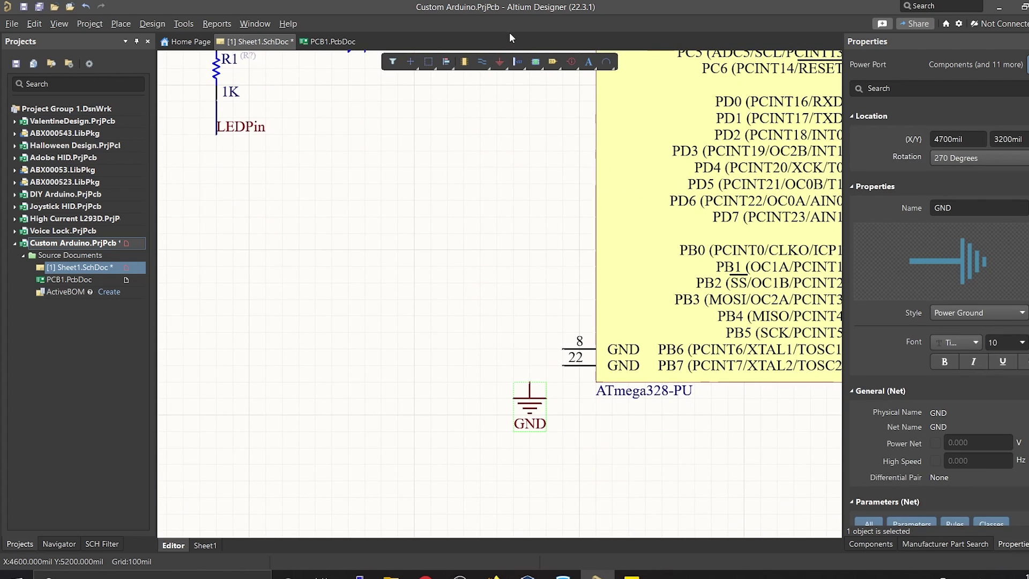
Step: Wire U1's GND pins 8 and 22 to the GND power port beside them
left_click(482, 62)
left_click(496, 77)
left_click(563, 349)
left_click(530, 383)
left_click(562, 366)
left_click(529, 365)
scroll(529, 375, "down", 2, "ctrl")
right_click_drag(728, 445, 311, 359)
key("Escape")
Step: Move crystal Y1 close to U1's pins 9 and 10, and stack capacitors C1 and C2 beside it
left_click_drag(547, 252, 509, 311)
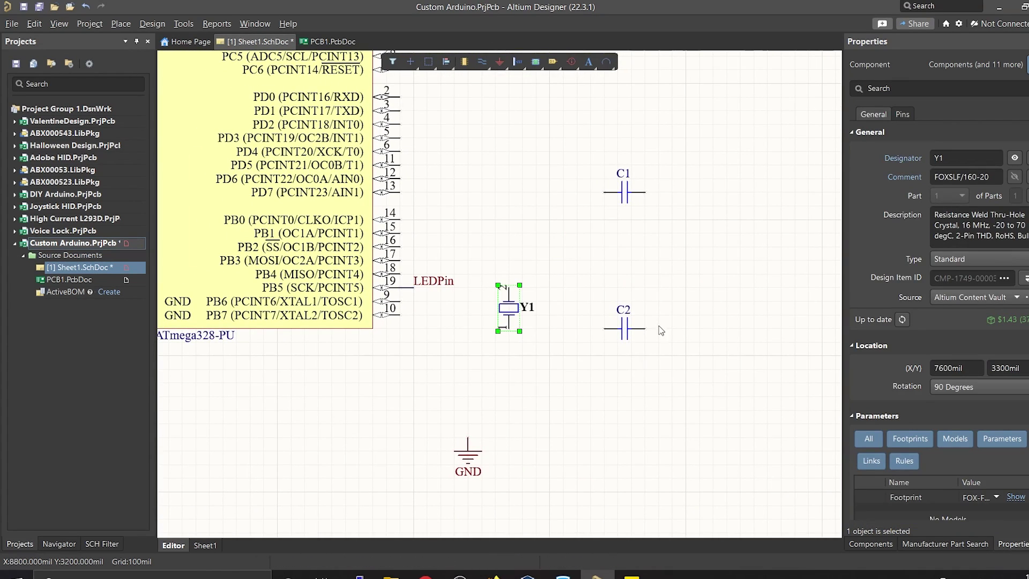
left_click_drag(642, 328, 601, 328)
left_click_drag(624, 192, 583, 287)
left_click(666, 379)
Step: Wire U1's pin 9 to pin 2 of crystal Y1 and U1's pin 10 to pin 1 of Y1
left_click(482, 62)
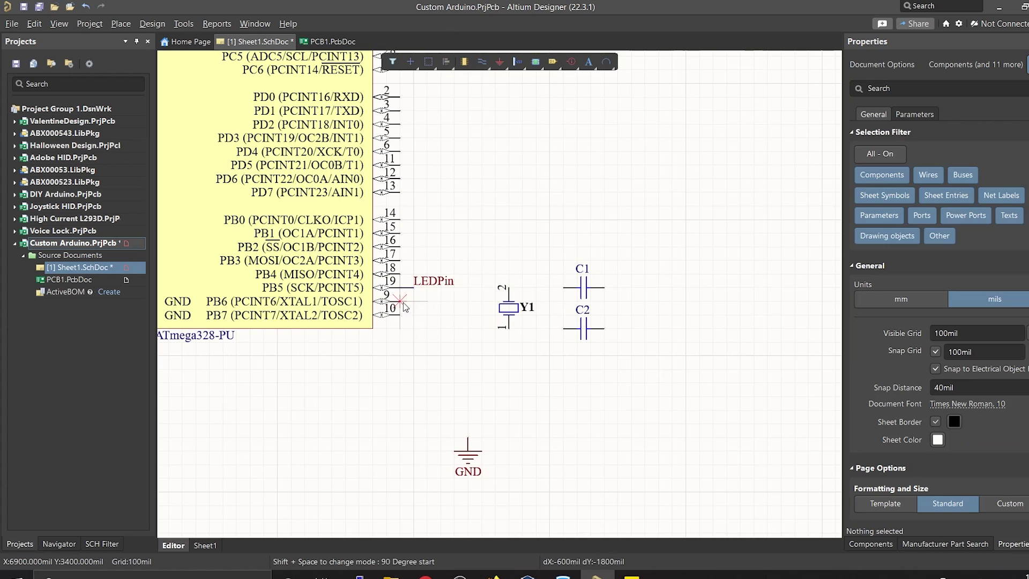
left_click(400, 301)
left_click(481, 287)
left_click(508, 288)
left_click(400, 315)
left_click(481, 328)
left_click(508, 328)
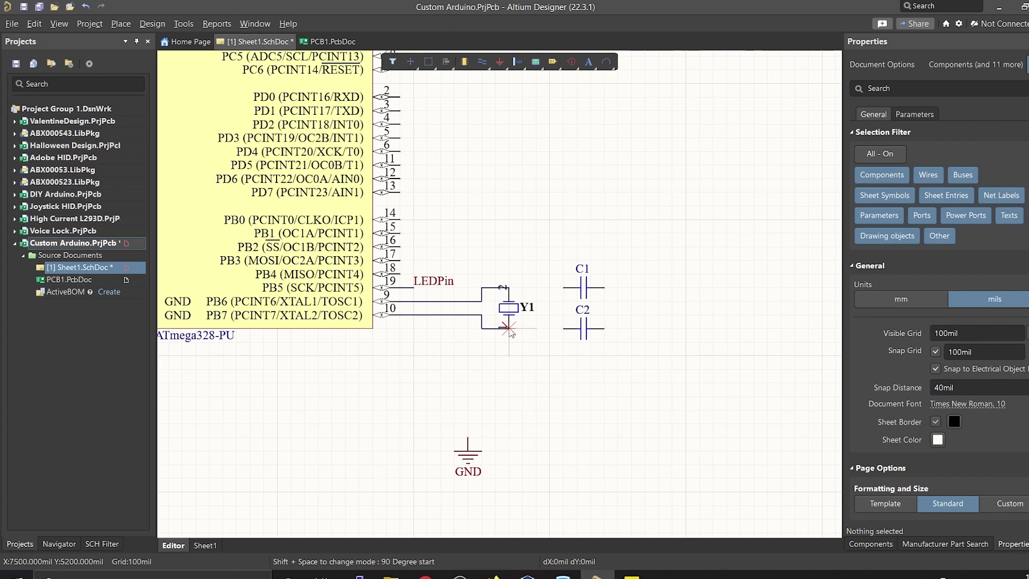
Step: Wire the inner end of C1 to Y1's pin 2 and the inner end of C2 to Y1's pin 1
left_click(563, 287)
left_click(508, 288)
left_click(564, 328)
left_click(508, 328)
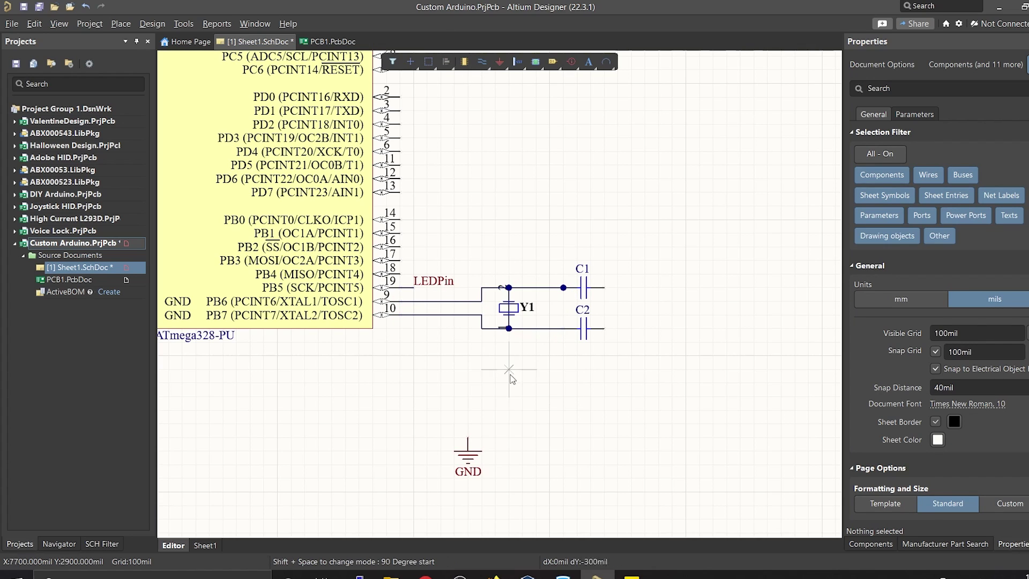
Step: Wire the outer ends of C1 and C2 together and move the rotated GND power port onto that wire's midpoint
left_click(604, 287)
left_click(604, 328)
left_click_drag(468, 450, 645, 314)
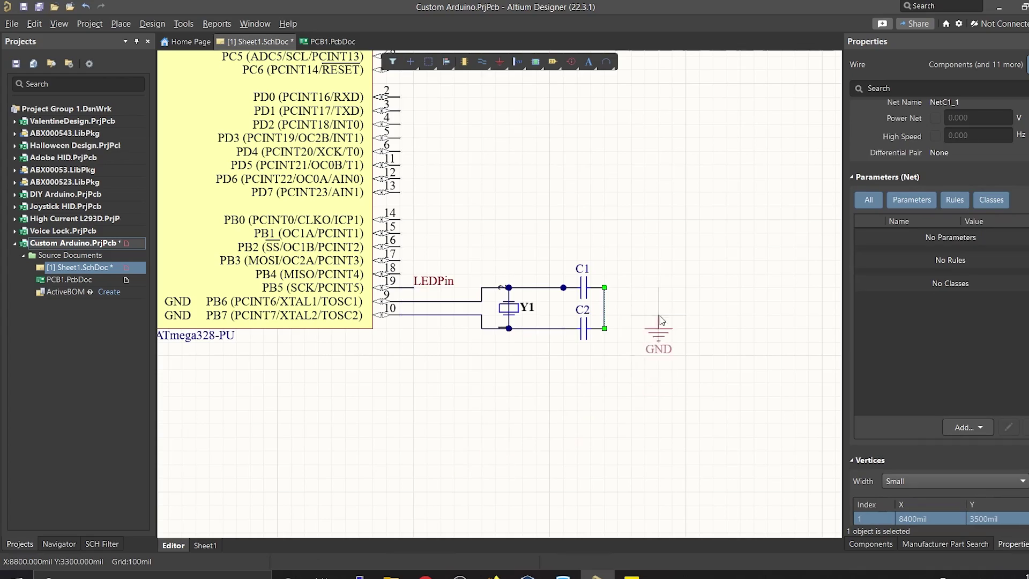
left_click(719, 270)
Step: Place a GND power port on the free cathode end of LED D1
right_click_drag(434, 391, 841, 517)
scroll(483, 268, "up", 2, "ctrl")
left_click(499, 61)
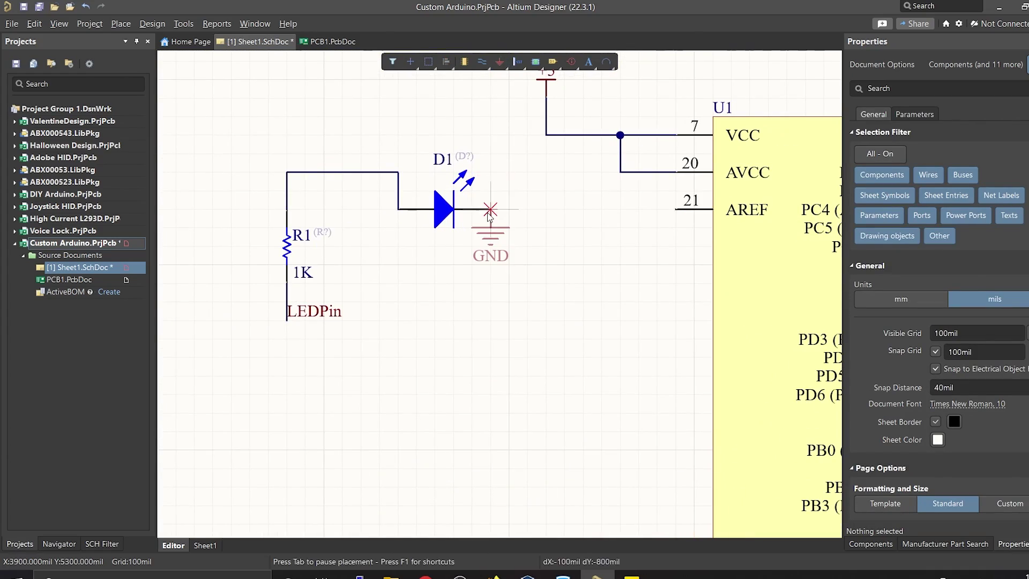
key("Tab")
Step: Examine the wiring around the ATmega328 and the complete schematic with its power, header, reset and programmer circuits
scroll(542, 278, "down", 4, "ctrl")
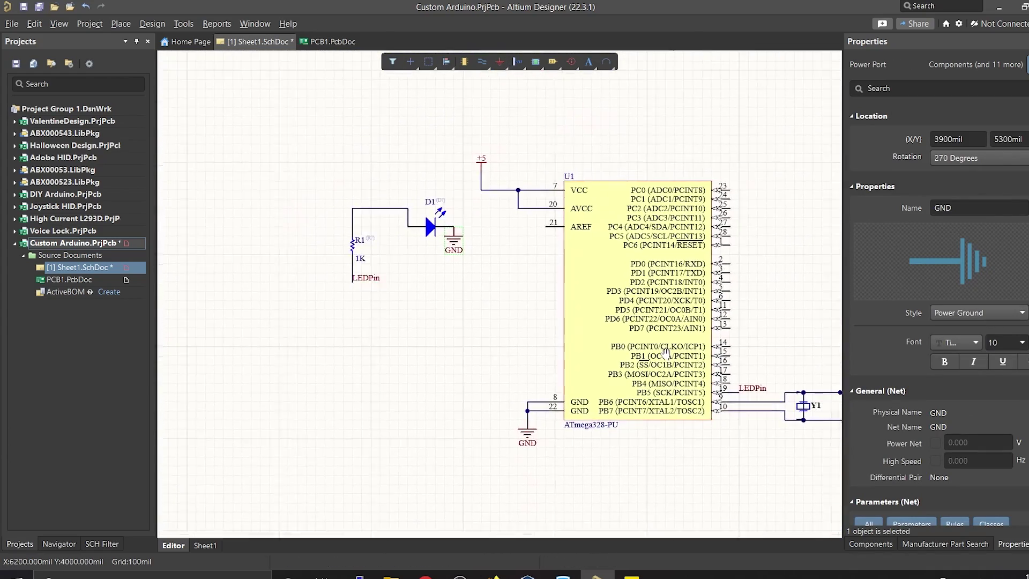
right_click_drag(666, 351, 587, 335)
scroll(653, 300, "up", 1, "ctrl")
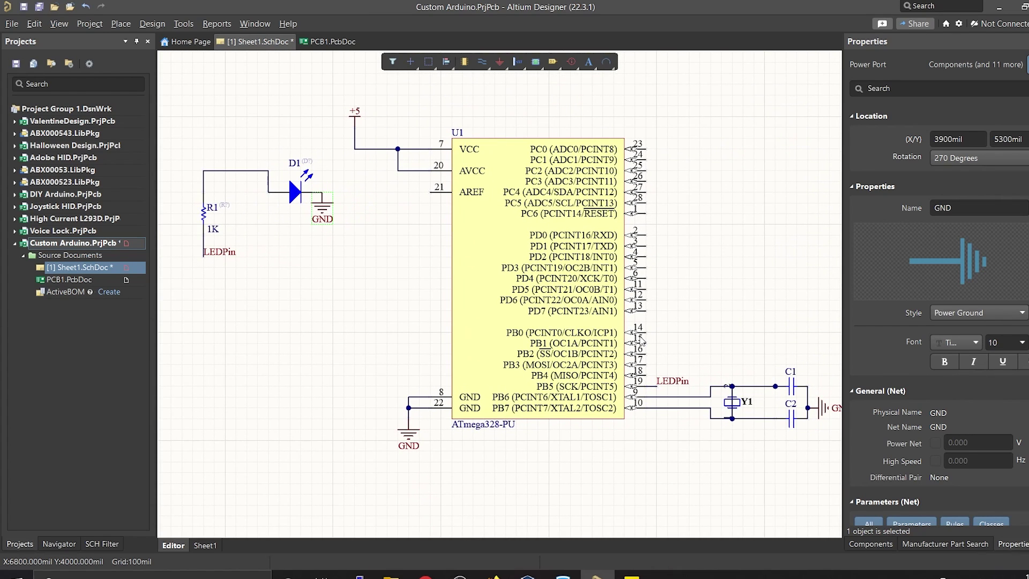
right_click_drag(641, 341, 583, 373)
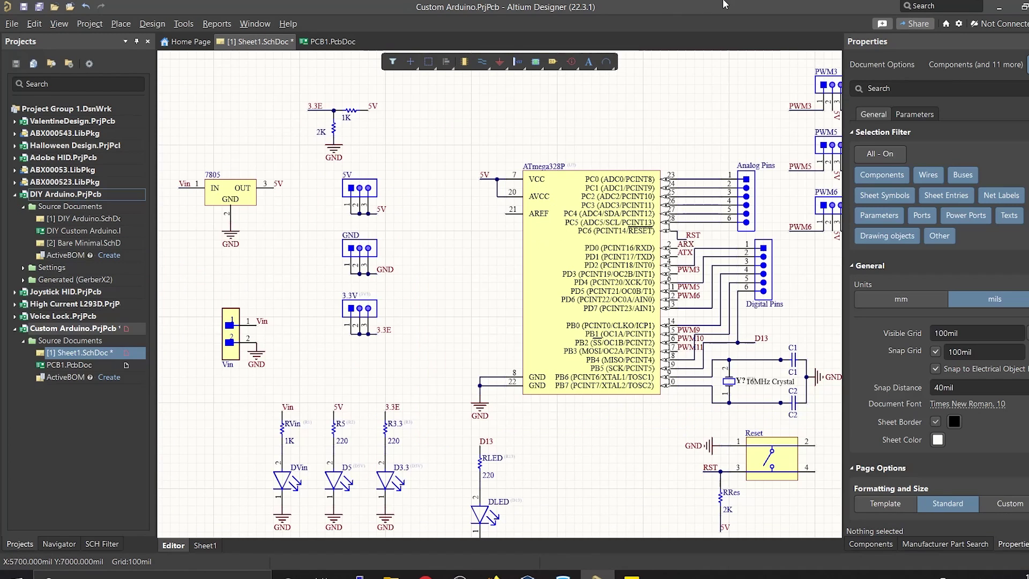
scroll(532, 290, "down", 3, "ctrl")
right_click_drag(611, 348, 529, 364)
scroll(570, 346, "down", 1, "ctrl")
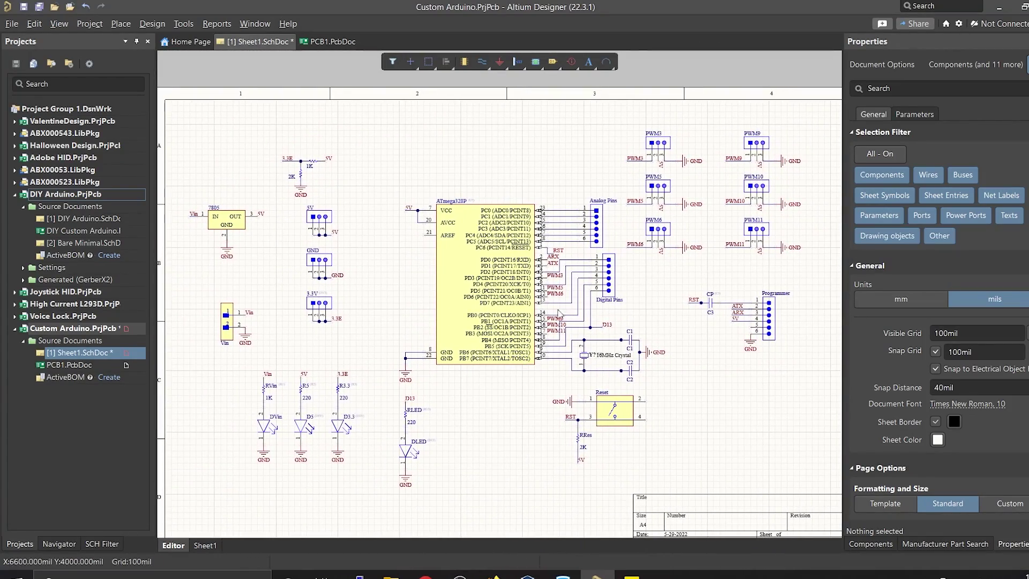
scroll(538, 331, "up", 4, "ctrl")
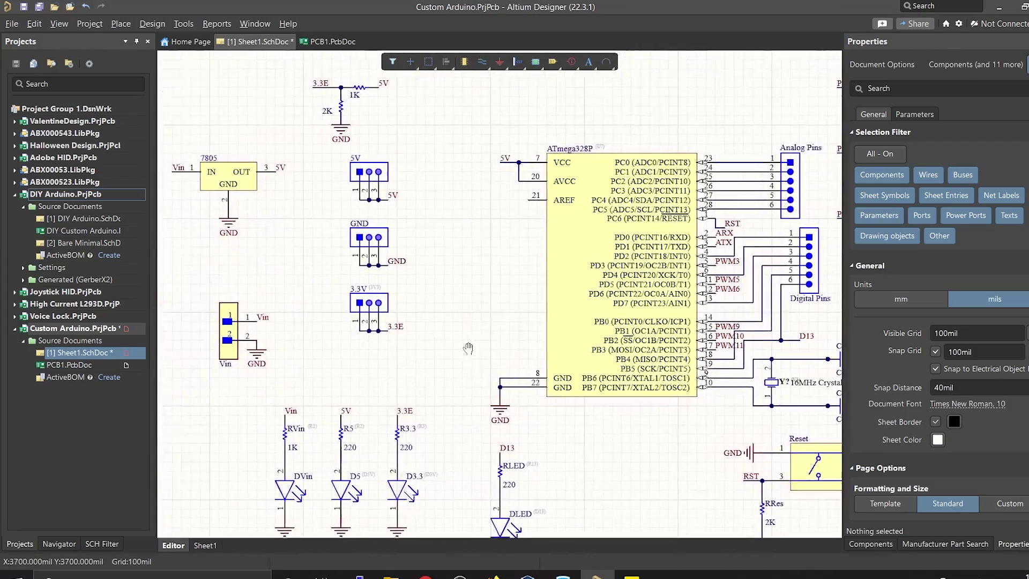
right_click_drag(530, 354, 529, 390)
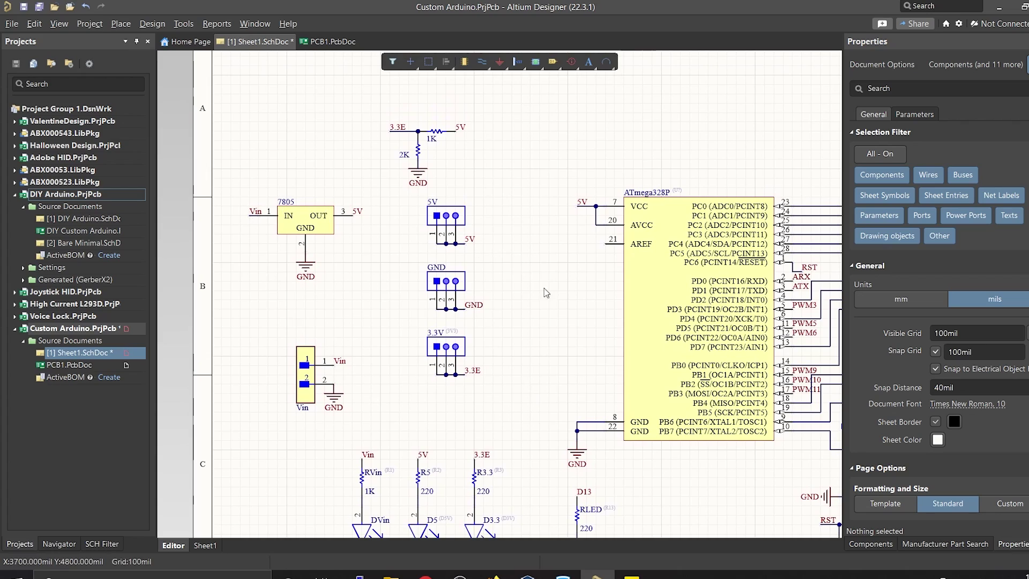
right_click_drag(548, 303, 452, 297)
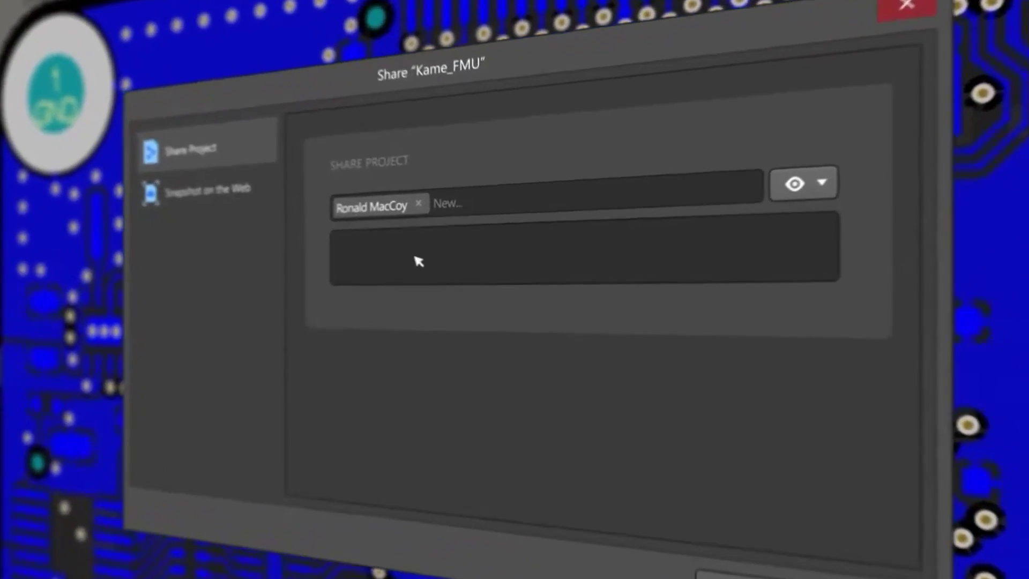
Step: Share the Kame_FMU project with the listed colleague, adding the message "Could you check these changes?"
left_click(418, 261)
type("Could you check these changes?")
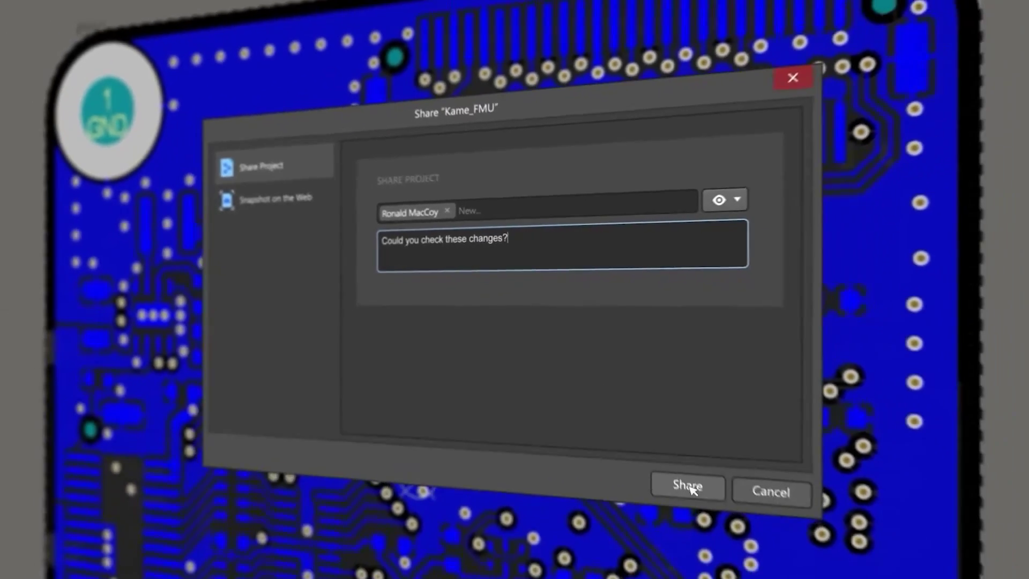
left_click(689, 487)
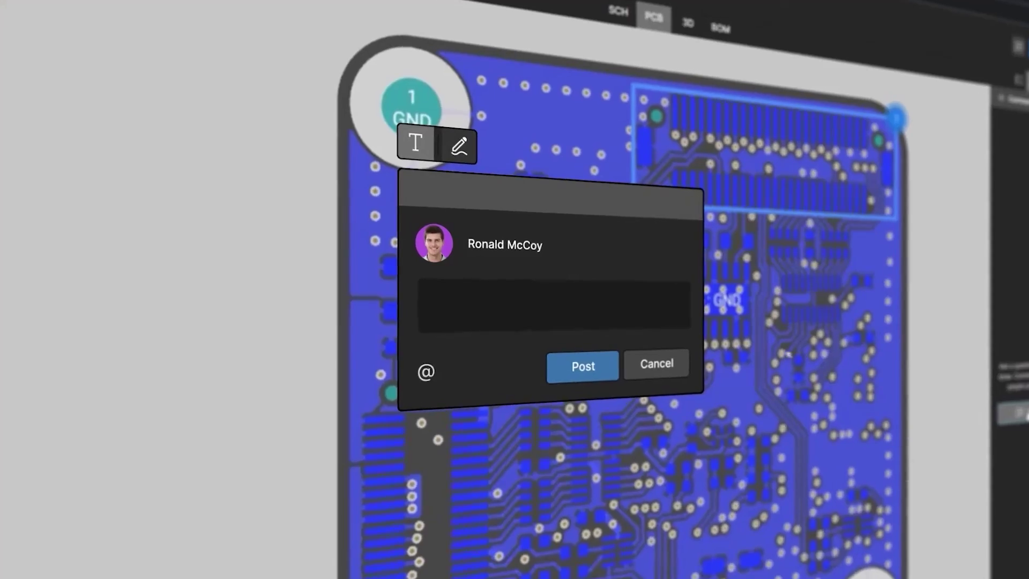
Step: Post the PCB comment "These components have an outdated 3D model. The schematic has changed, so update them to the new revision on the PCB."
left_click(459, 316)
type("These components have an outrated 3D model. The schematic has changed, so update them to the new revision on th")
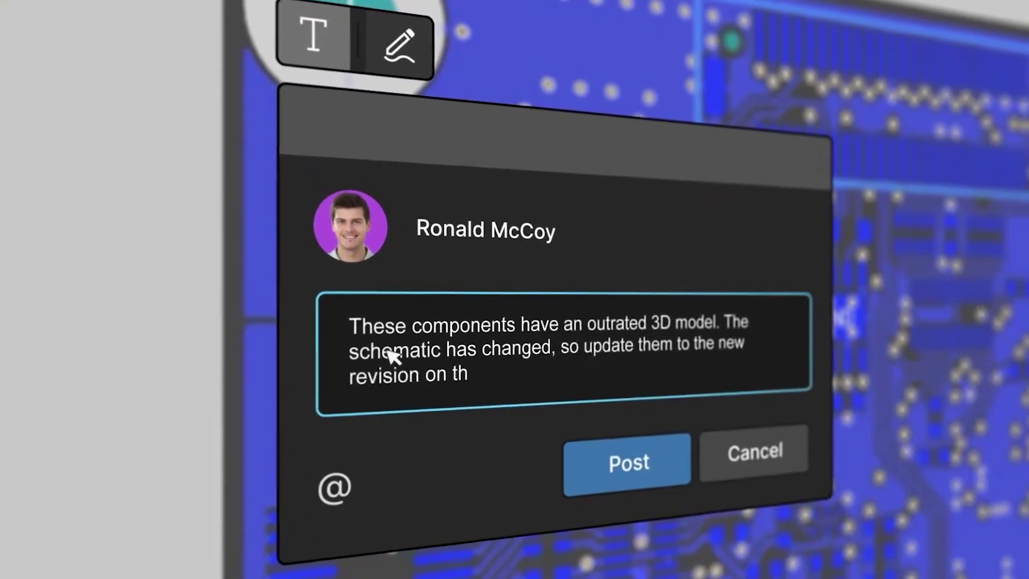
type("e PCB.")
left_click(627, 462)
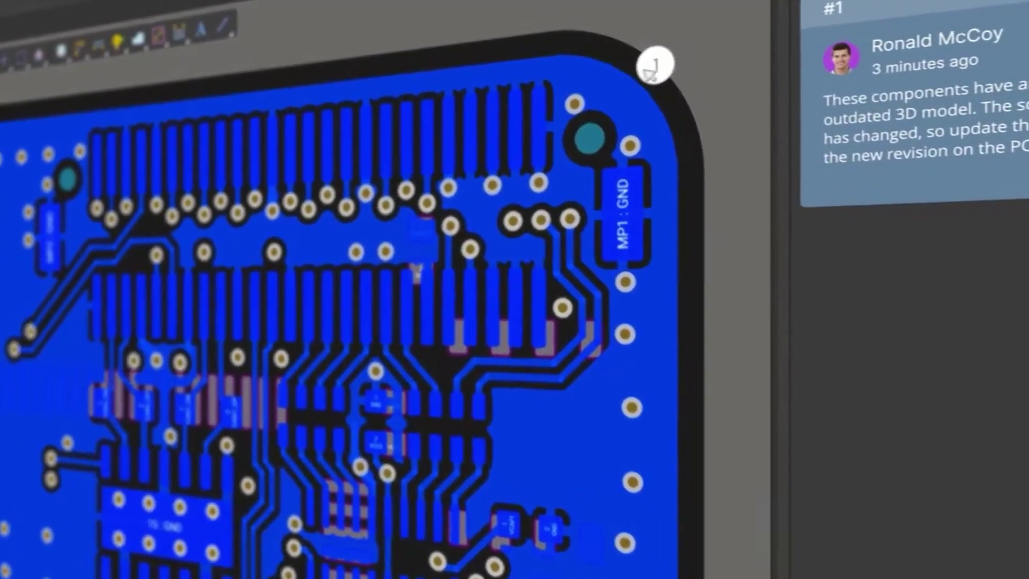
Step: Reply to comment 1 with "Done, components has been updated. How's this?" and write the follow-up "Looks good now!"
left_click(652, 66)
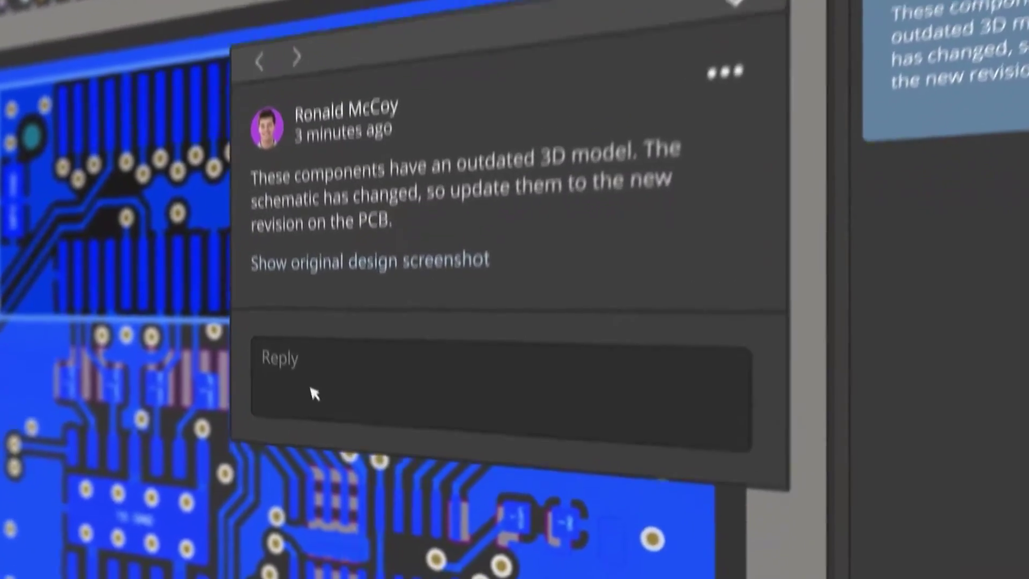
left_click(315, 393)
type("Done, co")
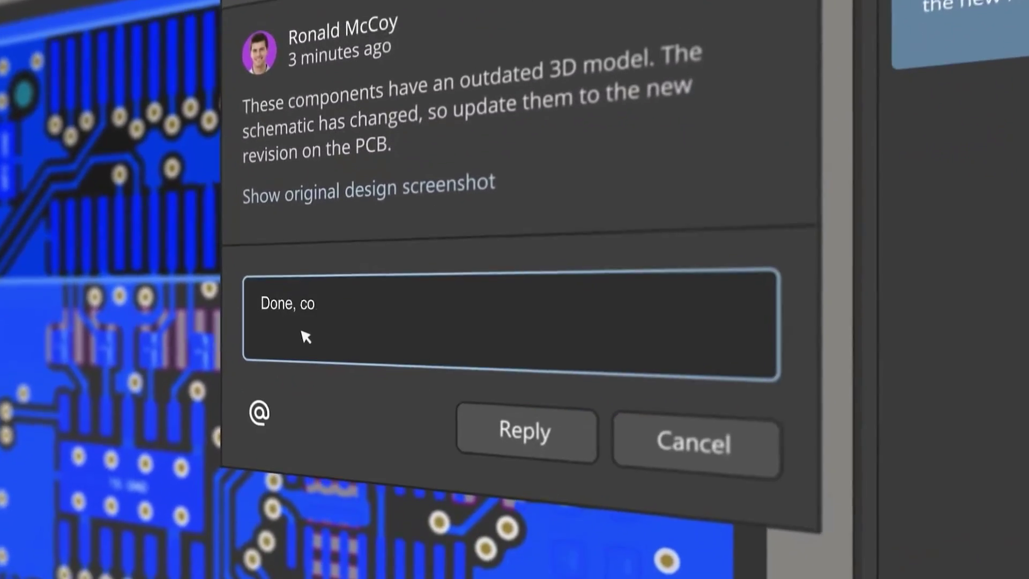
type("mponents has been updated. How's this?")
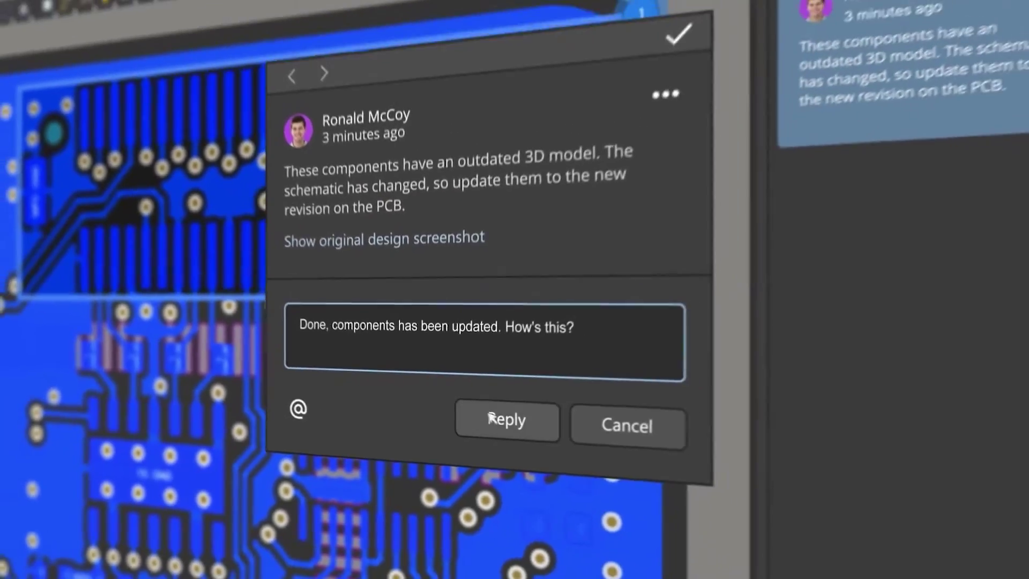
left_click(525, 431)
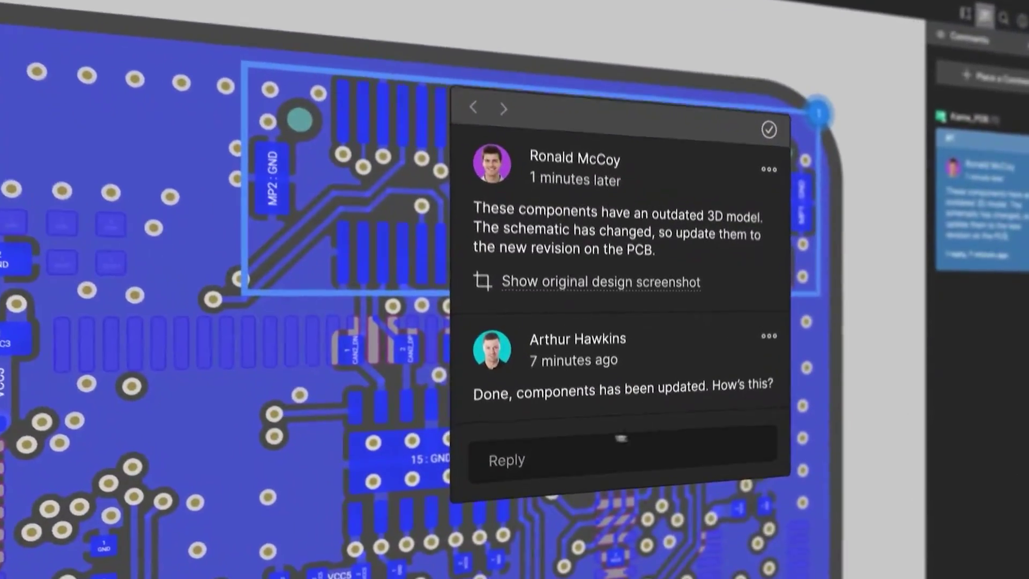
left_click(541, 456)
type("Looks good now!")
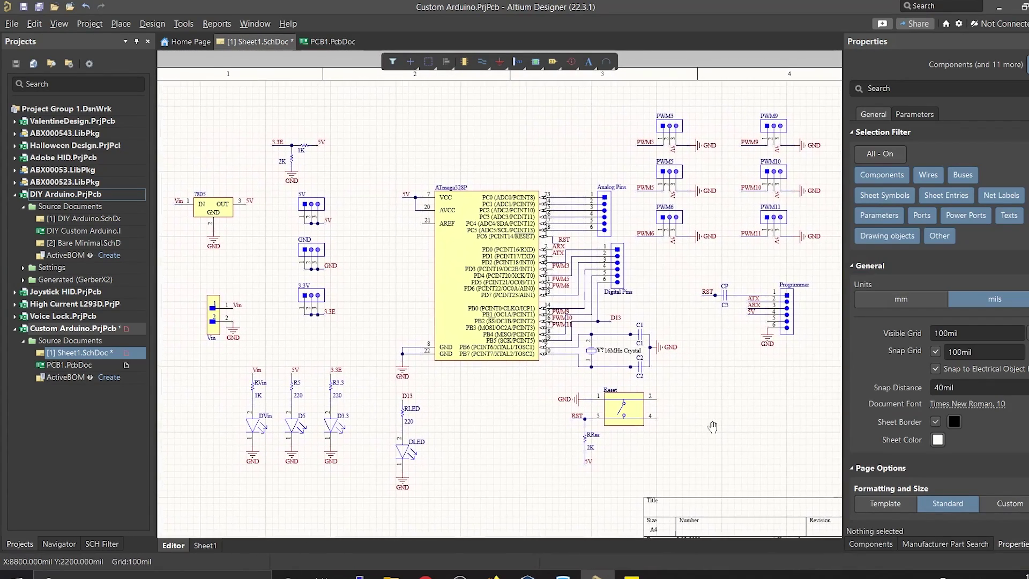
Step: Save the schematic as Sheet1.SchDoc in the Custom Arduino project folder
right_click_drag(712, 426, 716, 422)
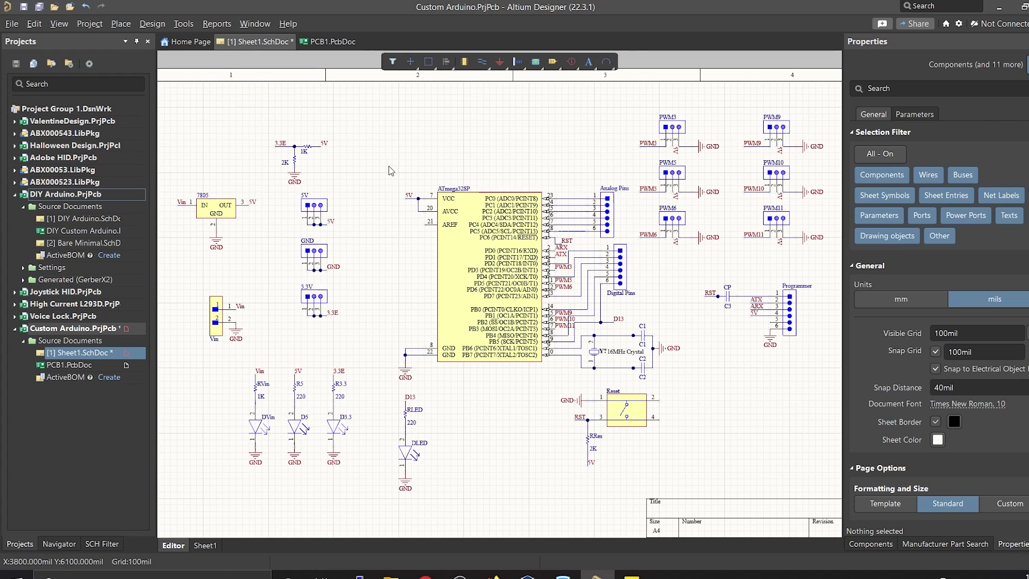
key("ctrl+s")
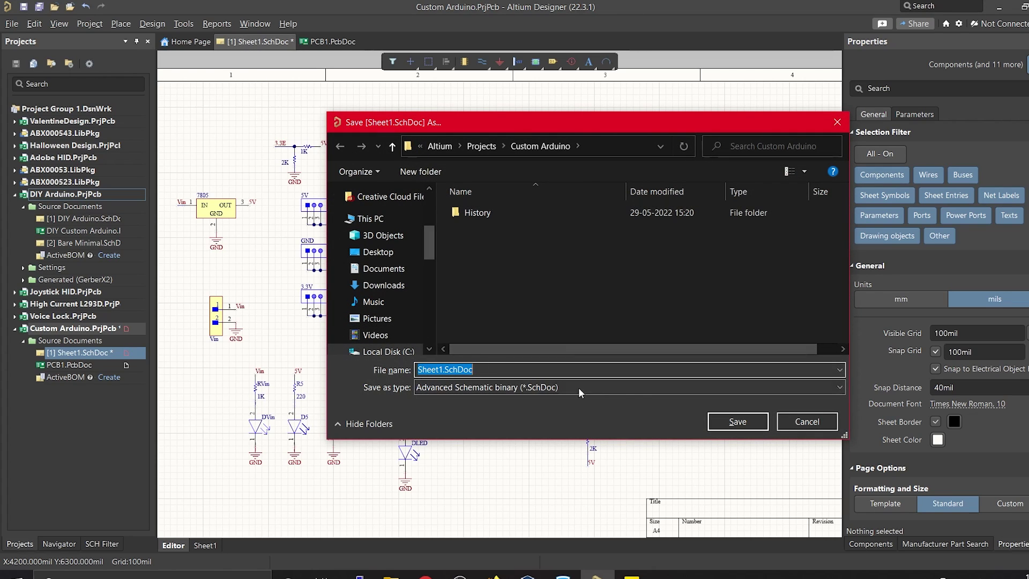
left_click(733, 423)
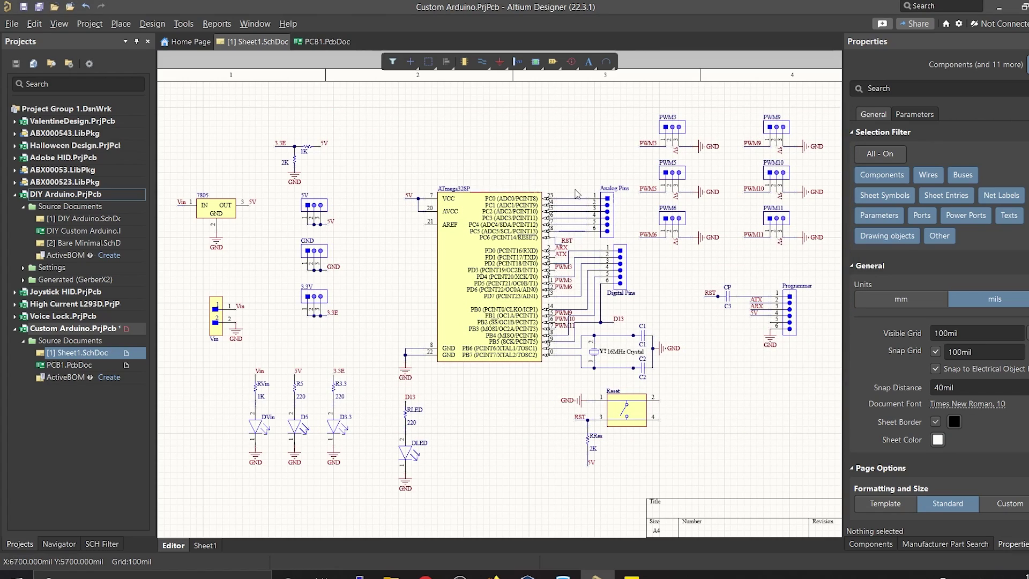
Step: Generate the engineering change order that updates PCB1.PcbDoc from the schematic, review its listed additions and validate them
right_click_drag(576, 194, 599, 190)
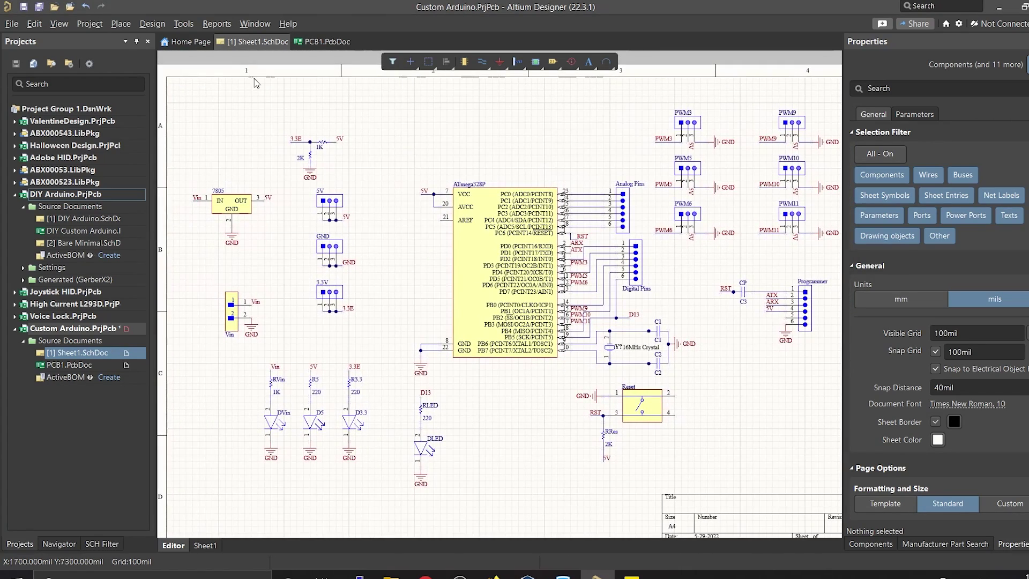
left_click(157, 27)
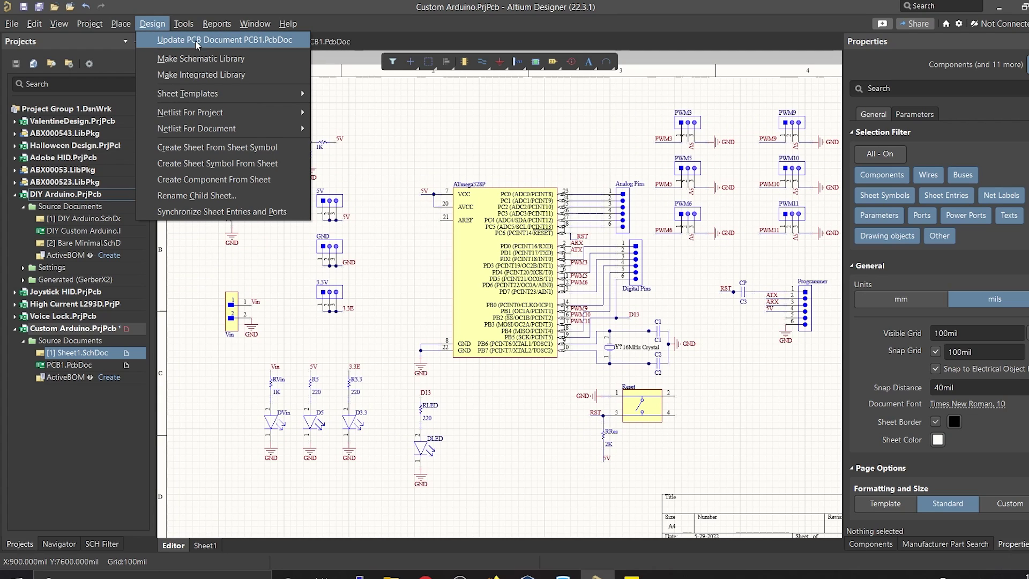
left_click(250, 41)
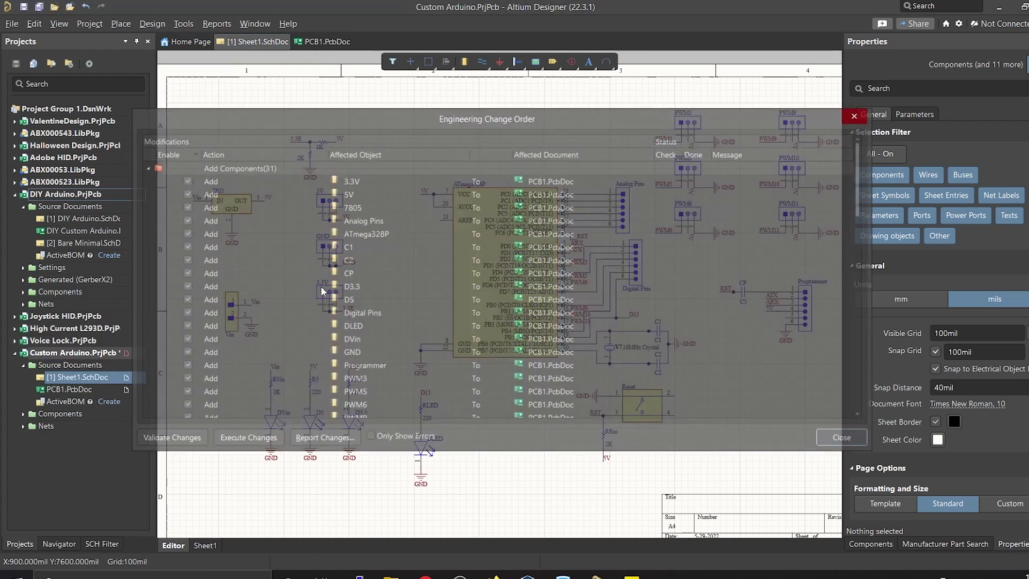
scroll(266, 298, "down", 10)
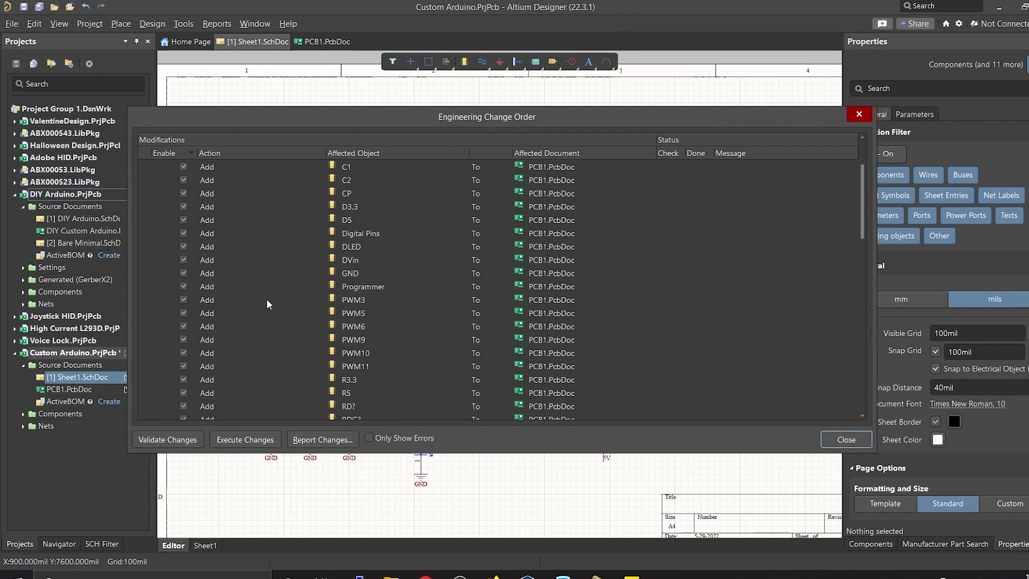
scroll(227, 285, "down", 7)
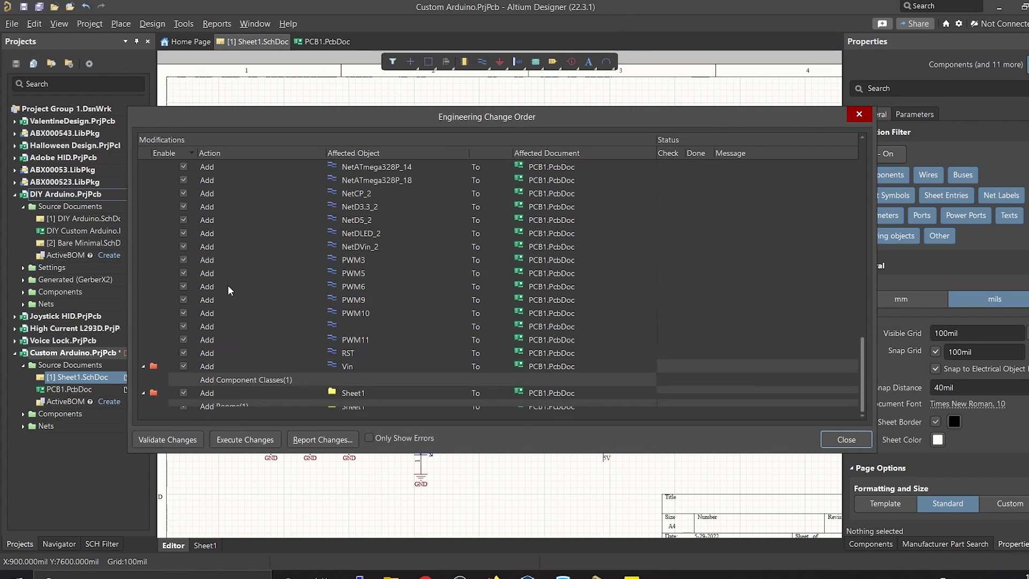
scroll(234, 319, "up", 7)
scroll(234, 320, "up", 6)
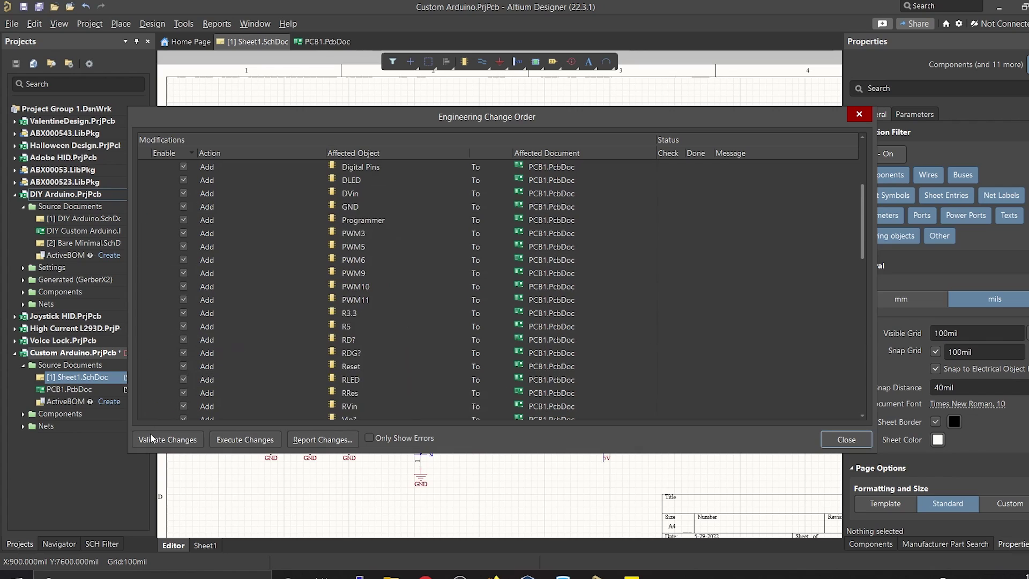
left_click(156, 440)
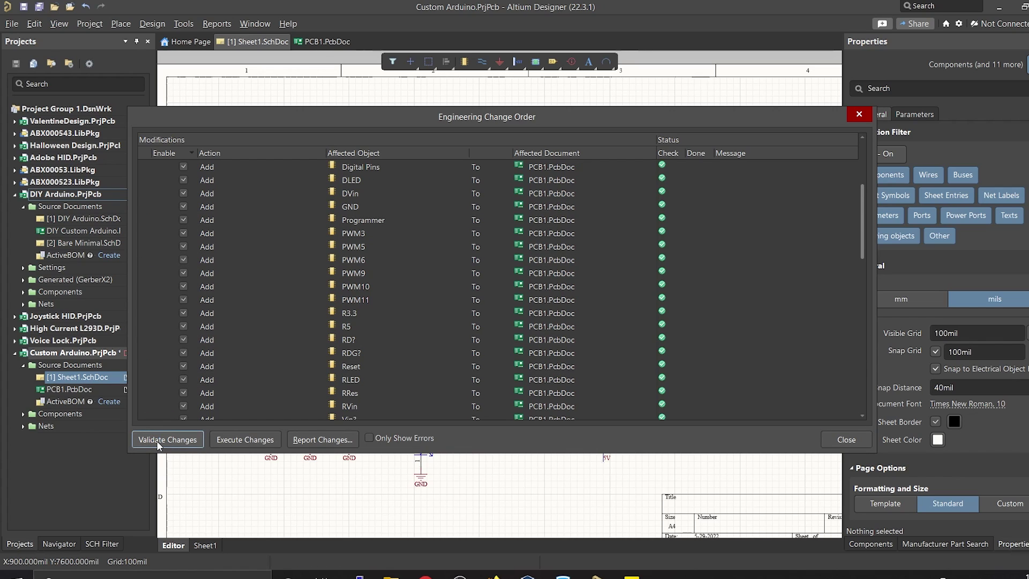
Step: Check the validated changes, execute them on PCB1.PcbDoc and close the engineering change order
scroll(366, 332, "down", 12)
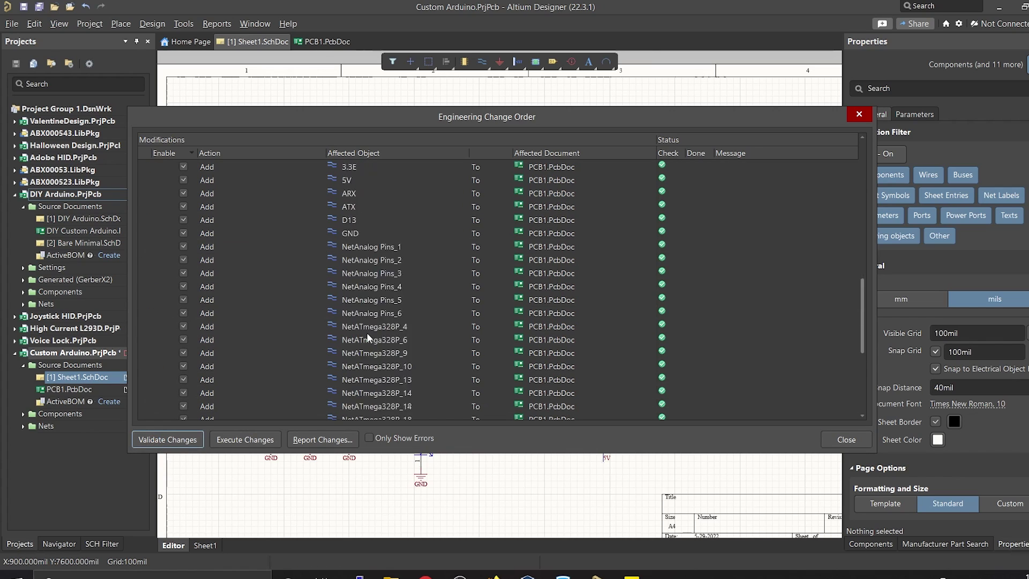
scroll(364, 336, "up", 9)
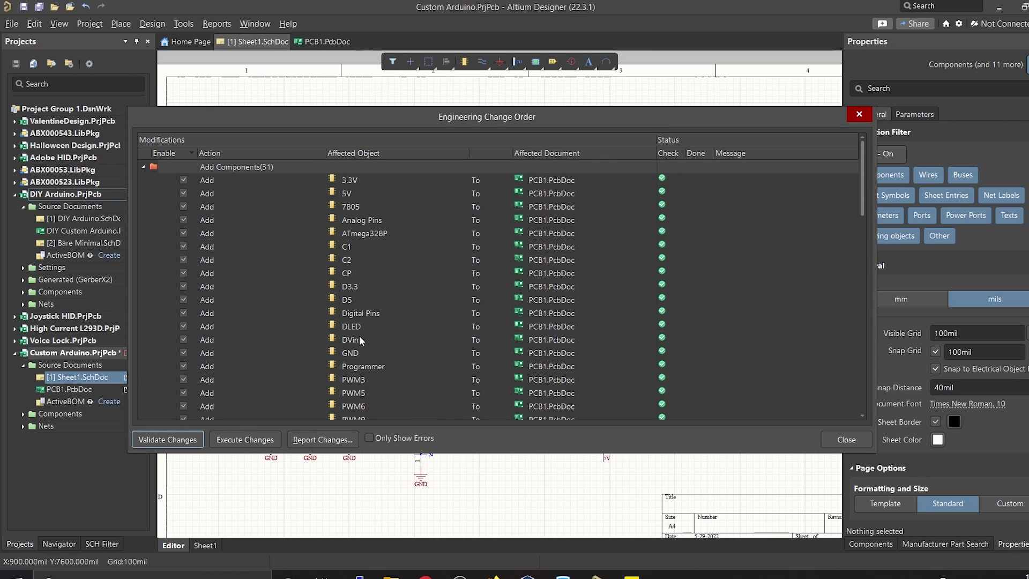
left_click(243, 439)
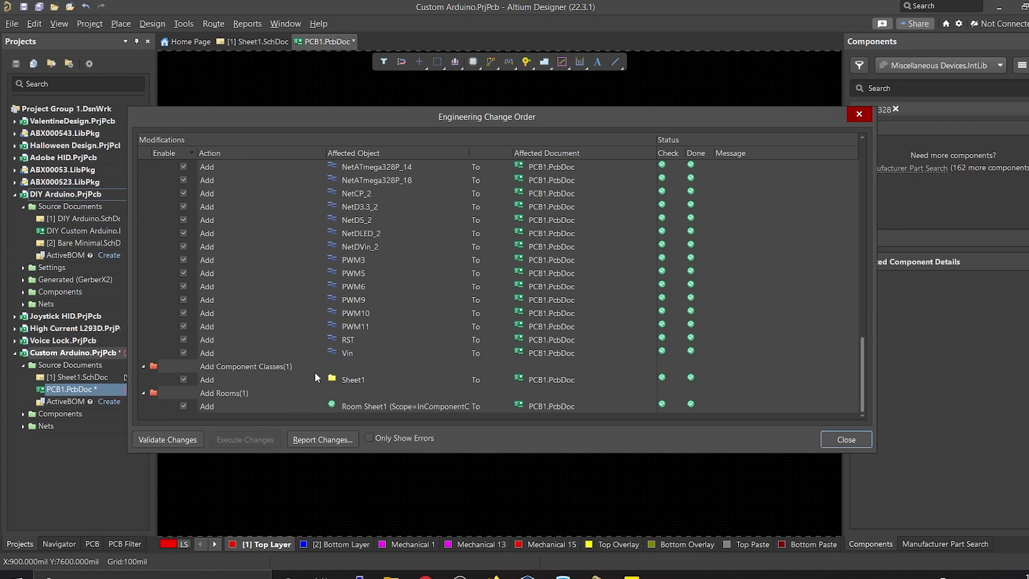
left_click(844, 441)
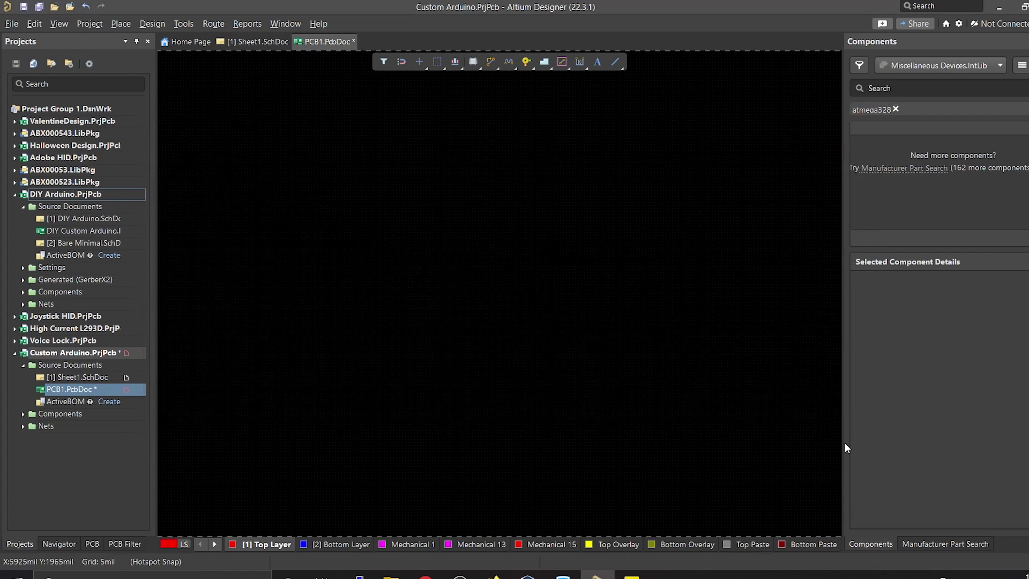
Step: Examine the imported component footprints and their connections in the Sheet1 room beside the blank board
scroll(581, 287, "down", 3, "ctrl")
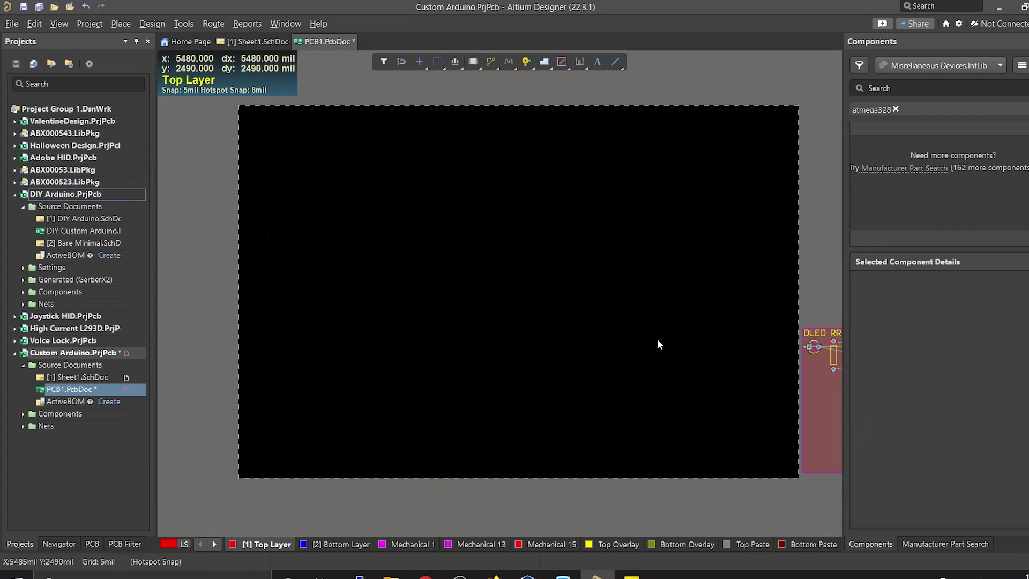
right_click_drag(657, 339, 283, 291)
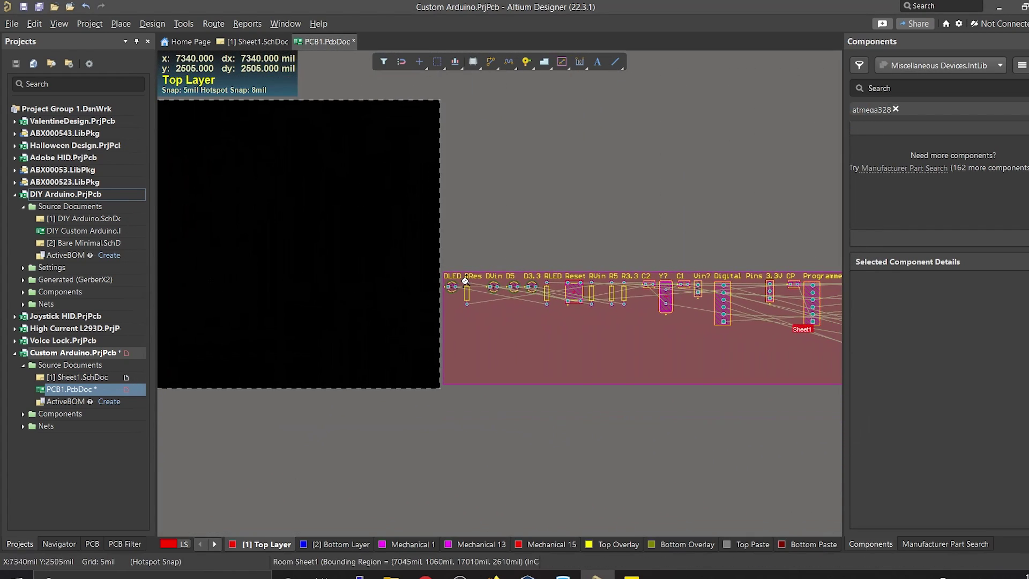
right_click_drag(588, 358, 278, 333)
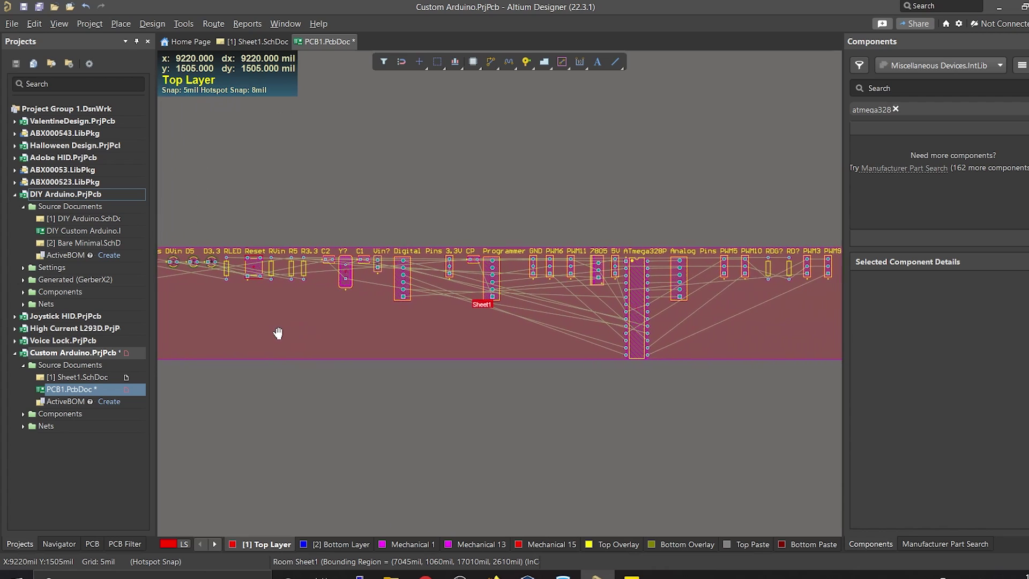
Step: Draw a rectangle for the board outline in the empty area above the Sheet1 component room, on the Top Layer
scroll(471, 168, "down", 2, "ctrl")
scroll(542, 246, "up", 3, "ctrl")
scroll(507, 227, "down", 3, "ctrl")
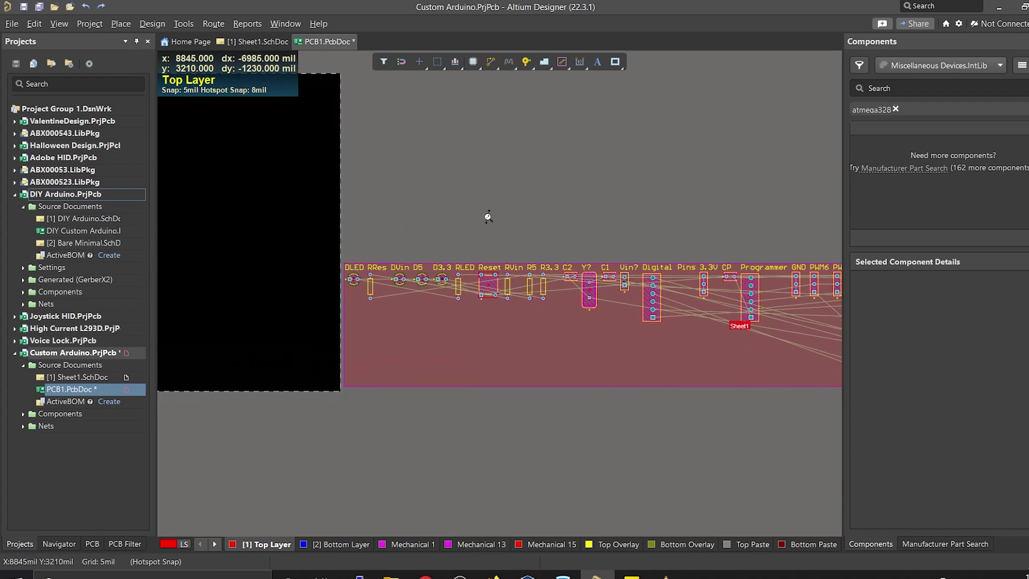
right_click_drag(455, 217, 546, 215)
scroll(459, 193, "down", 2, "ctrl")
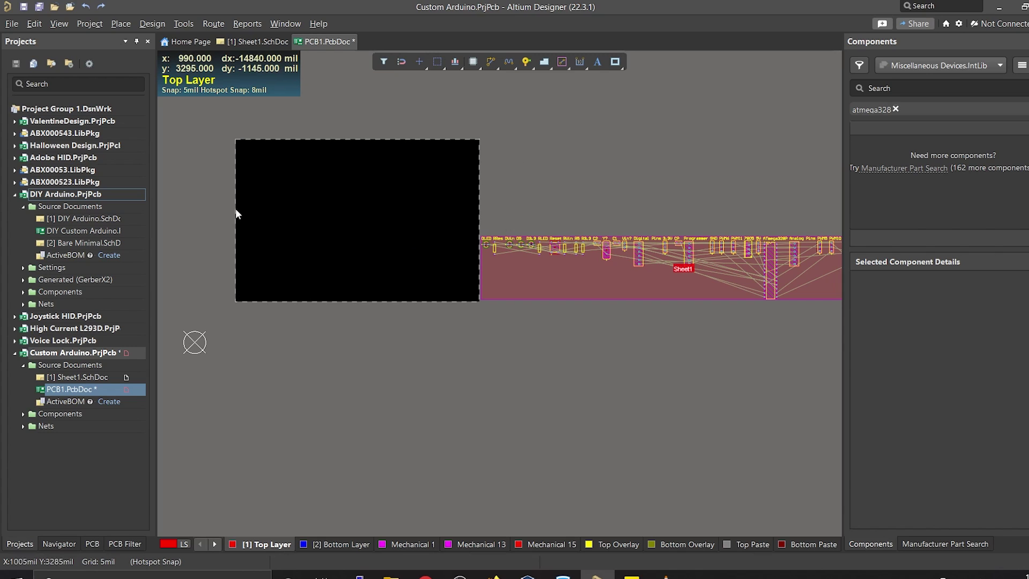
right_click_drag(235, 210, 323, 243)
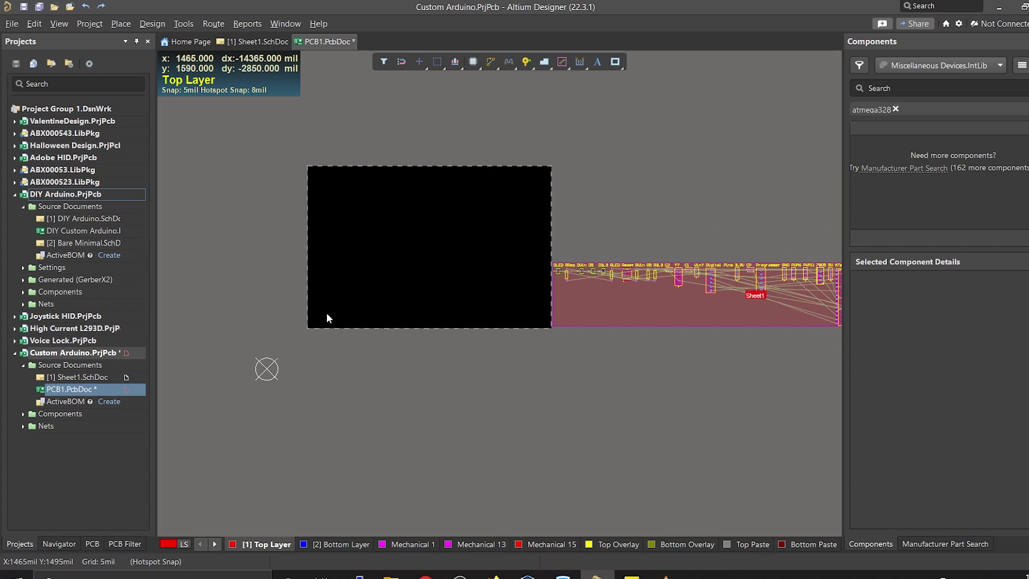
right_click_drag(636, 208, 474, 248)
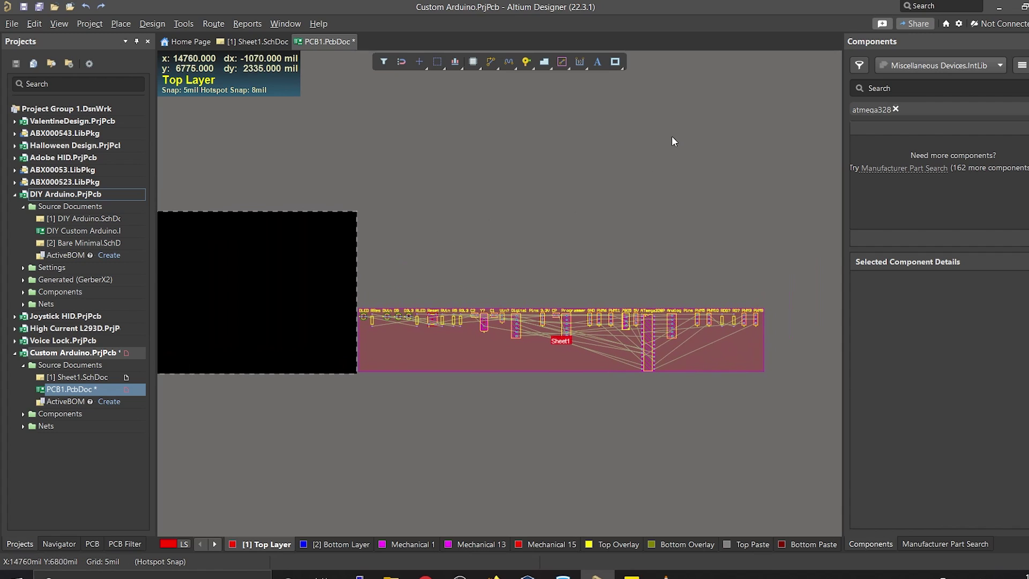
left_click(617, 63)
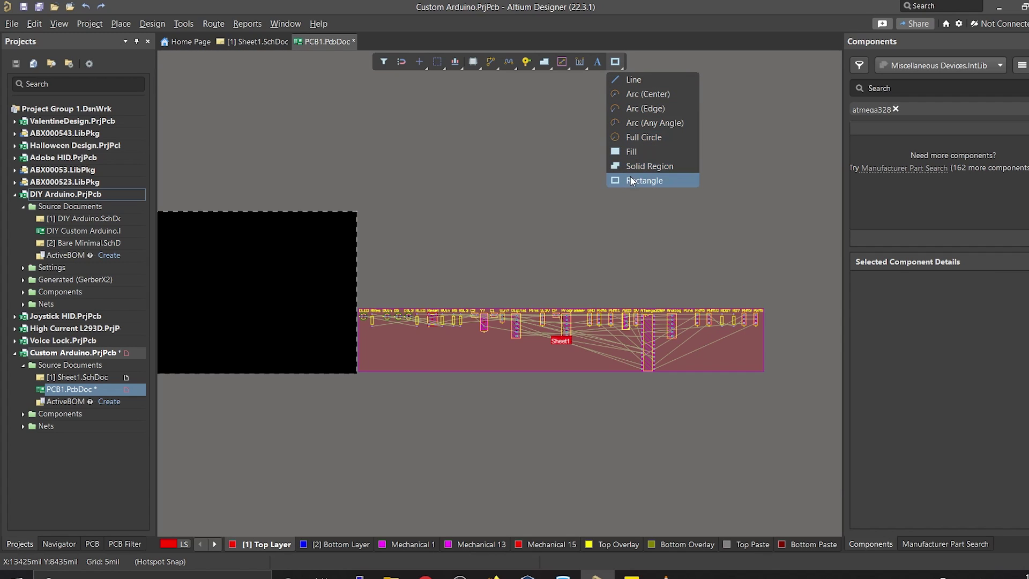
left_click(649, 181)
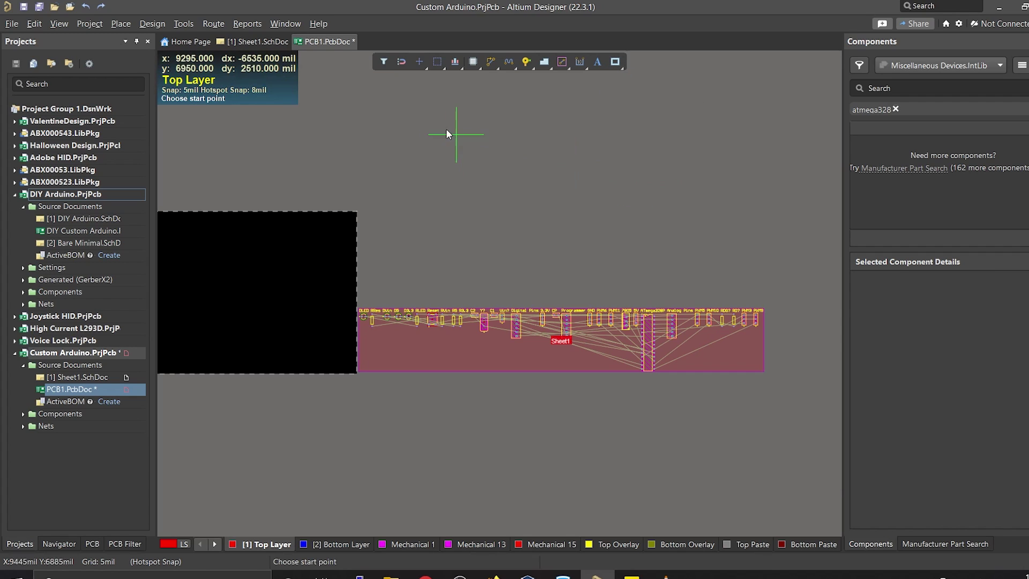
left_click(425, 89)
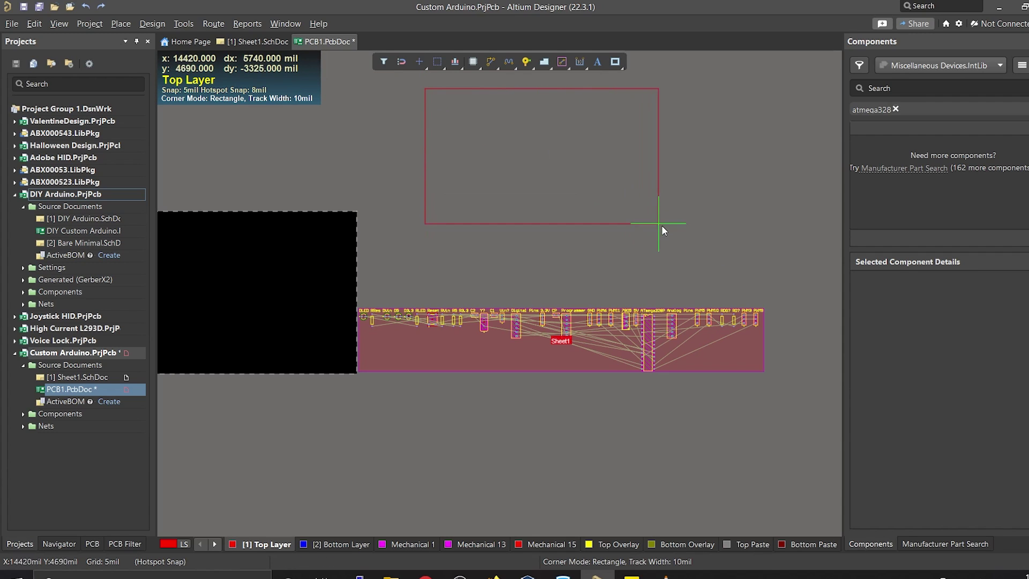
left_click(684, 240)
right_click(395, 252)
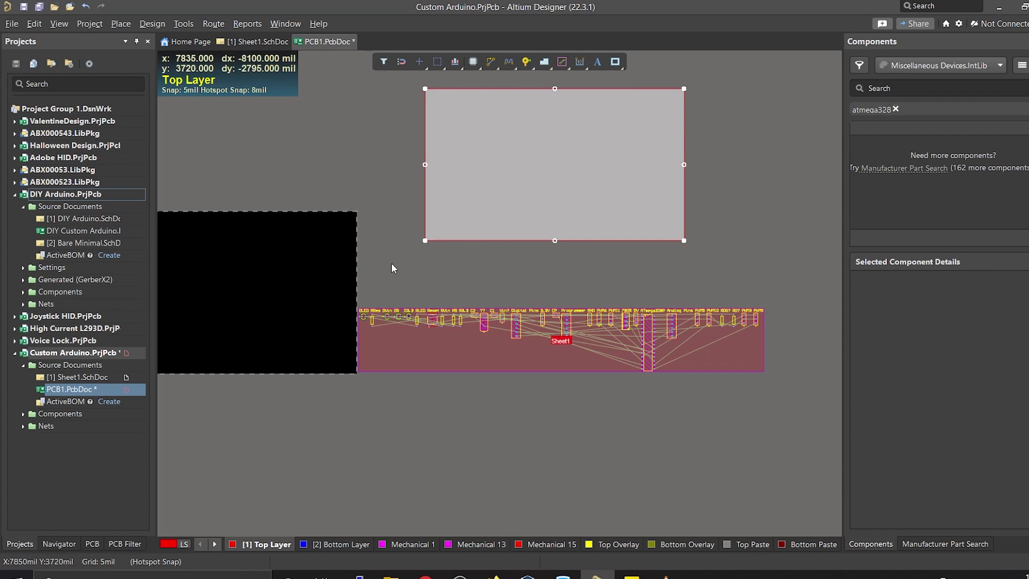
Step: Select the drawn rectangle and define the board shape from it
left_click_drag(407, 269, 726, 78)
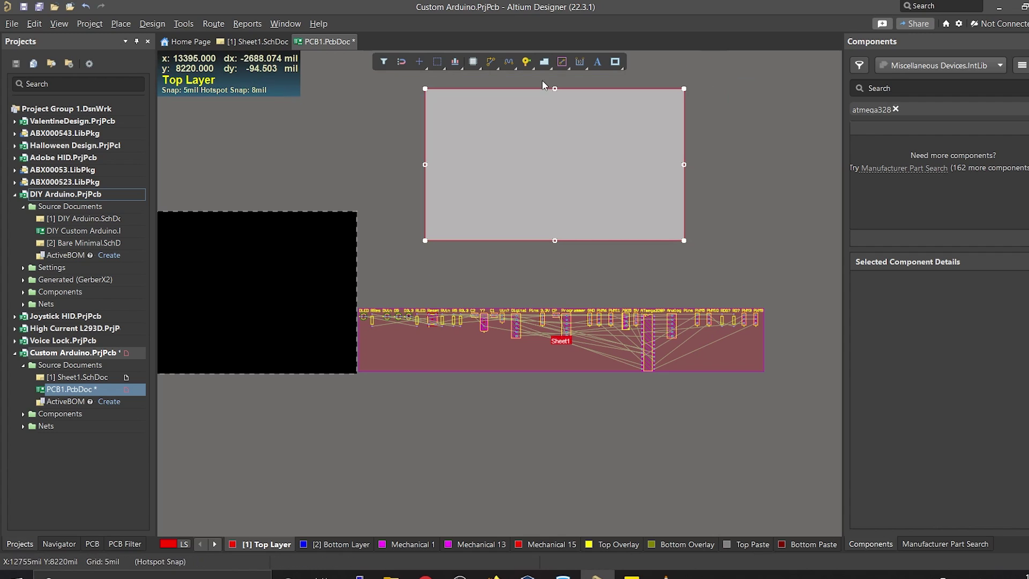
left_click(157, 26)
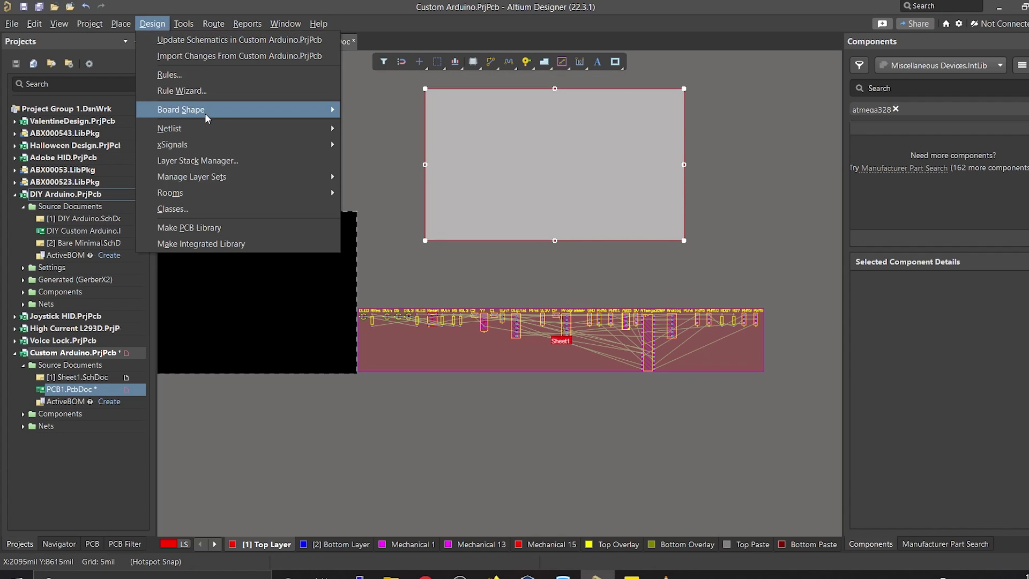
mouse_move(205, 114)
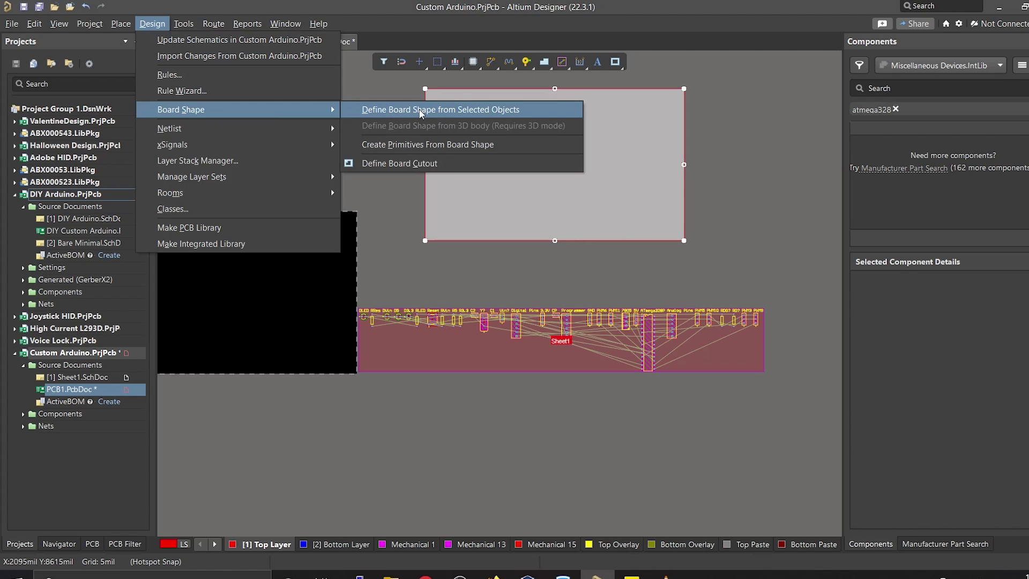
left_click(522, 111)
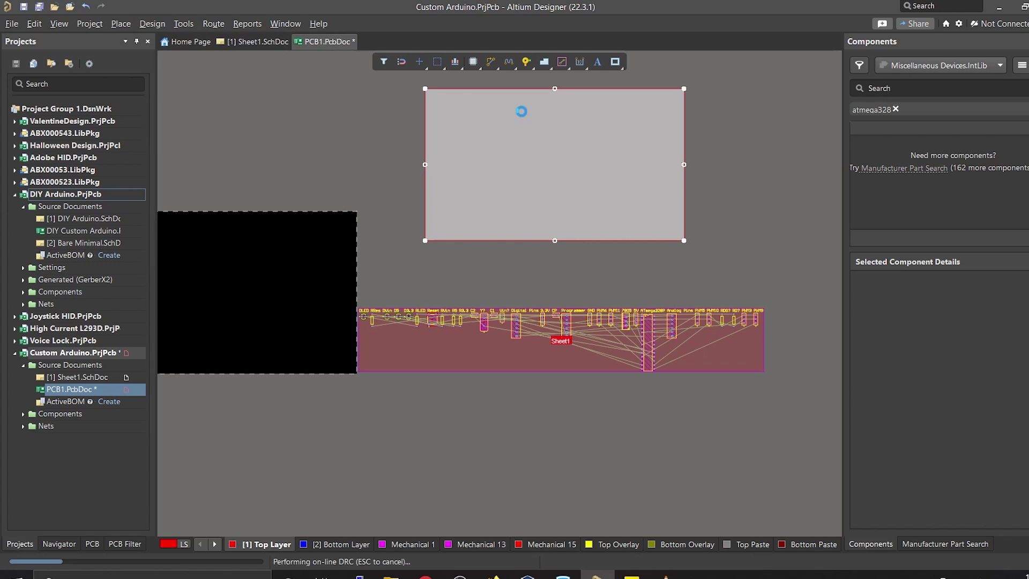
left_click(310, 201)
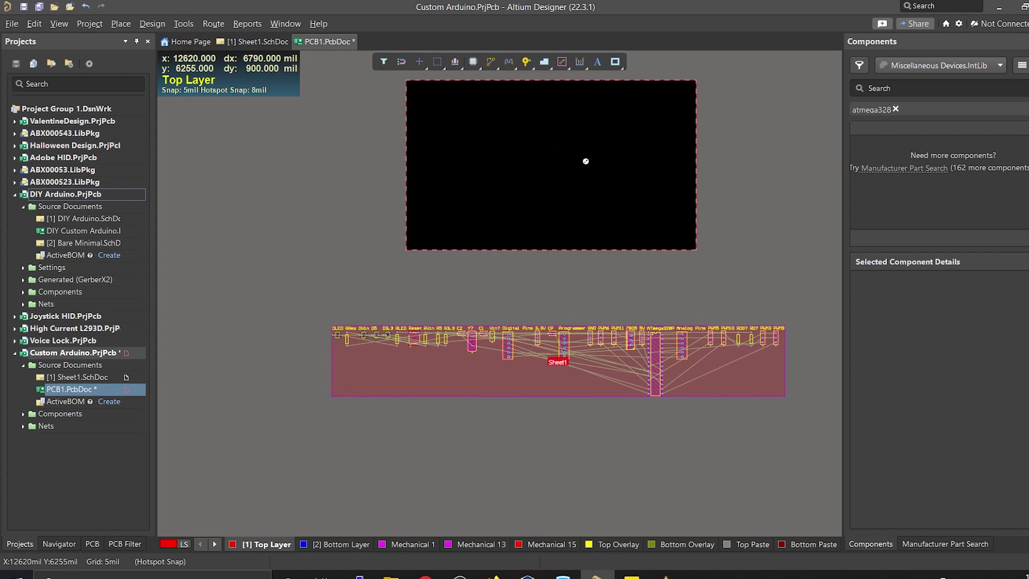
Step: Move the ATmega328P and the other component footprints from the row below onto the new board
scroll(585, 163, "up", 2, "ctrl")
scroll(616, 305, "up", 1)
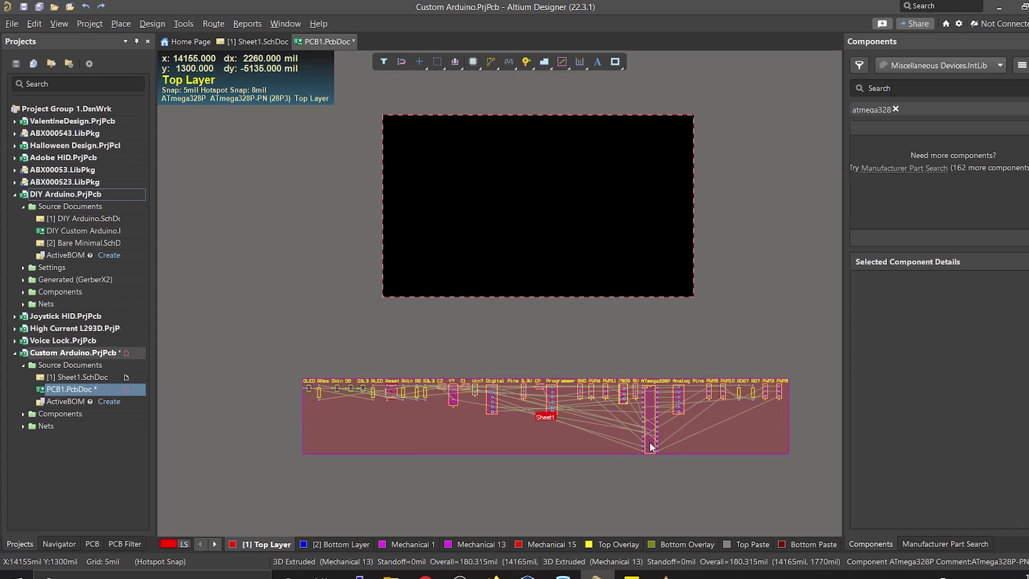
left_click_drag(650, 447, 531, 203)
right_click_drag(625, 179, 631, 213)
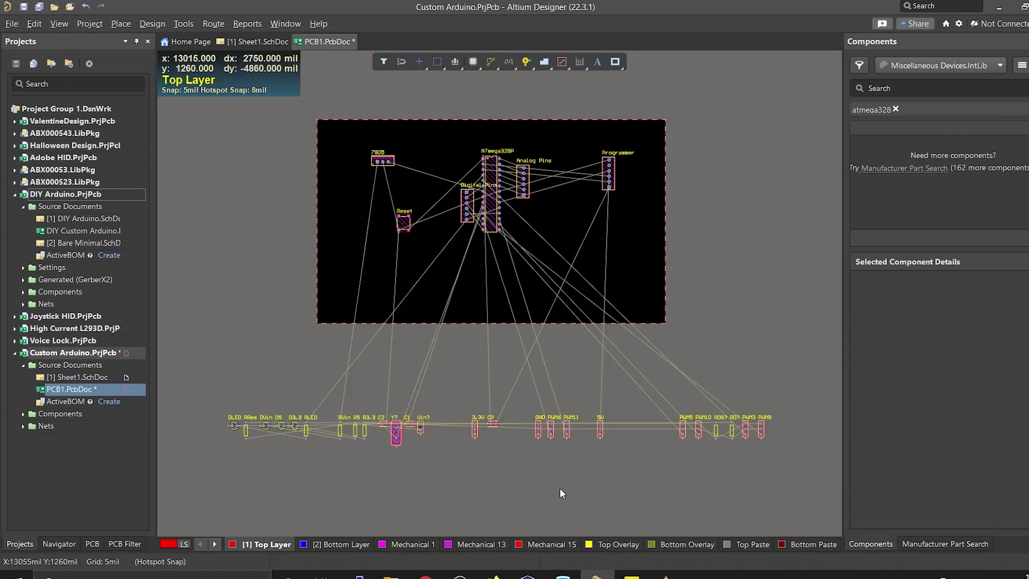
left_click_drag(560, 488, 360, 205)
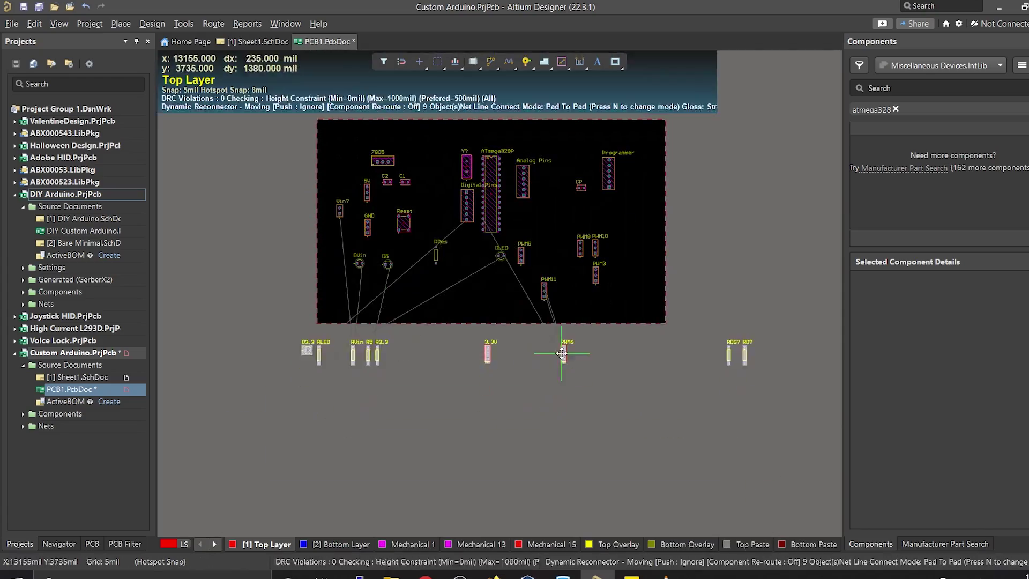
right_click_drag(584, 396, 588, 439)
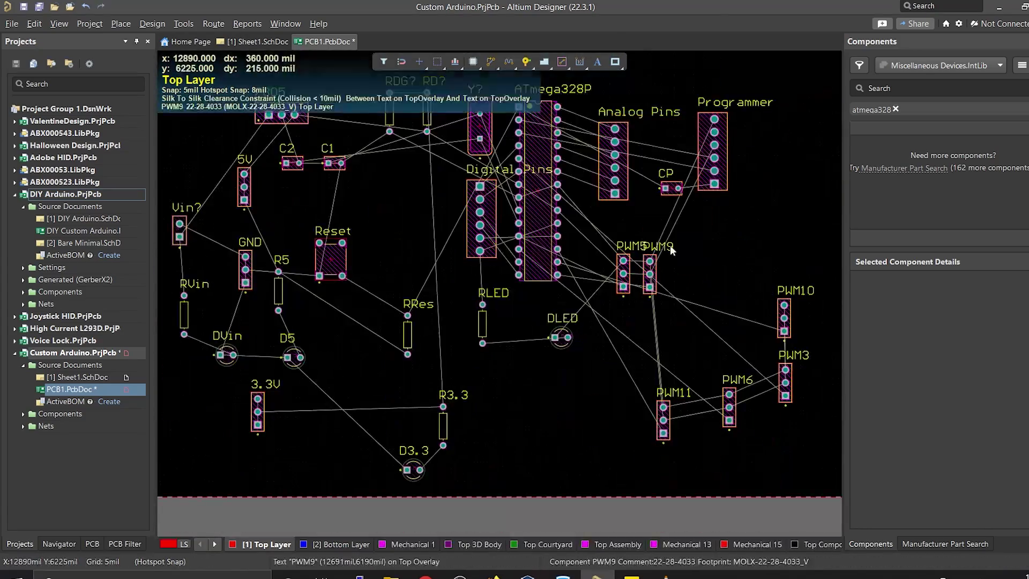
Step: Arrange the six PWM headers in two rows beside the ATmega328P and shift the power and reset components closer to it
scroll(589, 268, "up", 3)
left_click_drag(734, 415, 631, 321)
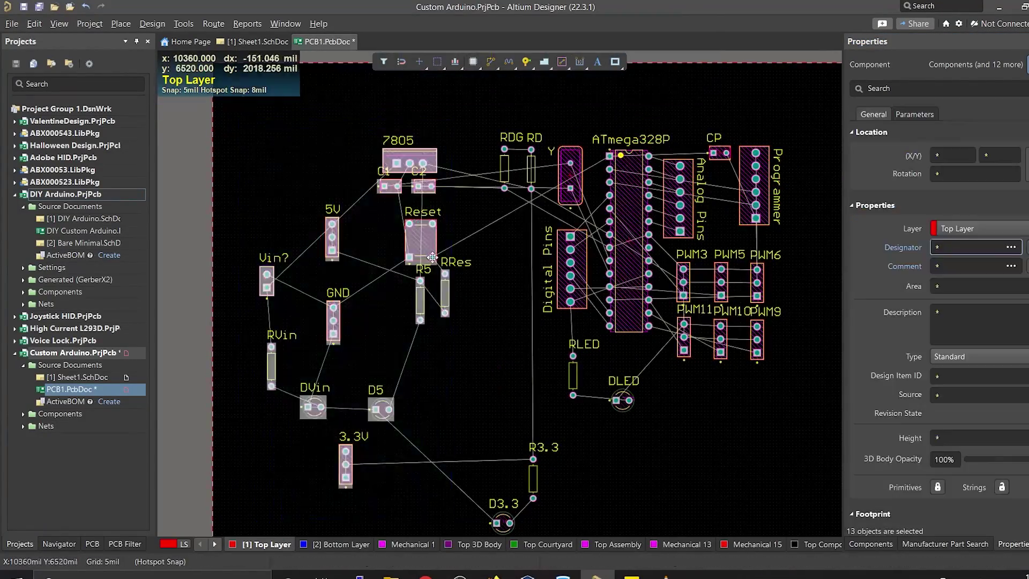
left_click_drag(435, 231, 429, 244)
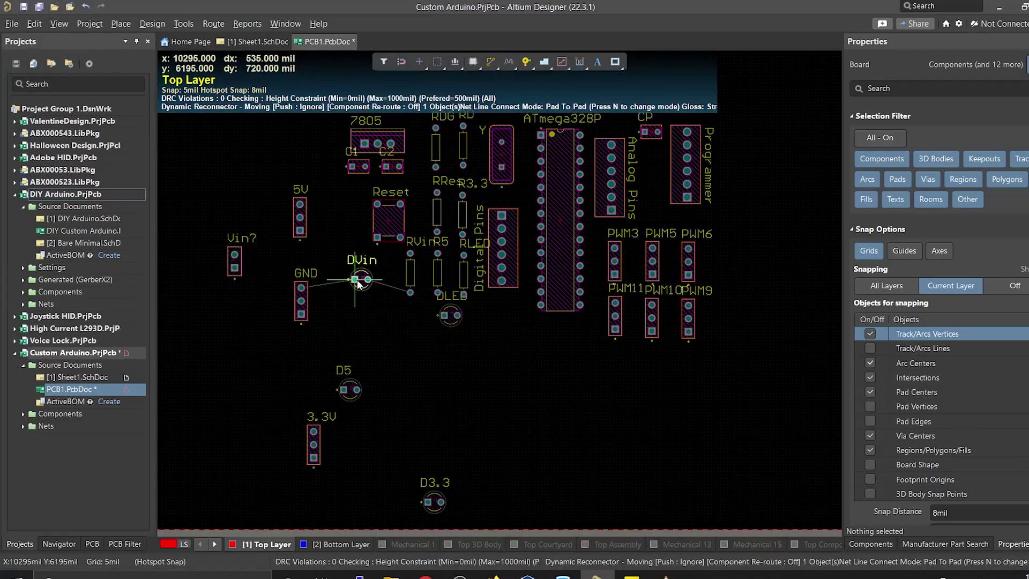
Step: Move LEDs DVin, D5 and D3.3 below the Reset switch and line up the 5V, GND and 3.3V headers beside them
left_click_drag(349, 275, 496, 282)
scroll(496, 282, "up", 3, "ctrl")
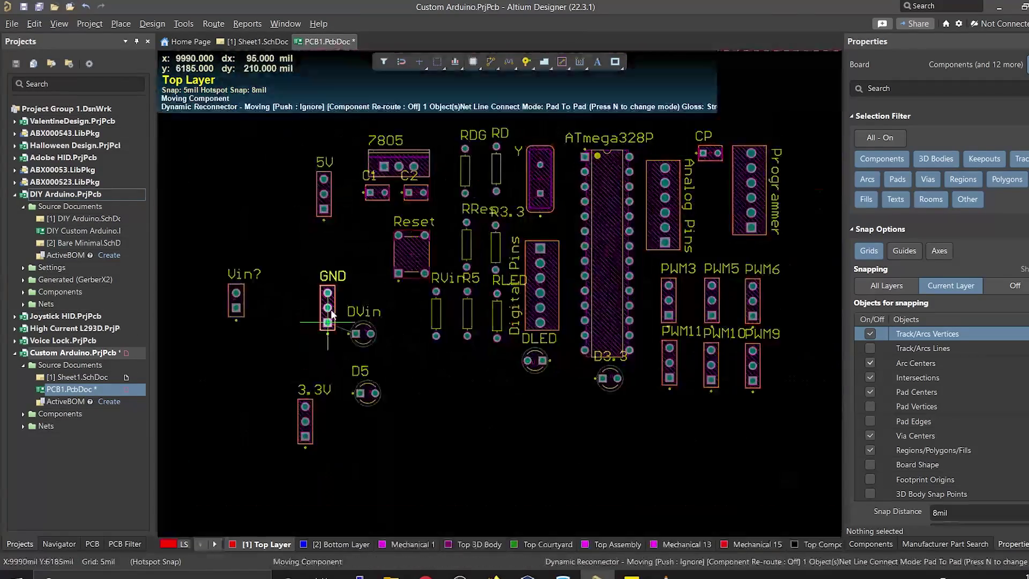
left_click_drag(358, 368, 408, 328)
scroll(409, 329, "down", 2, "ctrl")
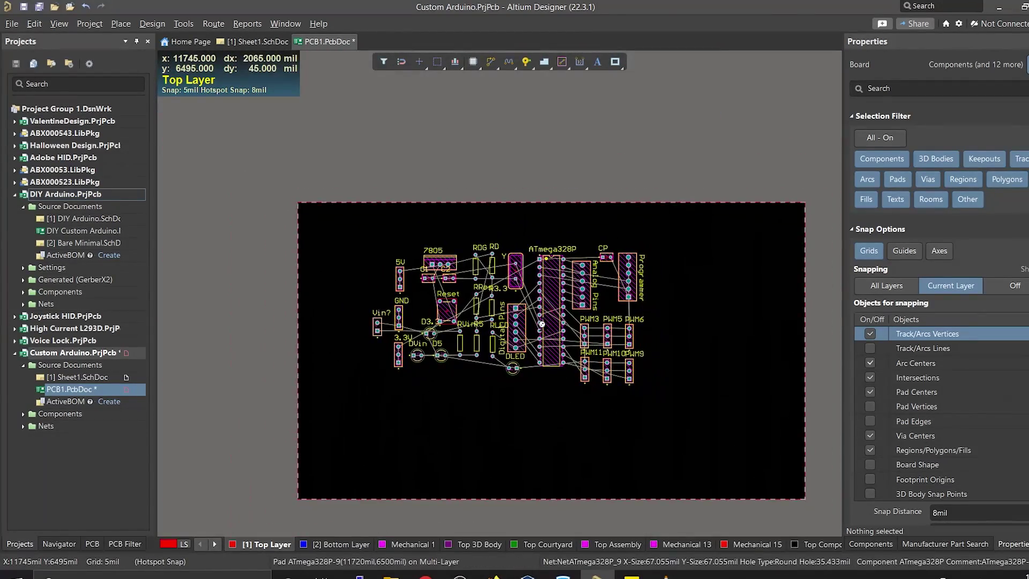
Step: Inspect the compact component placement and the connection lines between the footprints
scroll(542, 324, "up", 3, "ctrl")
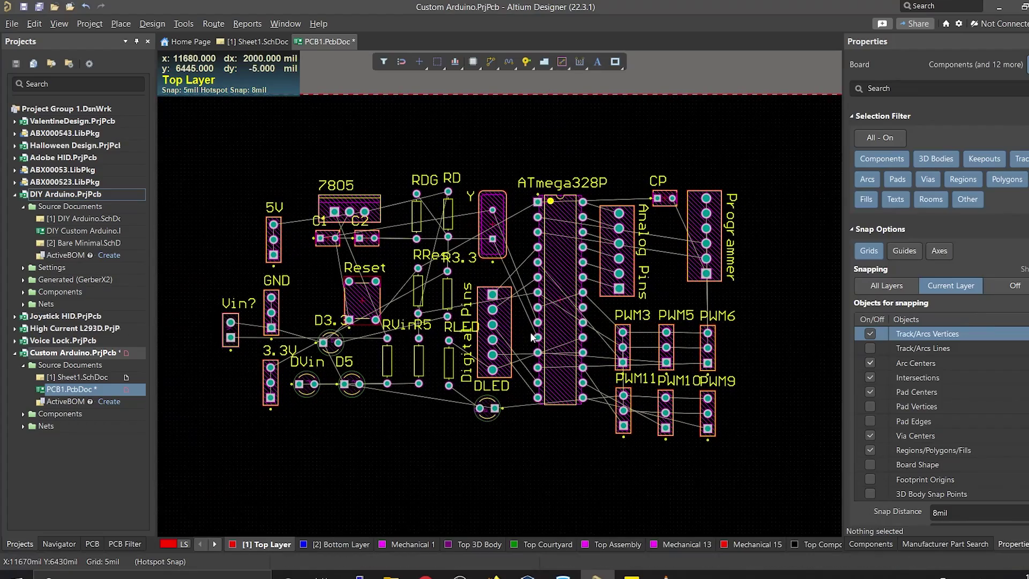
mouse_move(493, 280)
right_mouse_down()
mouse_move(531, 288)
mouse_move(504, 279)
right_mouse_up()
scroll(456, 324, "up", 2, "ctrl")
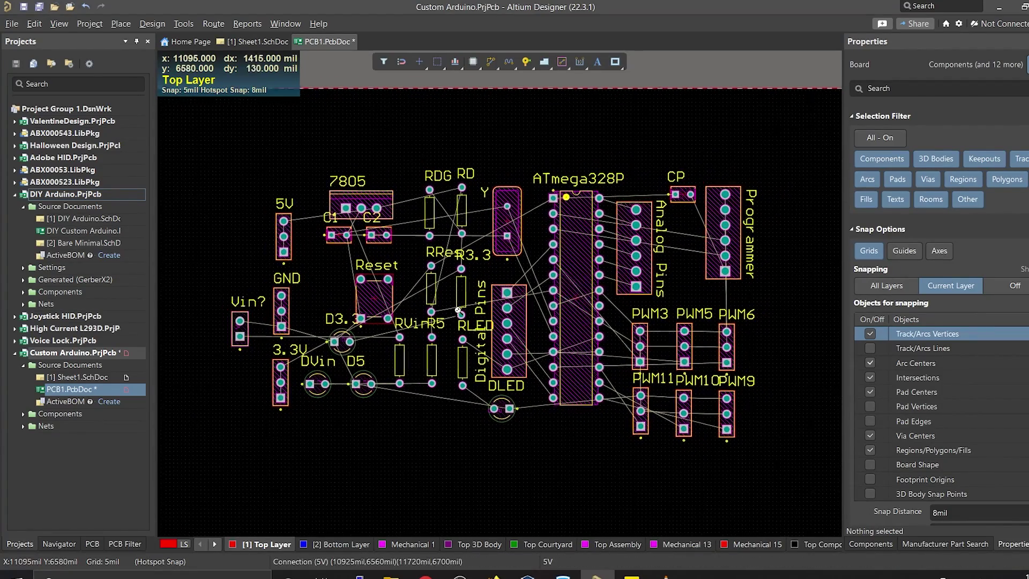
right_click_drag(458, 316, 485, 288)
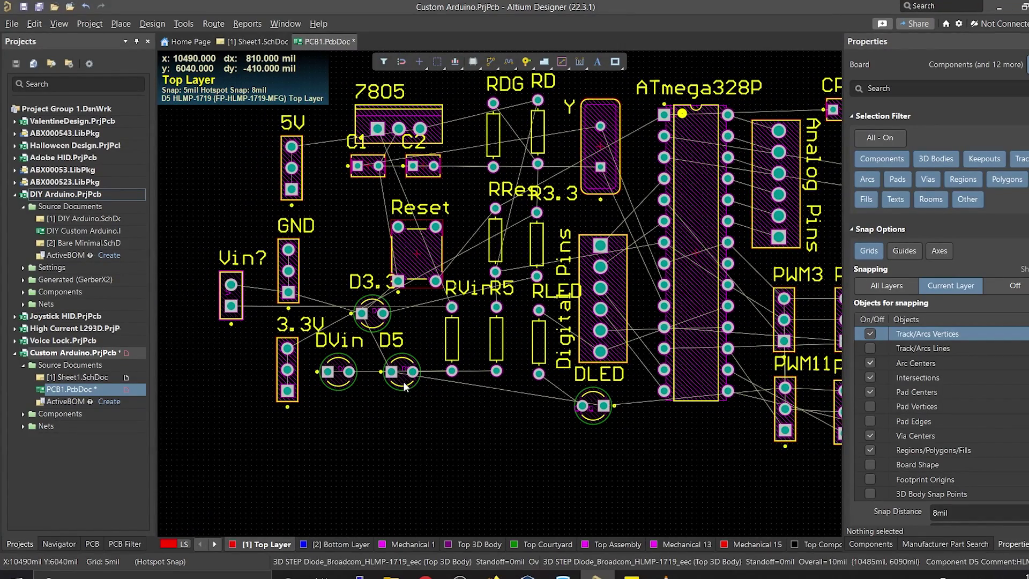
scroll(602, 299, "down", 3, "ctrl")
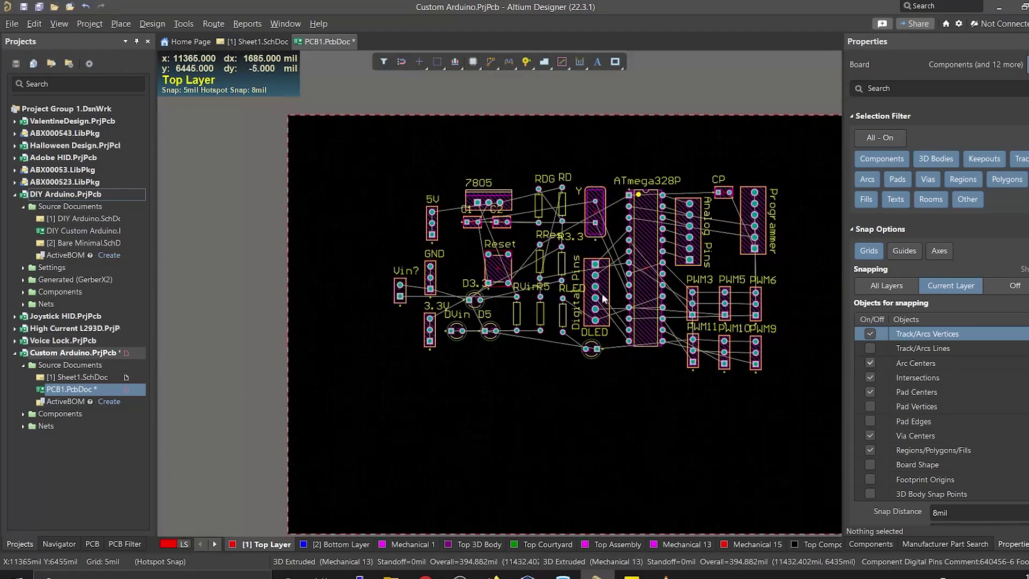
Step: Move LED D5 to the Bottom Layer
scroll(589, 309, "up", 3, "ctrl")
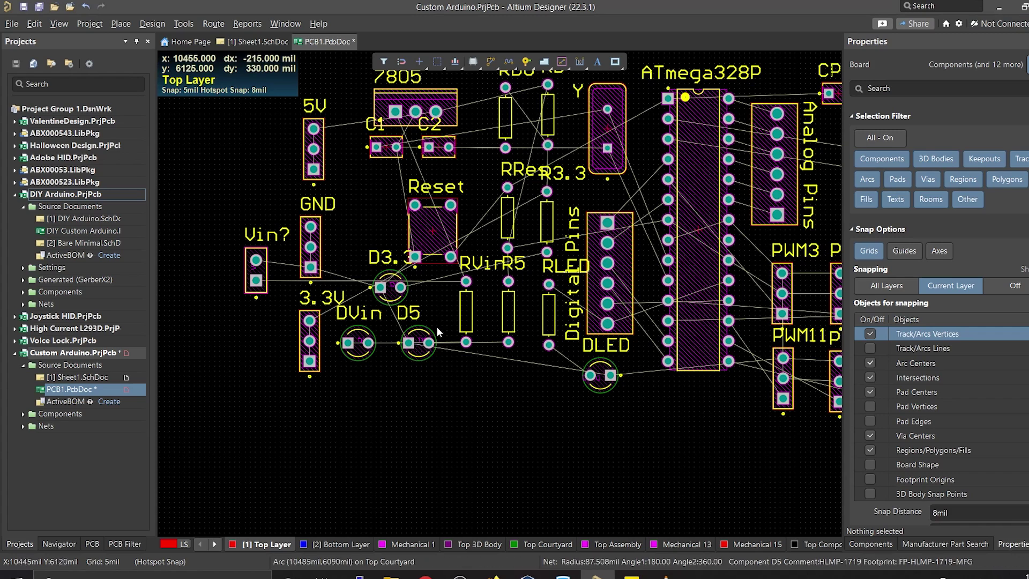
left_click(419, 355)
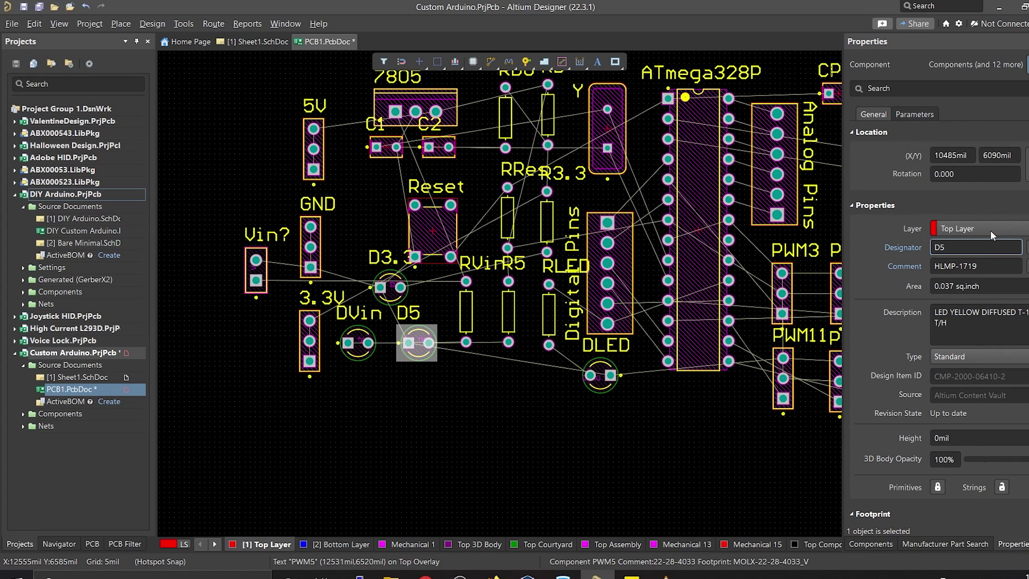
left_click(422, 388)
left_click(420, 354)
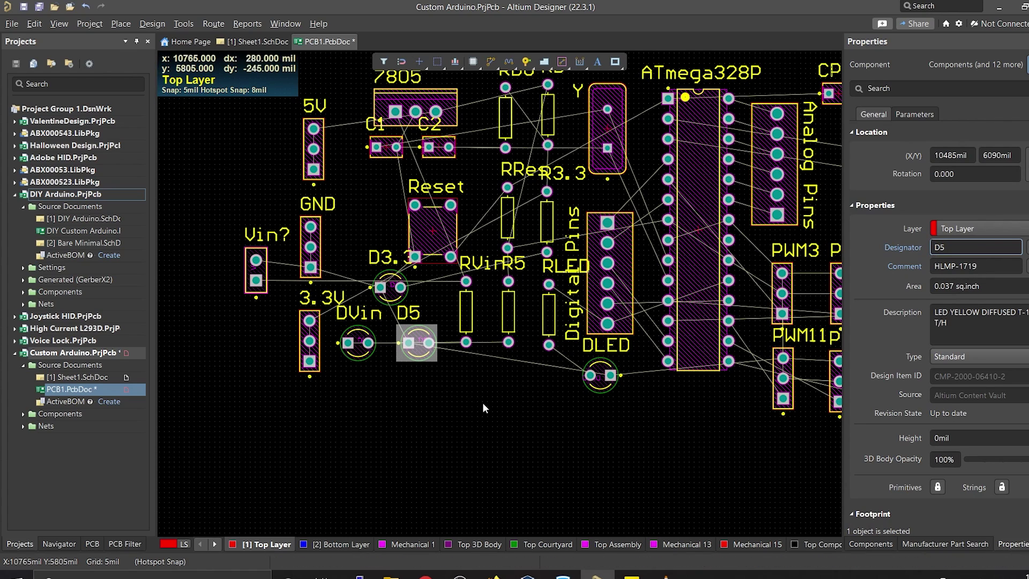
left_click(974, 229)
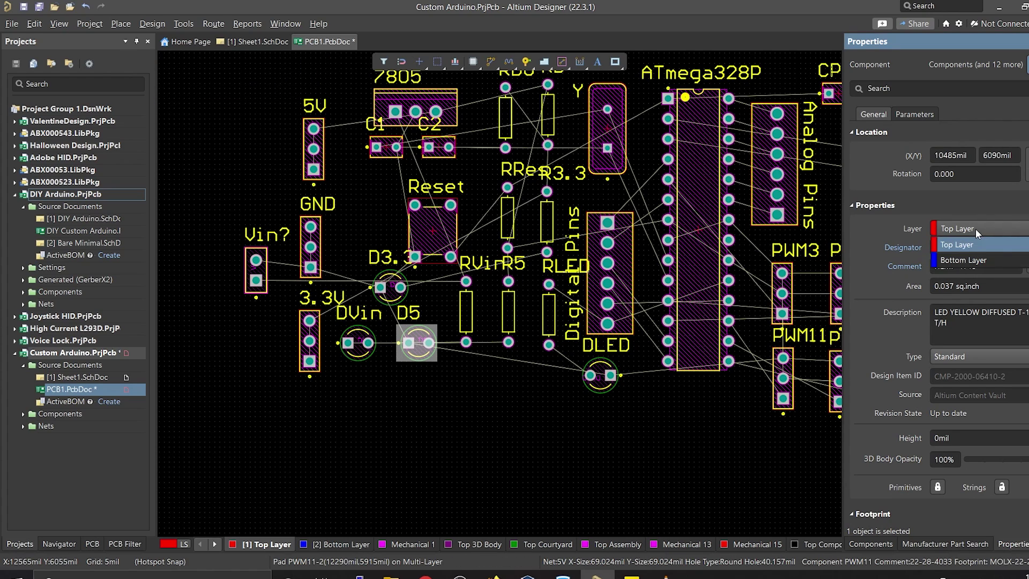
left_click(960, 259)
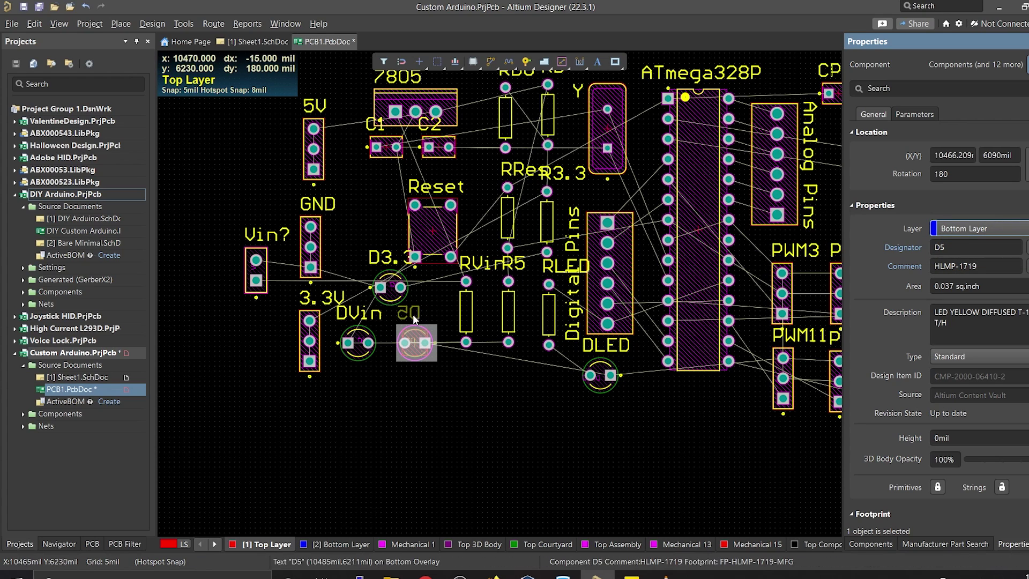
Step: Return LED D5 to the Top Layer
left_click(413, 370)
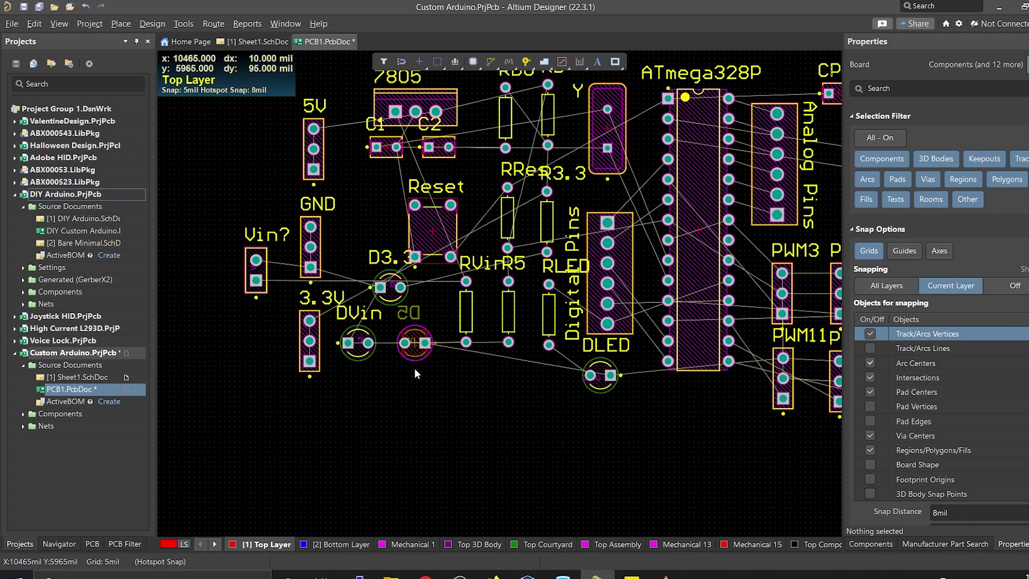
left_click(425, 351)
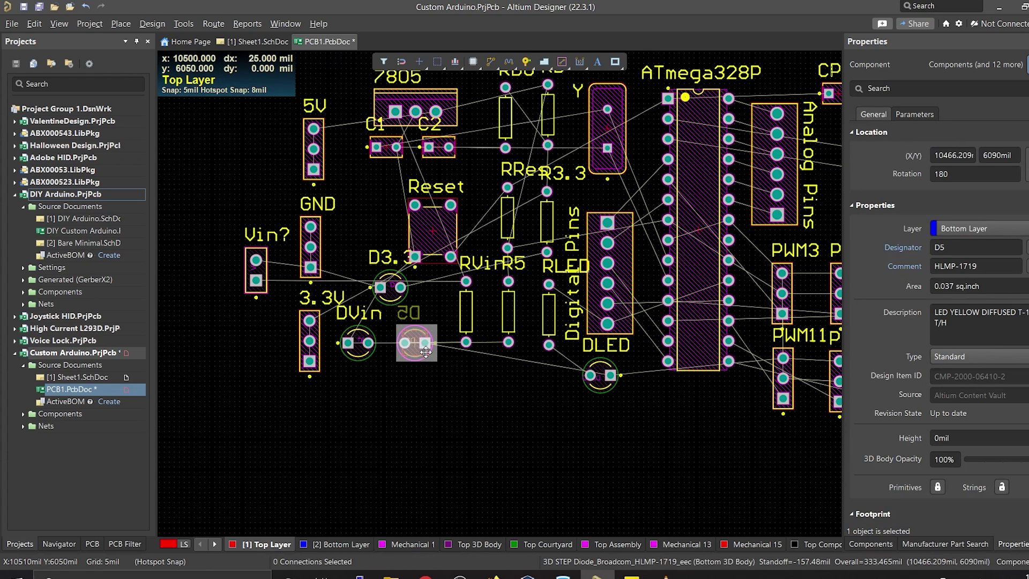
left_click(986, 229)
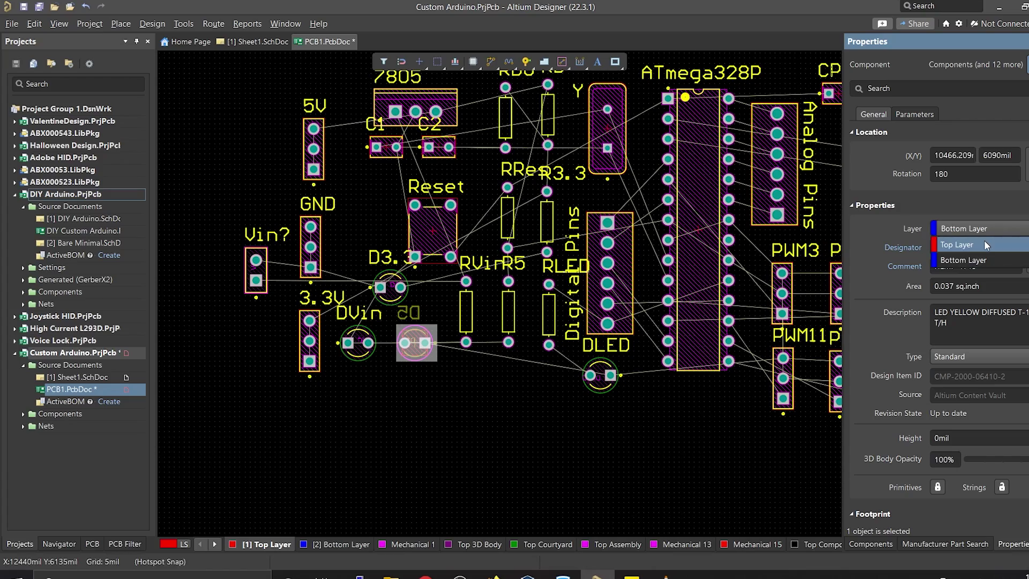
left_click(984, 242)
Step: Start Interactive Routing on the Top Layer for the arranged components
scroll(643, 348, "up", 2)
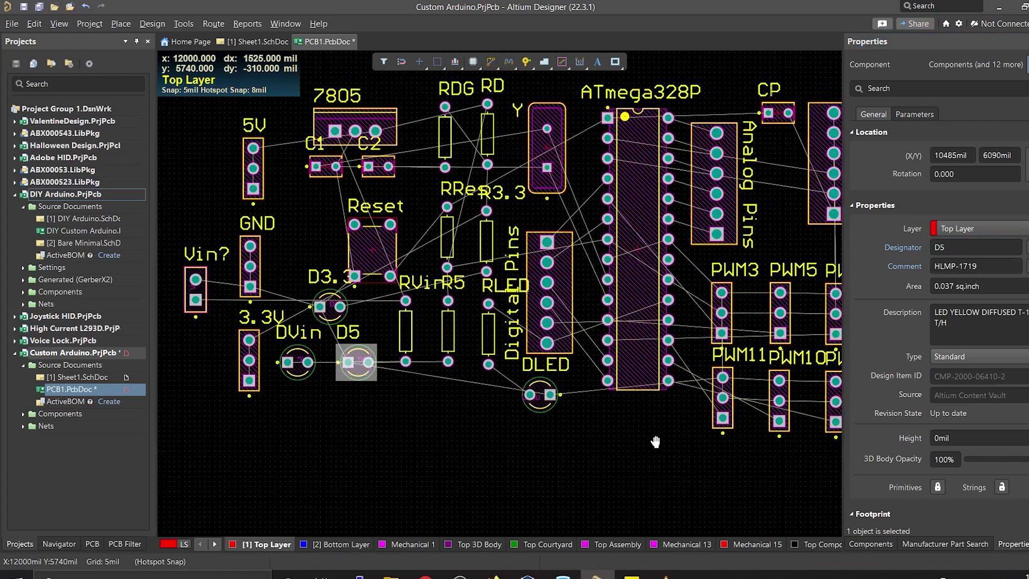
scroll(589, 321, "right", 3, "shift")
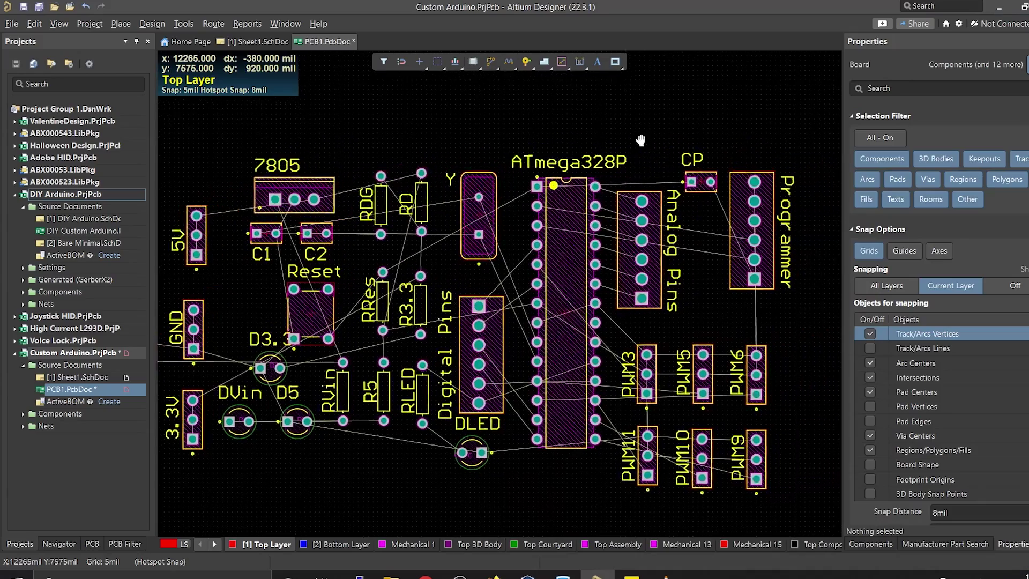
right_click_drag(640, 140, 688, 150)
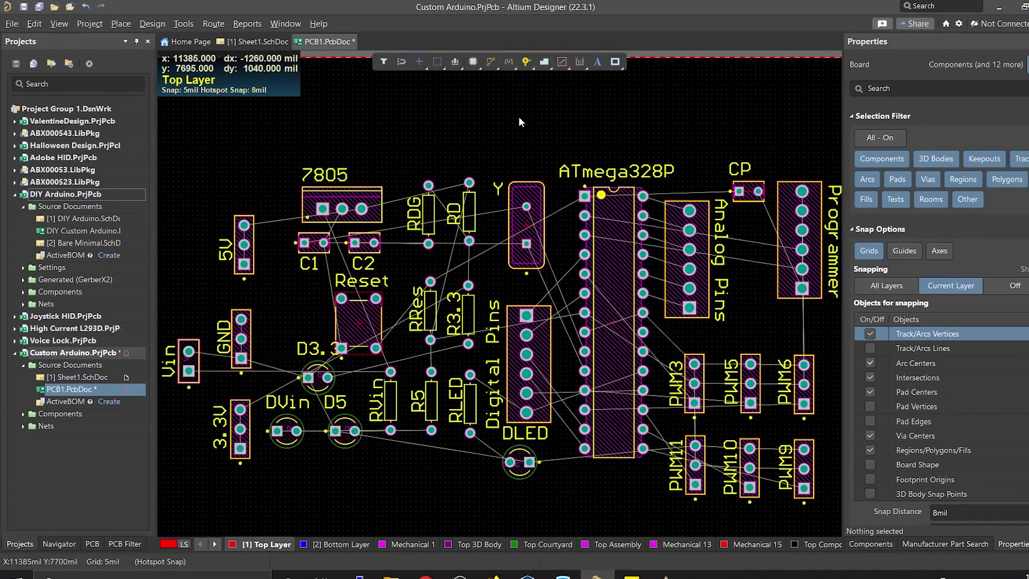
left_click(489, 63)
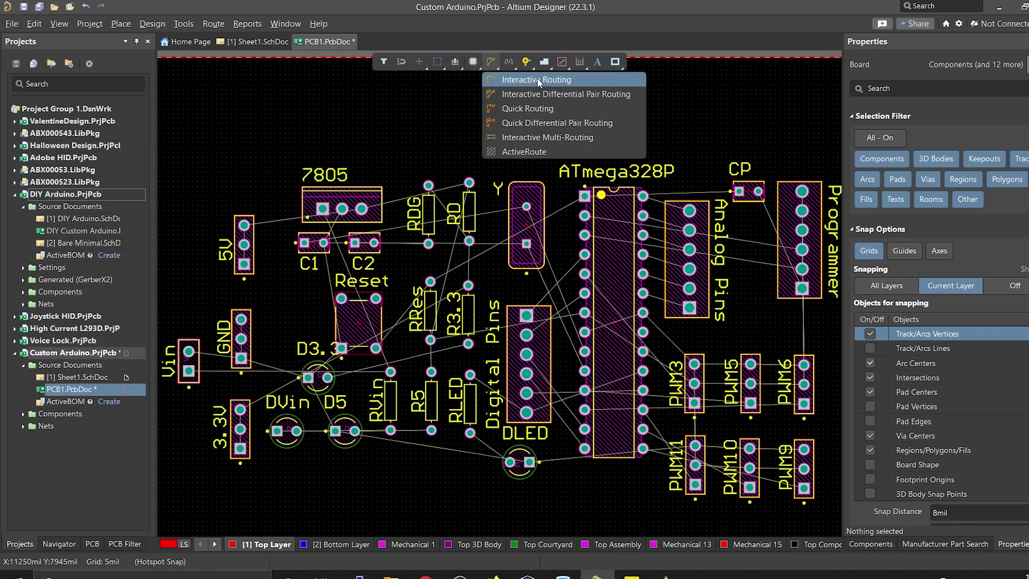